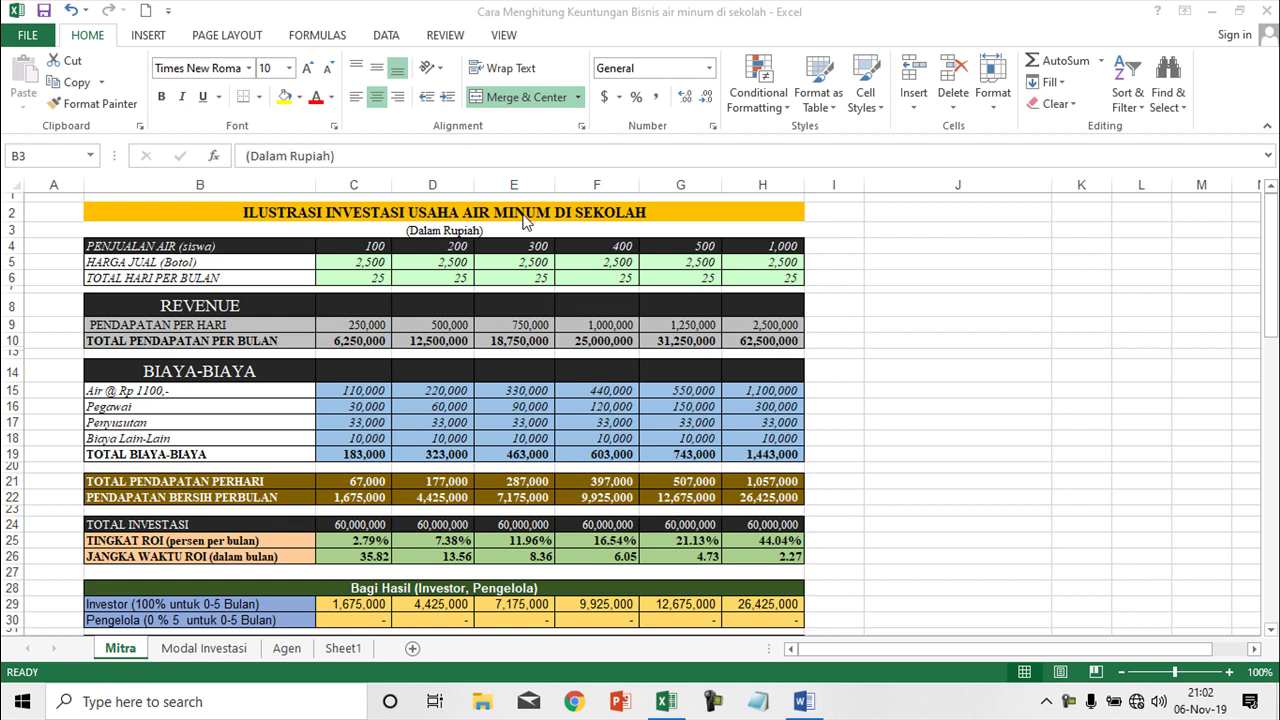
Examine the PENJUALAN AIR (siswa) and HARGA JUAL (Botol) rows across the sales scenarios on the Mitra sheet
{"action": "left_click", "coordinate": [232, 248]}
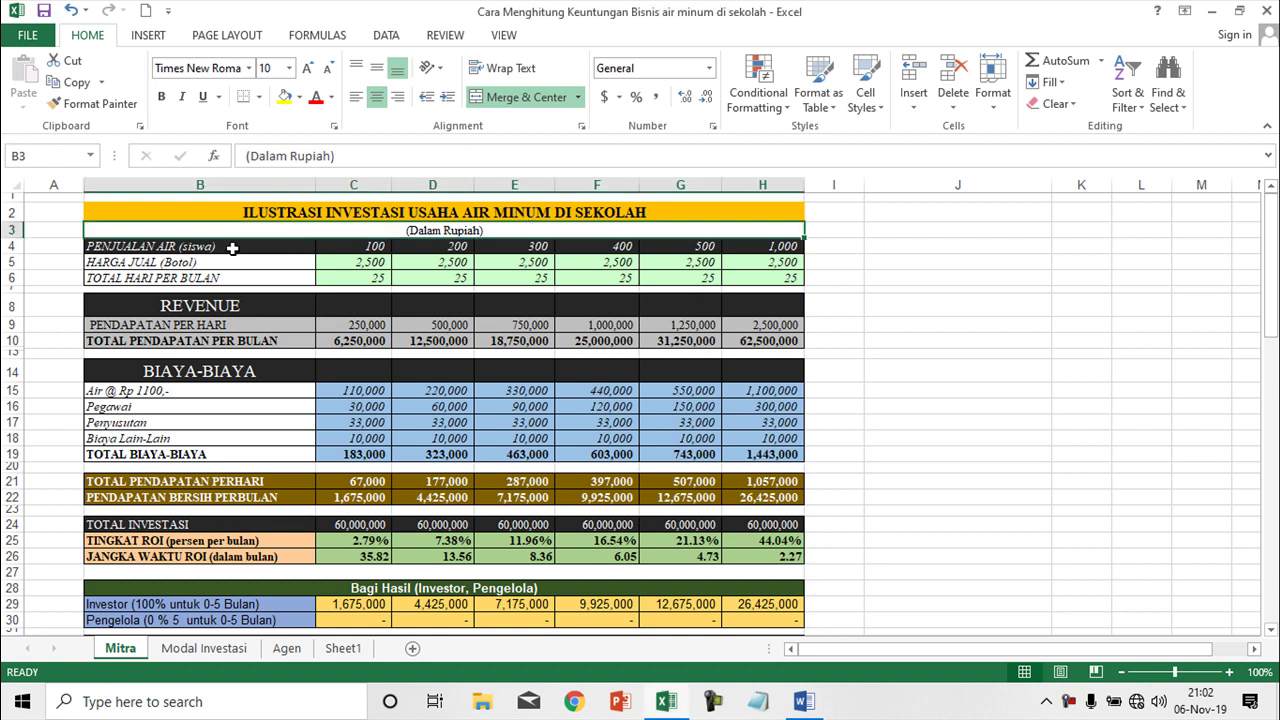
{"action": "left_click", "coordinate": [380, 251]}
{"action": "left_click", "coordinate": [422, 251]}
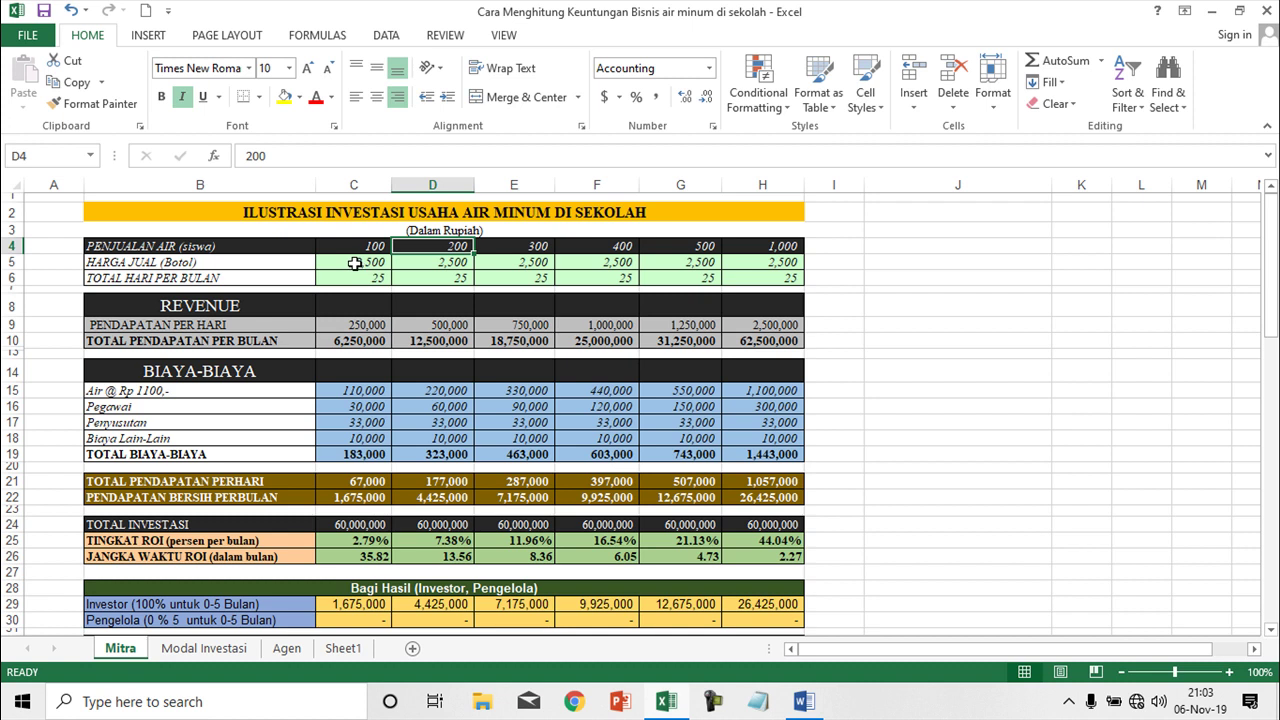
{"action": "left_click", "coordinate": [220, 263]}
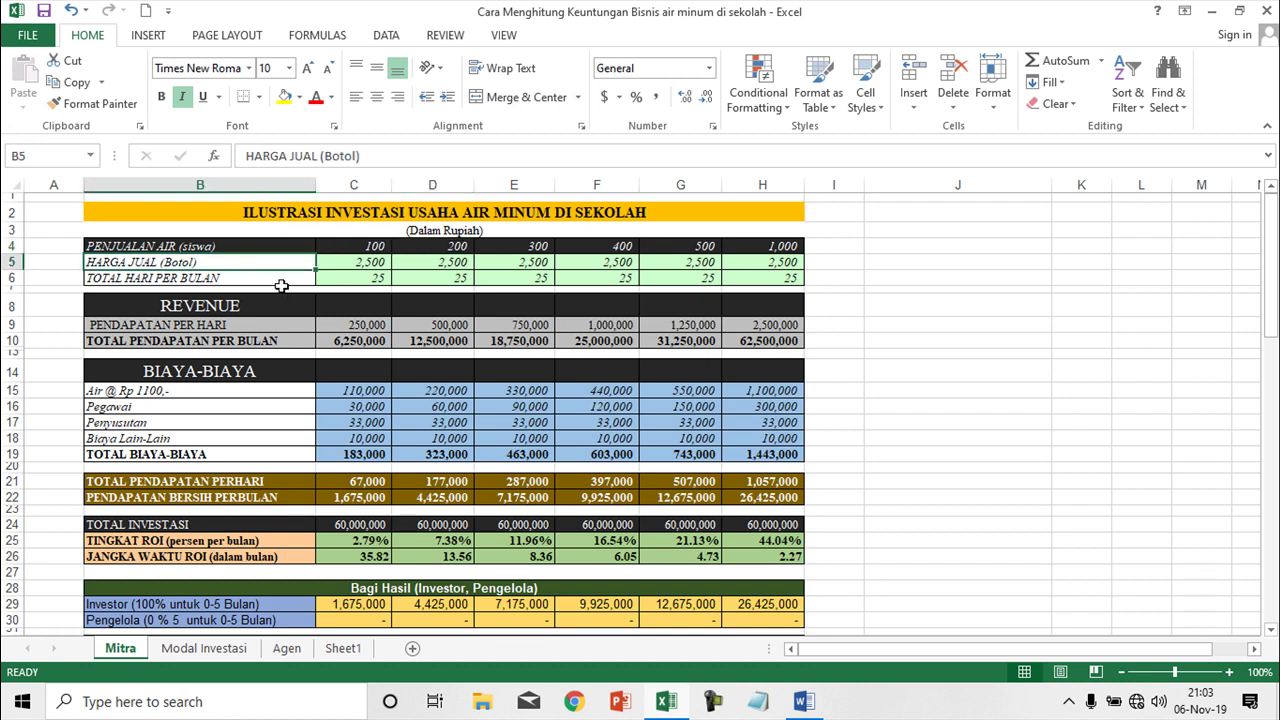
{"action": "left_click", "coordinate": [372, 264]}
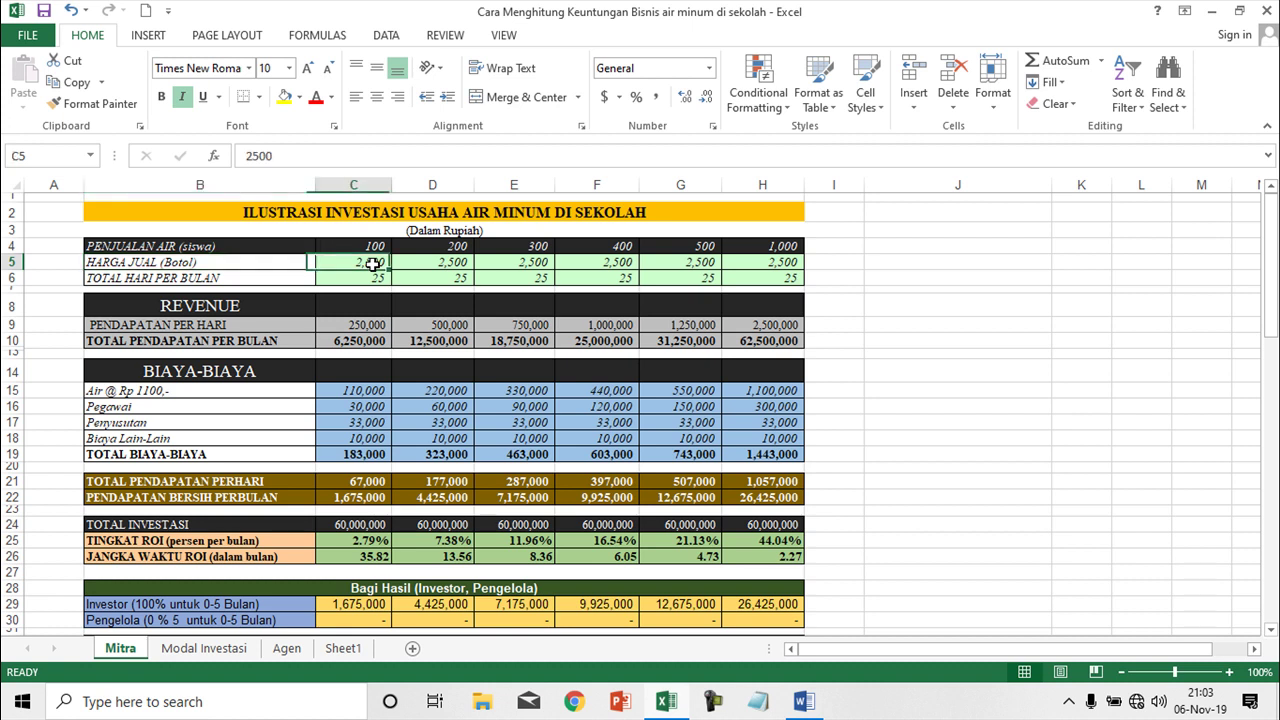
{"action": "left_click", "coordinate": [450, 261]}
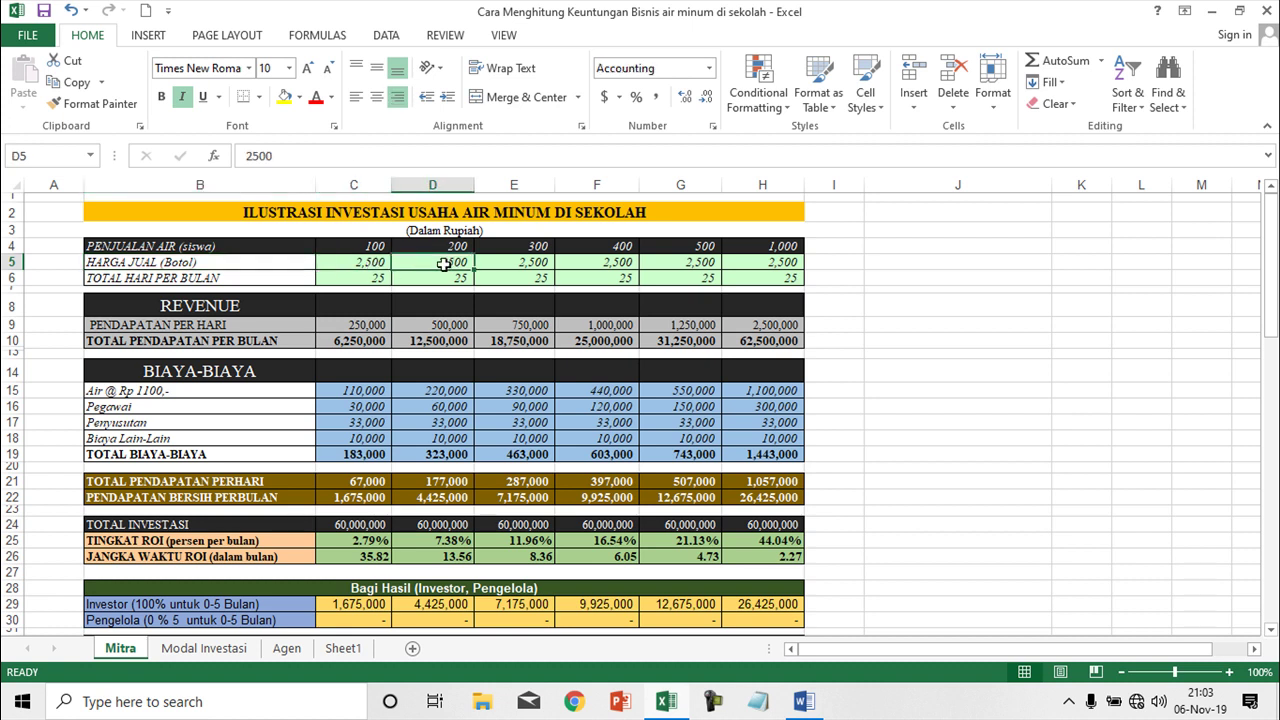
{"action": "left_click", "coordinate": [360, 266]}
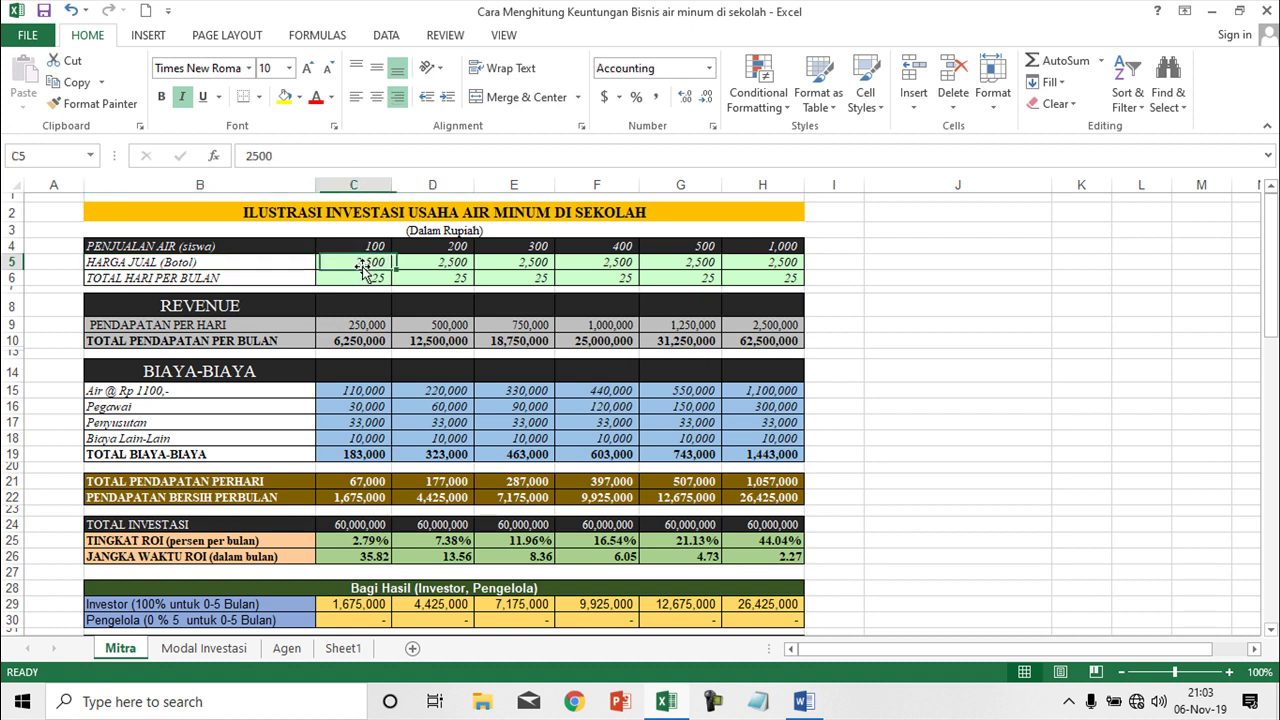
{"action": "left_click", "coordinate": [452, 265]}
{"action": "left_click", "coordinate": [524, 270]}
{"action": "left_click", "coordinate": [600, 268]}
{"action": "left_click", "coordinate": [675, 268]}
{"action": "left_click", "coordinate": [749, 268]}
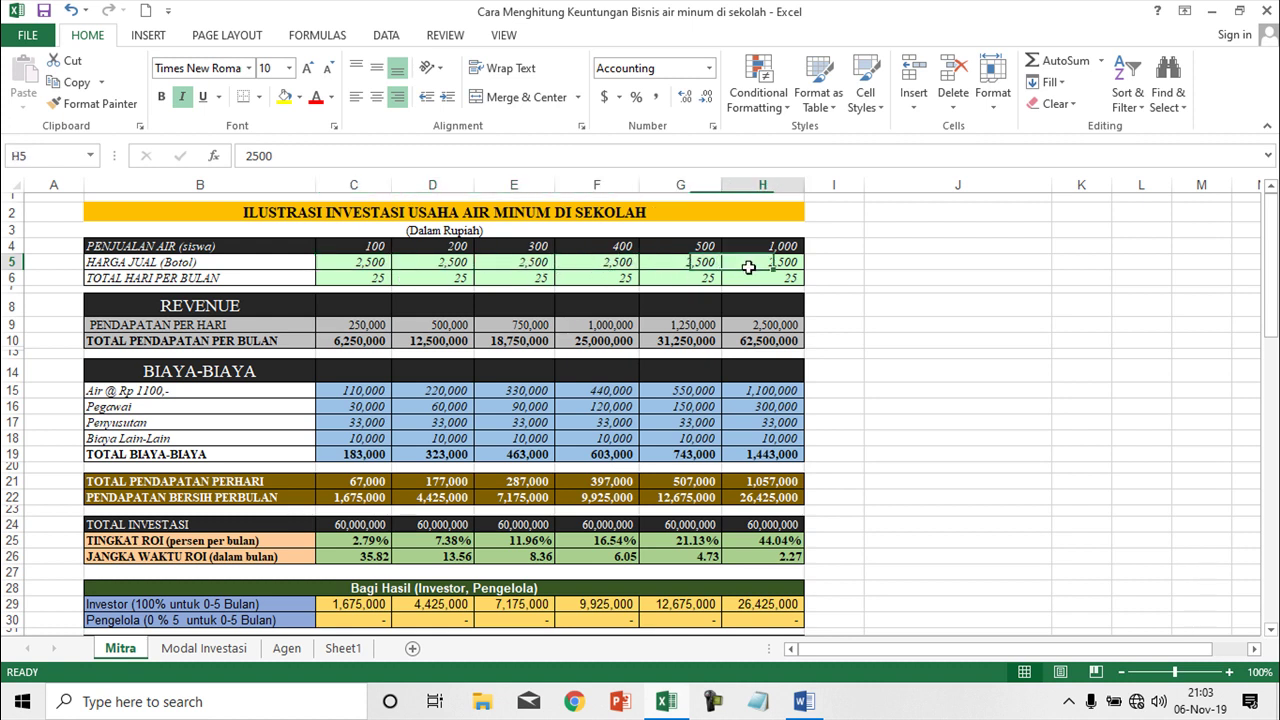
Go through the TOTAL HARI PER BULAN values for each sales scenario from column C to H
{"action": "left_click", "coordinate": [200, 282]}
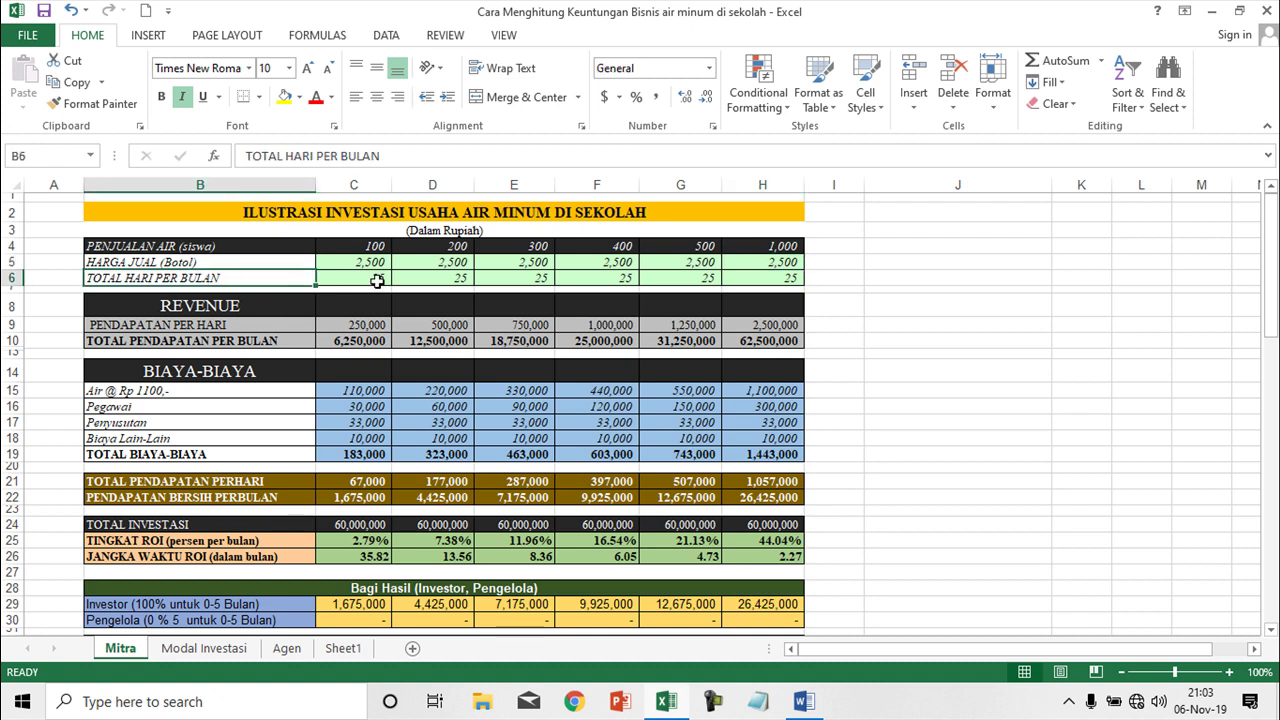
{"action": "left_click", "coordinate": [370, 280]}
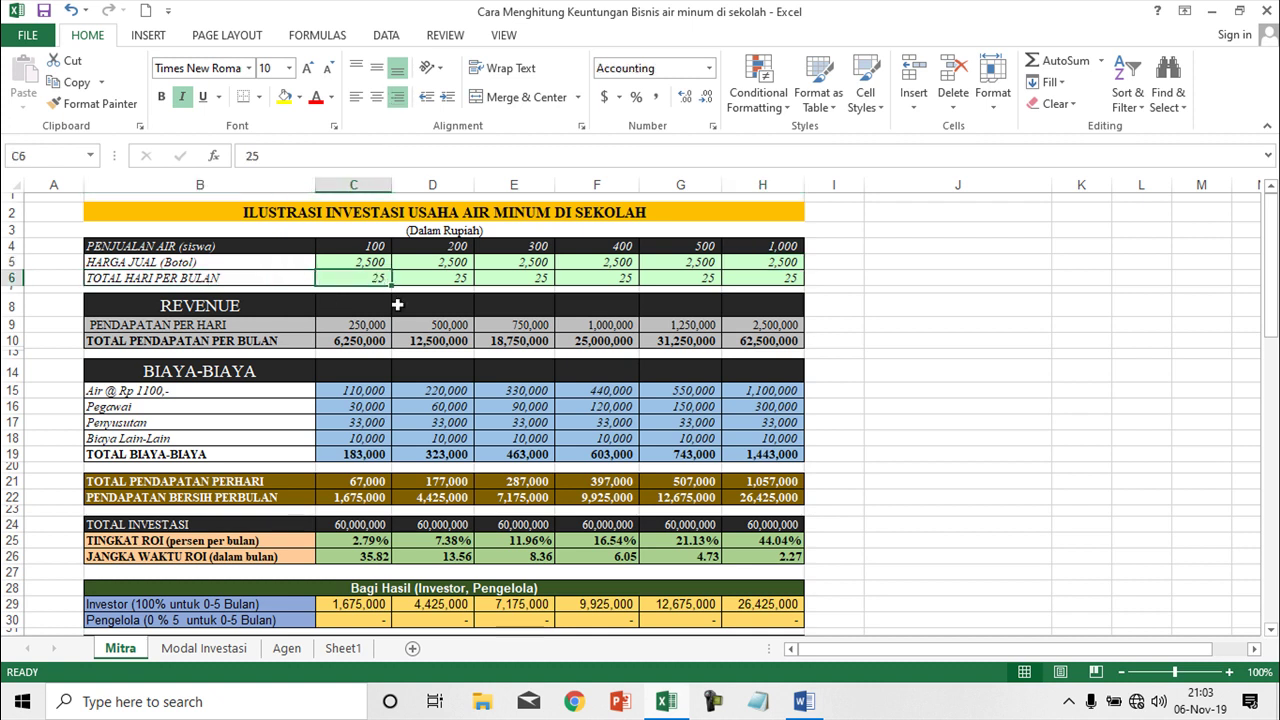
{"action": "left_click", "coordinate": [460, 280]}
{"action": "left_click", "coordinate": [531, 280]}
{"action": "left_click", "coordinate": [600, 282]}
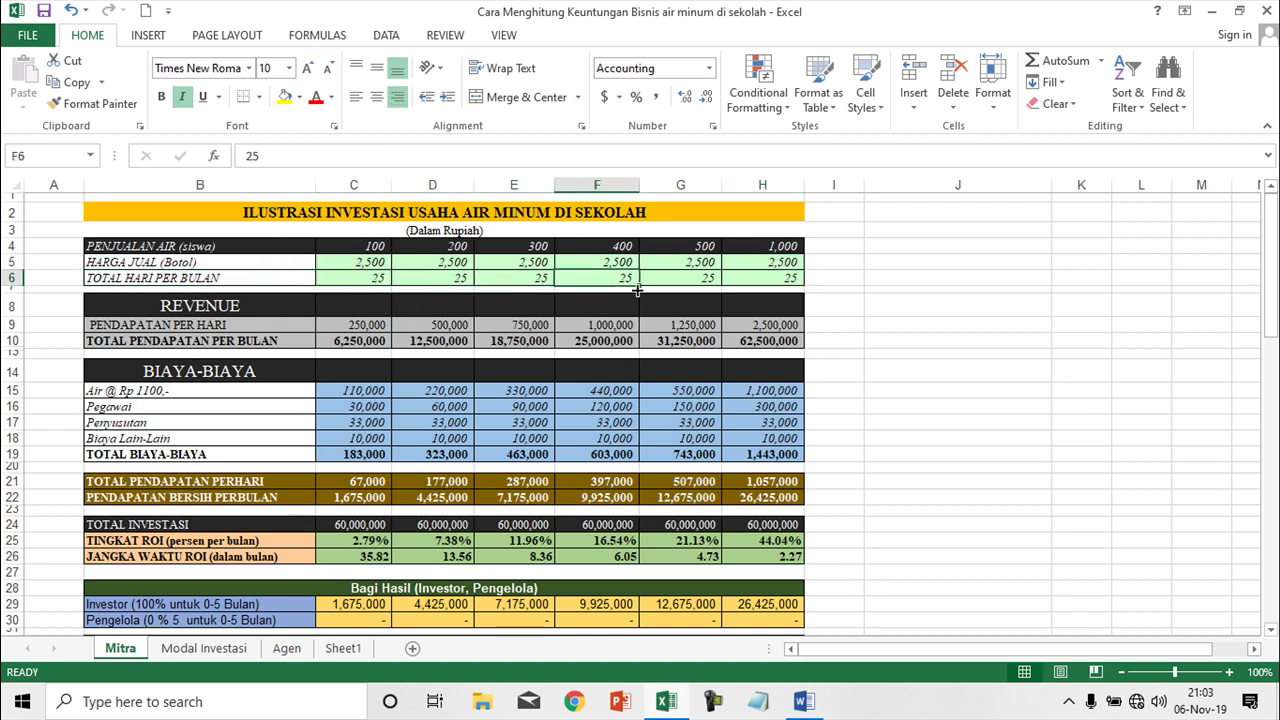
{"action": "left_click", "coordinate": [686, 283]}
{"action": "left_click", "coordinate": [762, 282]}
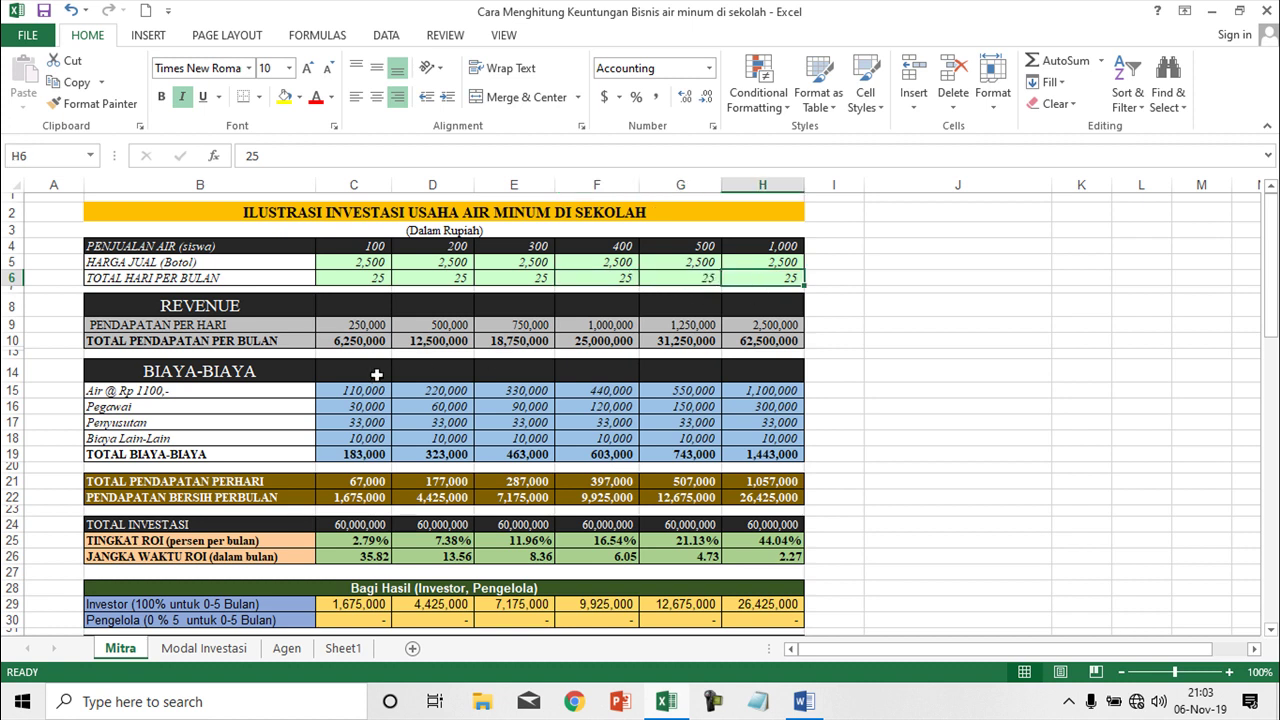
Inspect the daily and monthly revenue formulas in C9 and C10 along with the student count and price they use
{"action": "scroll", "coordinate": [309, 368], "scroll_direction": "down", "scroll_amount": 1}
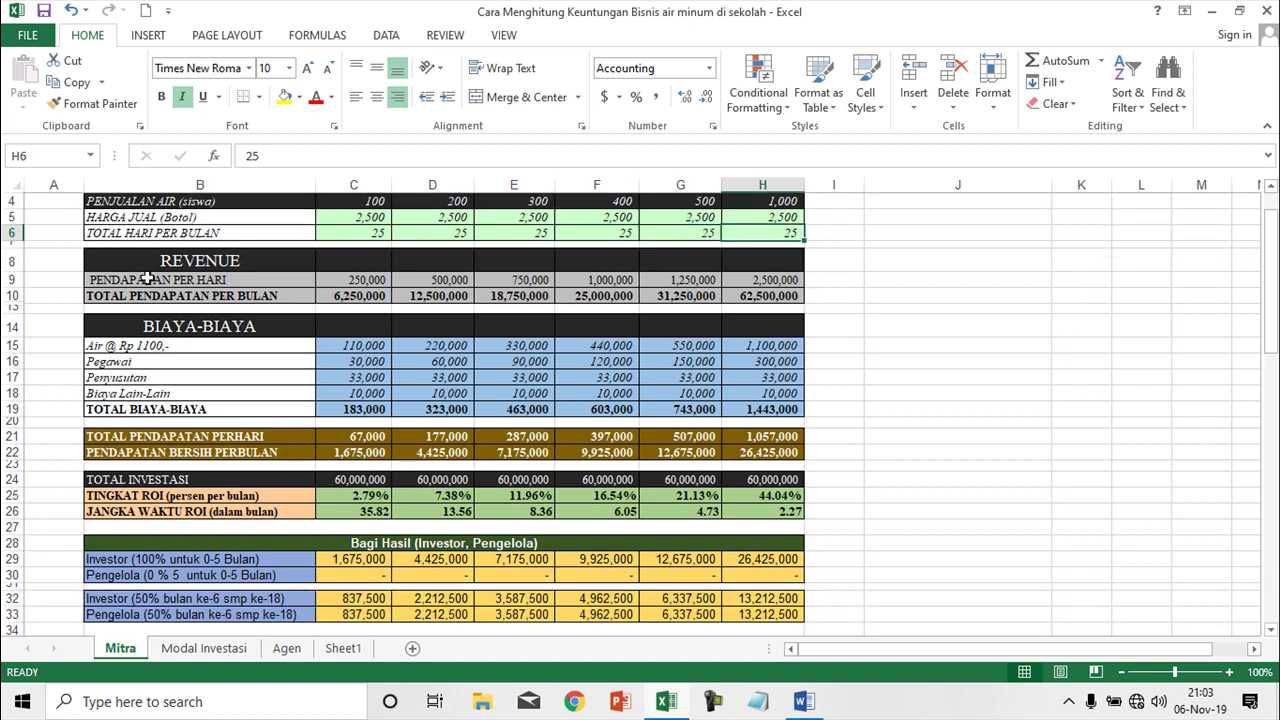
{"action": "scroll", "coordinate": [251, 304], "scroll_direction": "up", "scroll_amount": 1}
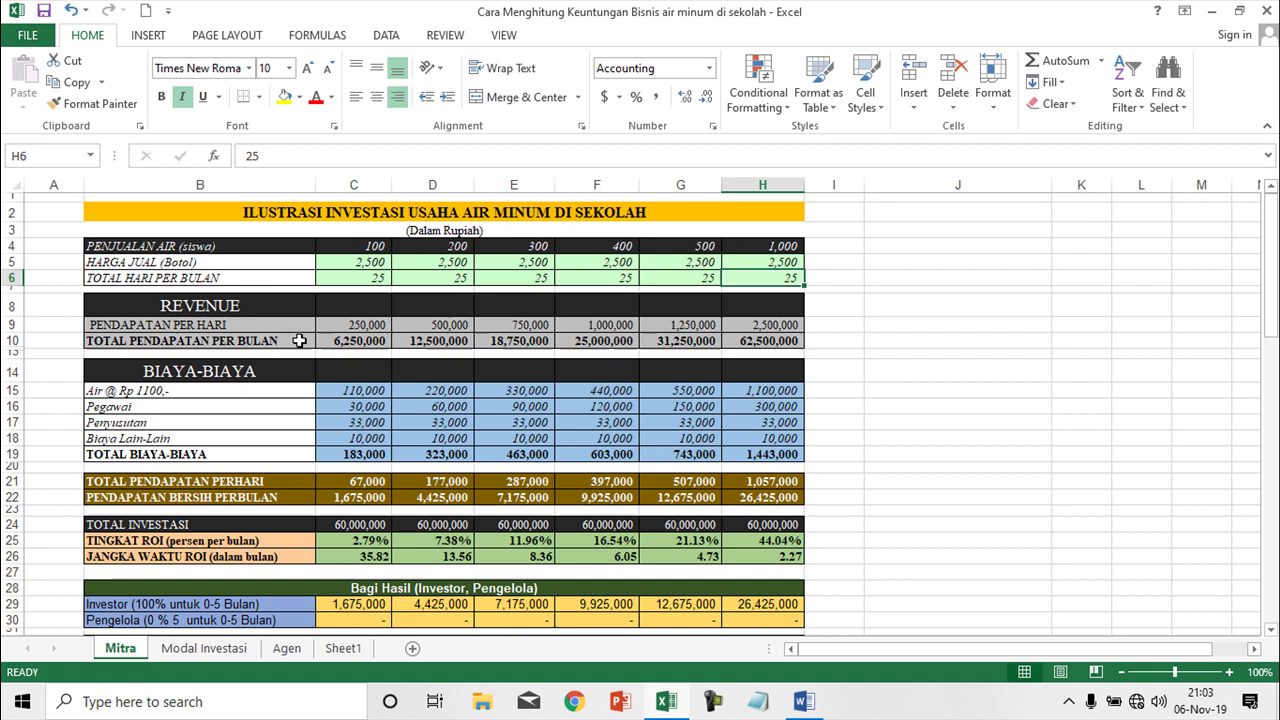
{"action": "left_click", "coordinate": [365, 328]}
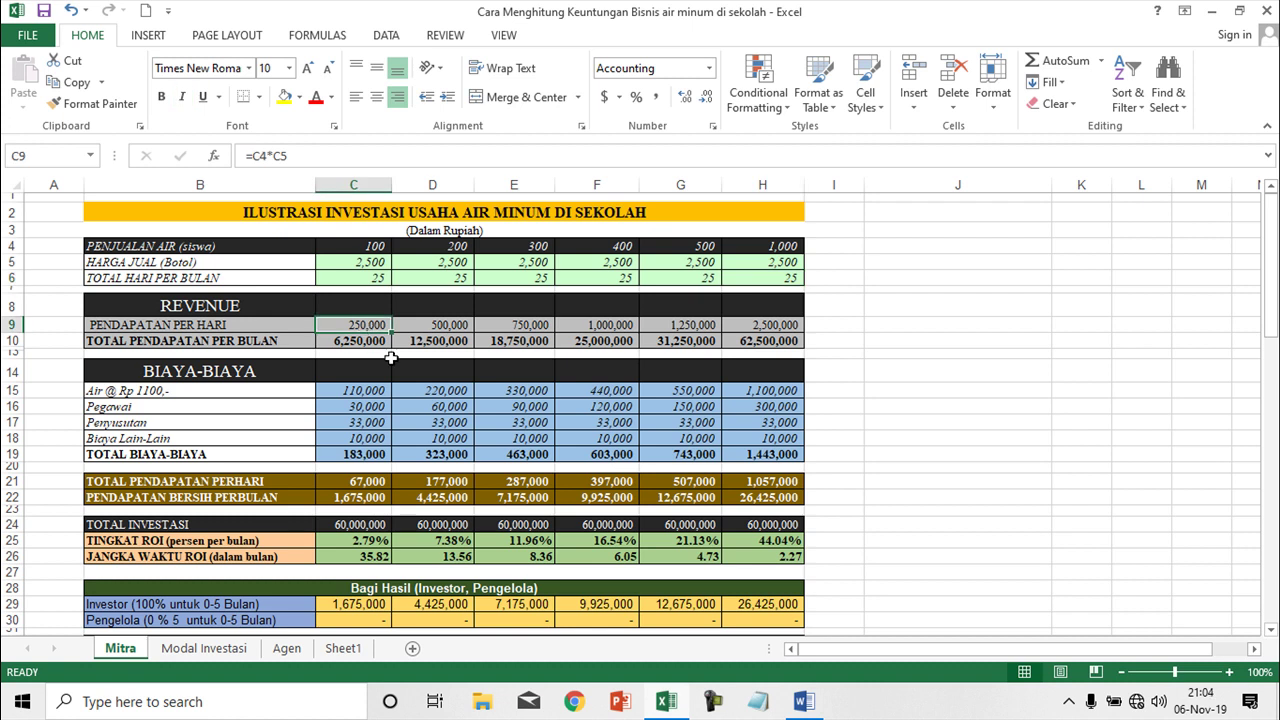
{"action": "left_click", "coordinate": [384, 246]}
{"action": "left_click", "coordinate": [378, 266]}
{"action": "left_click", "coordinate": [368, 322]}
{"action": "left_click", "coordinate": [368, 346]}
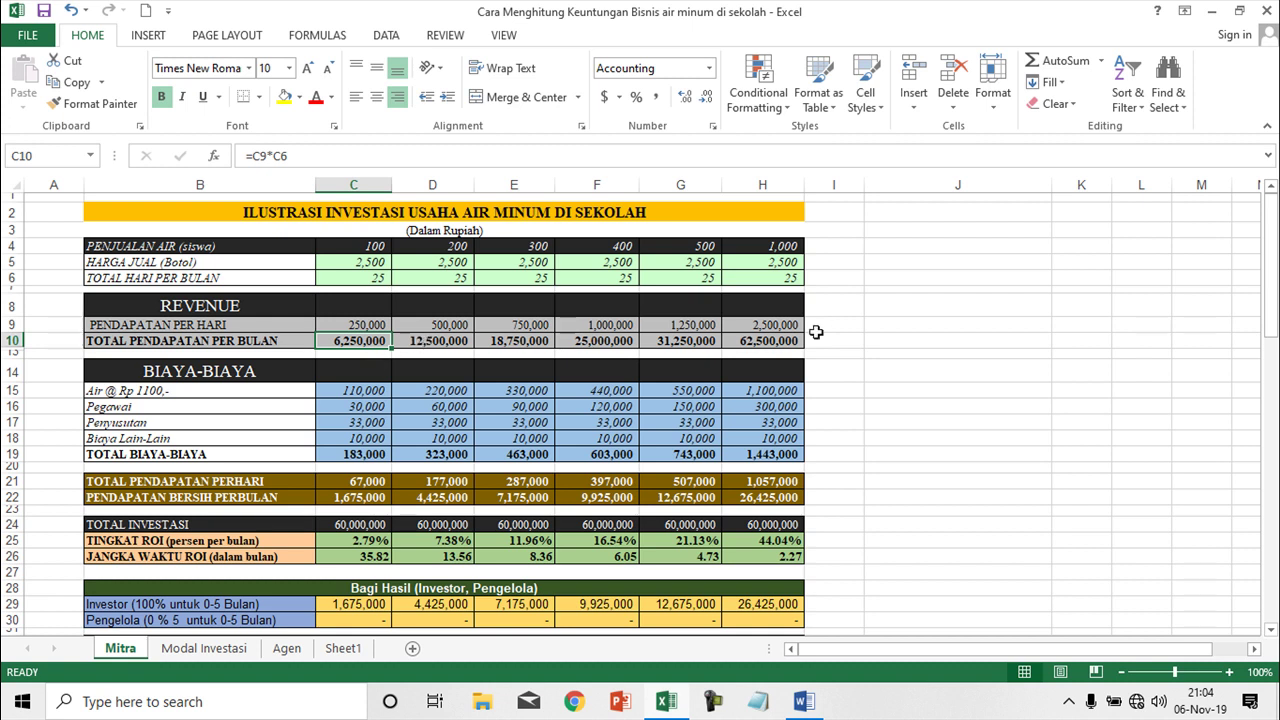
{"action": "left_click", "coordinate": [468, 248]}
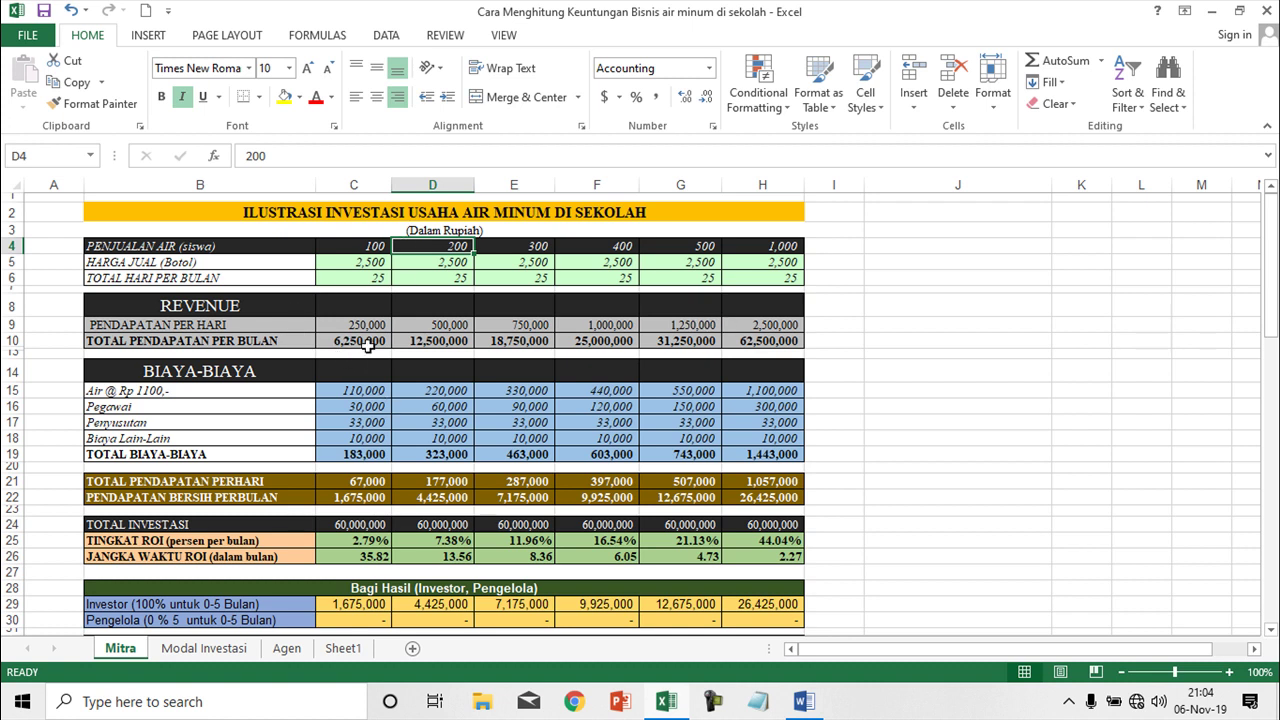
Inspect the Air @ Rp 1100,- cost formulas in row 15 and compare them with the student counts in row 4
{"action": "scroll", "coordinate": [355, 368], "scroll_direction": "down", "scroll_amount": 1}
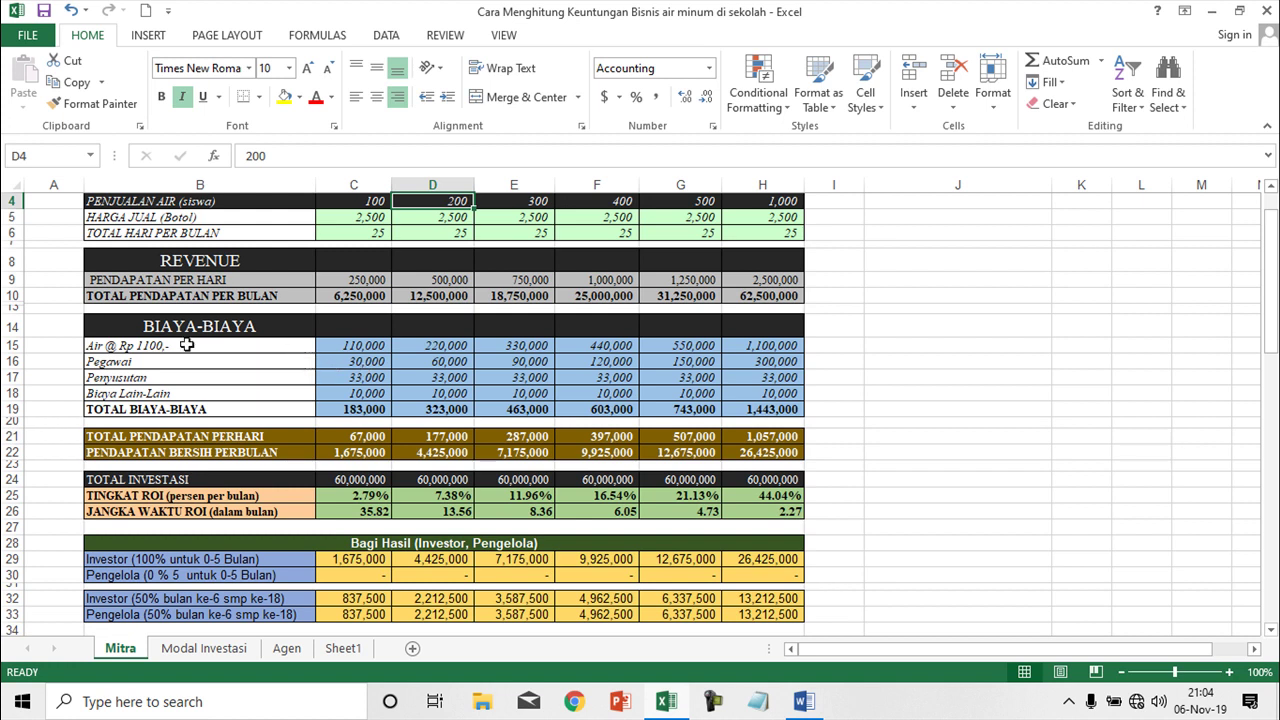
{"action": "scroll", "coordinate": [200, 346], "scroll_direction": "up", "scroll_amount": 1}
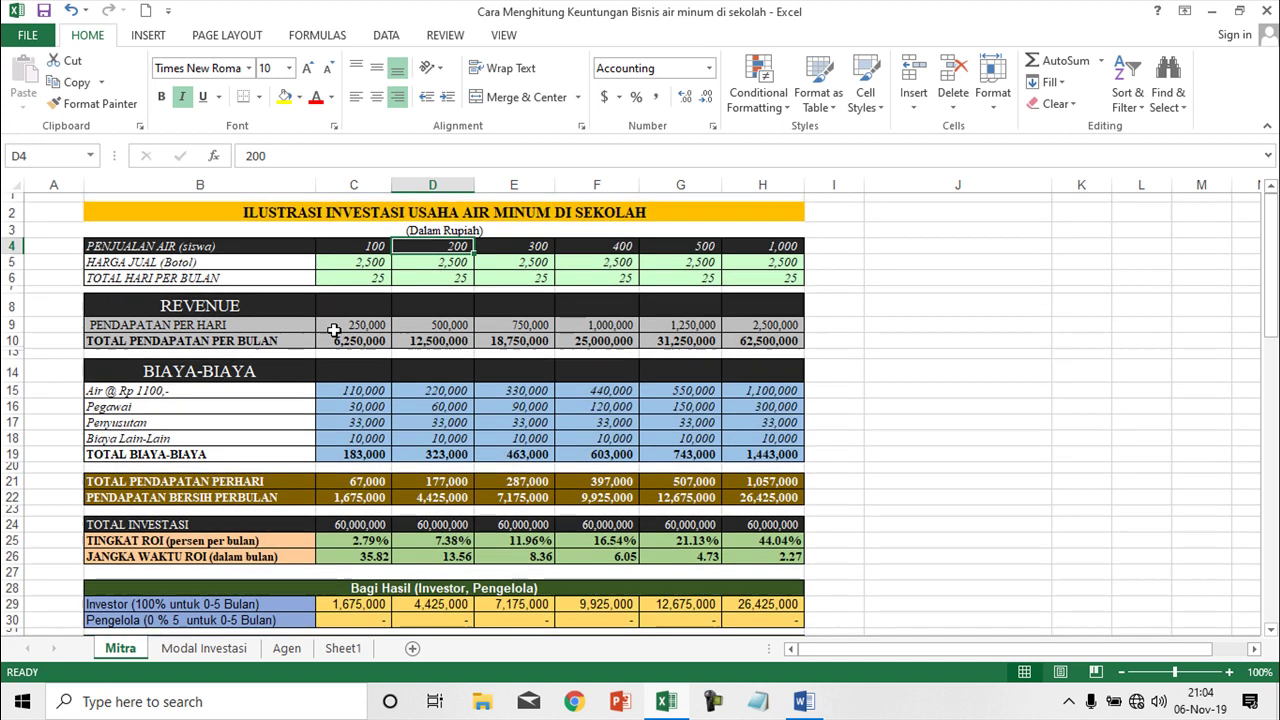
{"action": "left_click", "coordinate": [360, 268]}
{"action": "scroll", "coordinate": [232, 454], "scroll_direction": "down", "scroll_amount": 1}
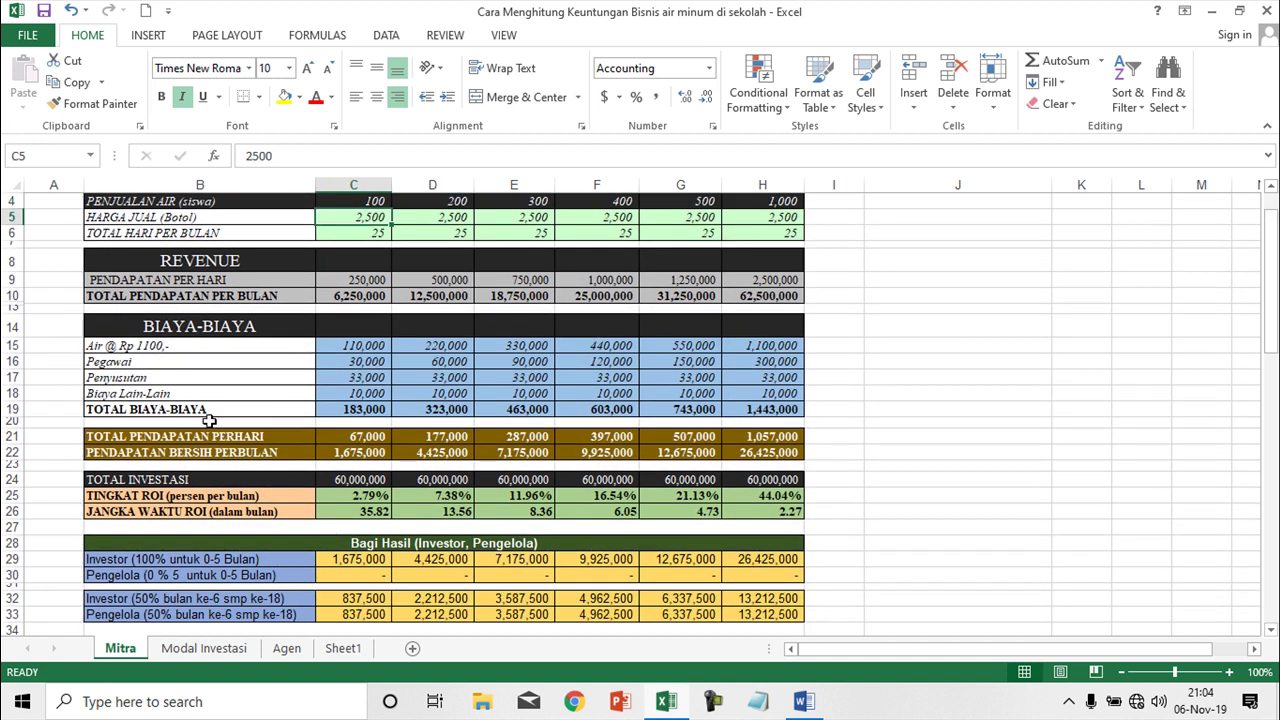
{"action": "scroll", "coordinate": [200, 352], "scroll_direction": "up", "scroll_amount": 1}
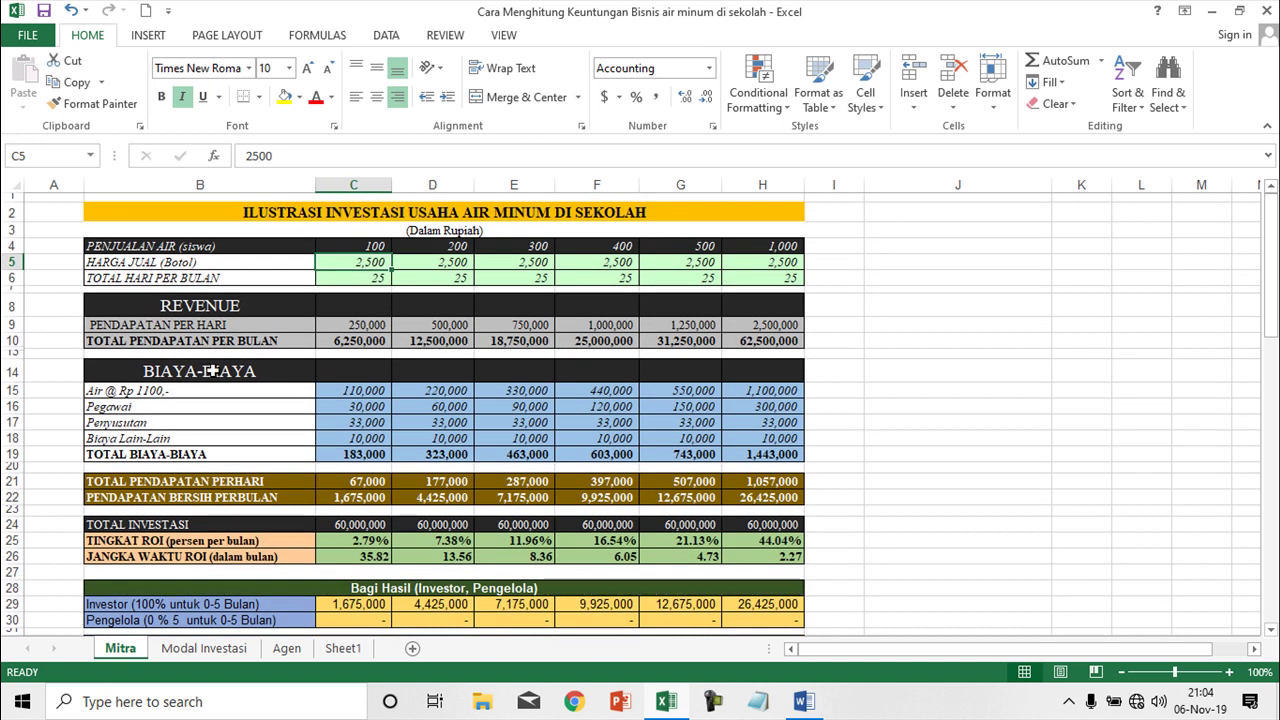
{"action": "left_click", "coordinate": [247, 394]}
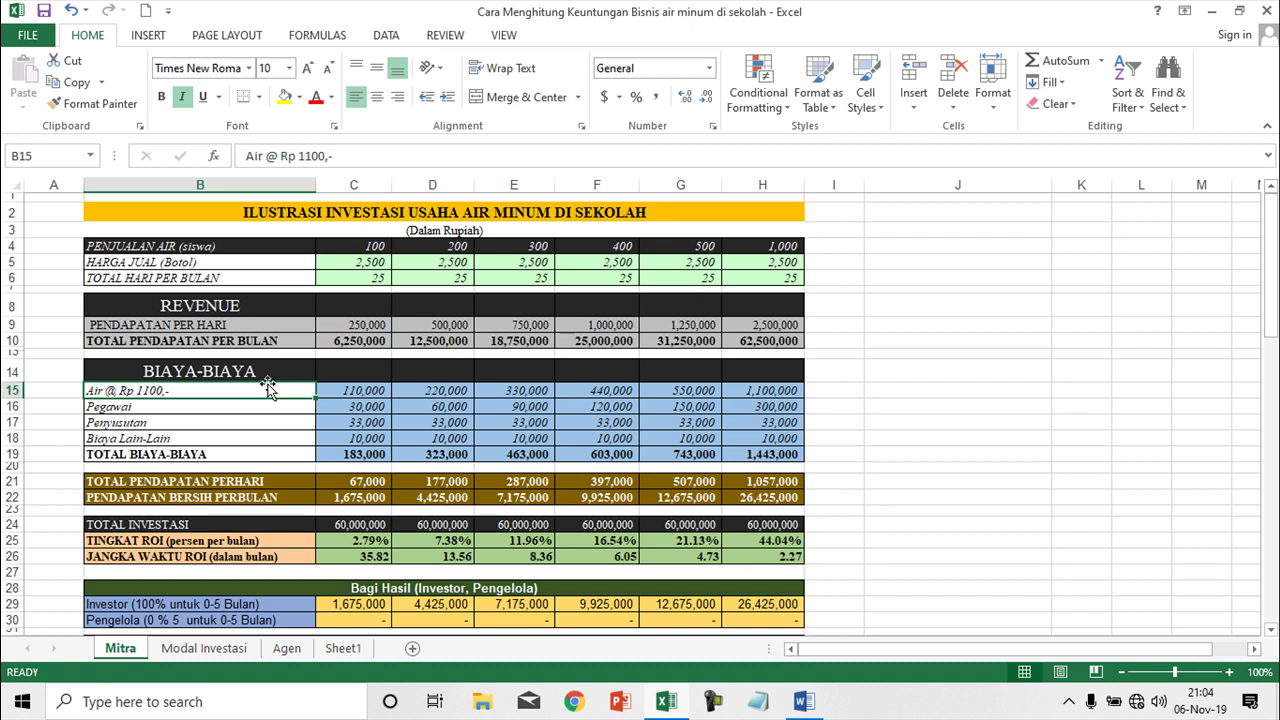
{"action": "left_click", "coordinate": [375, 245]}
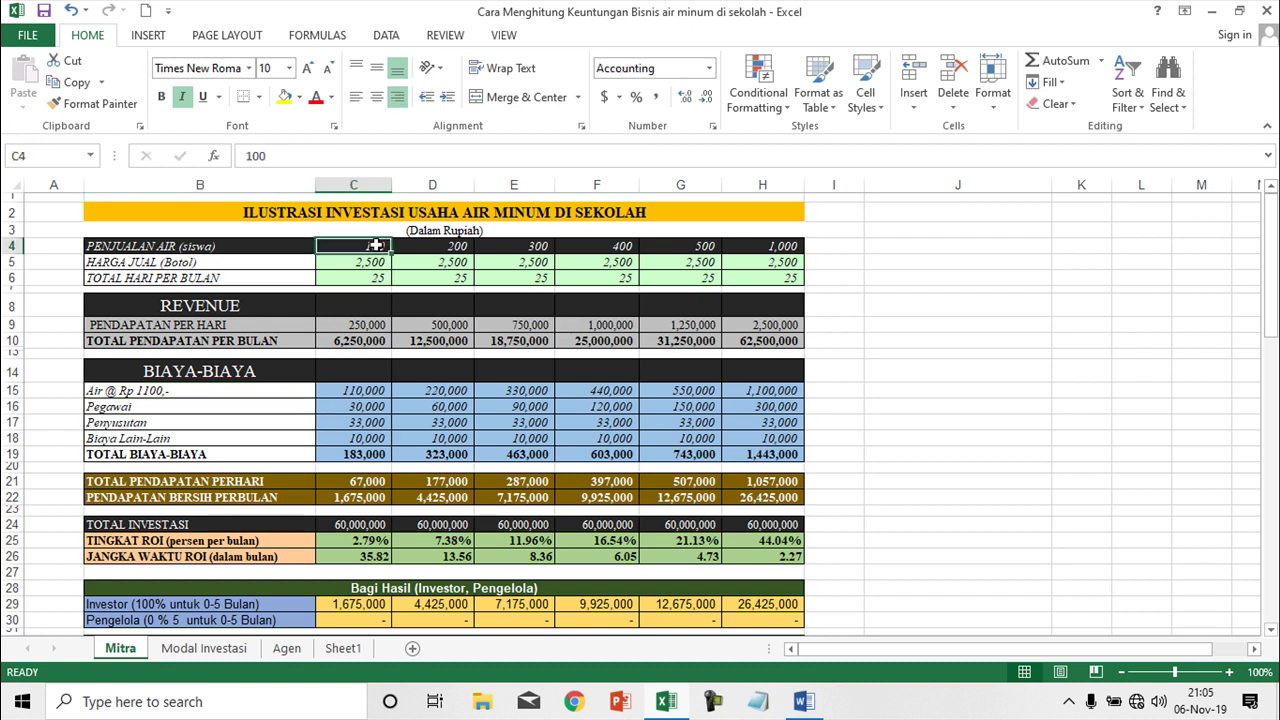
{"action": "left_click", "coordinate": [368, 392]}
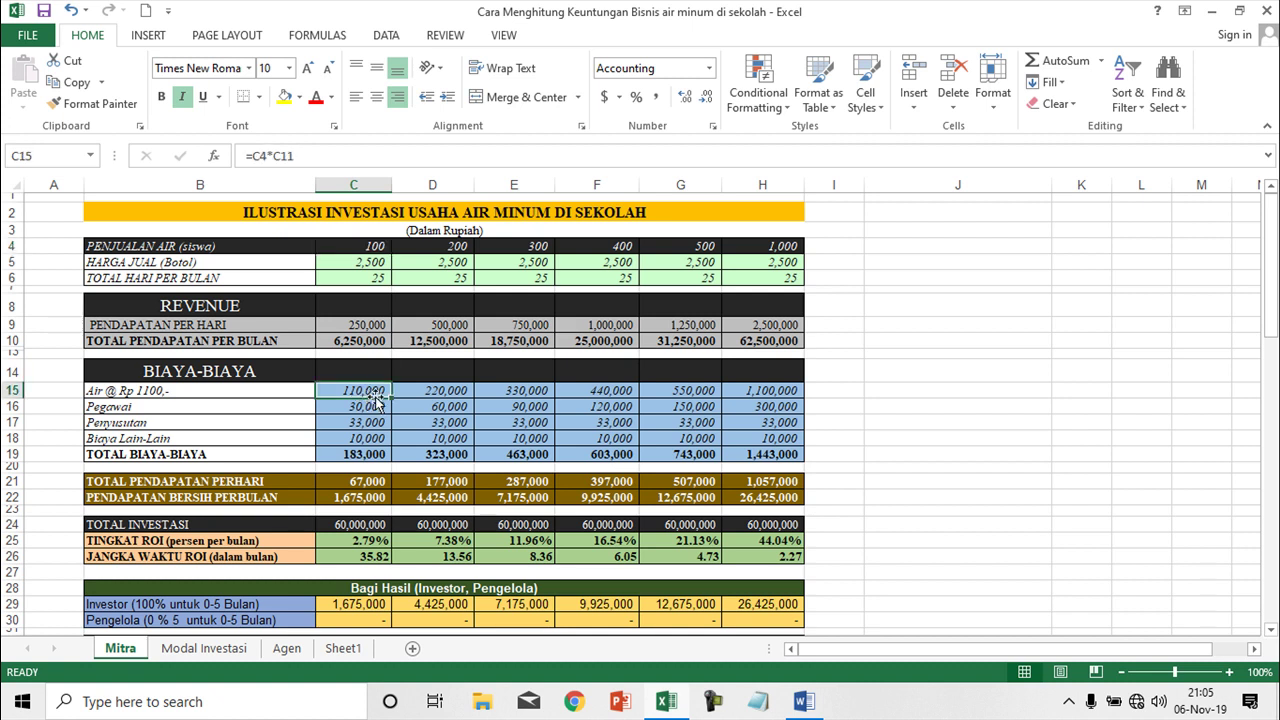
{"action": "left_click", "coordinate": [458, 397]}
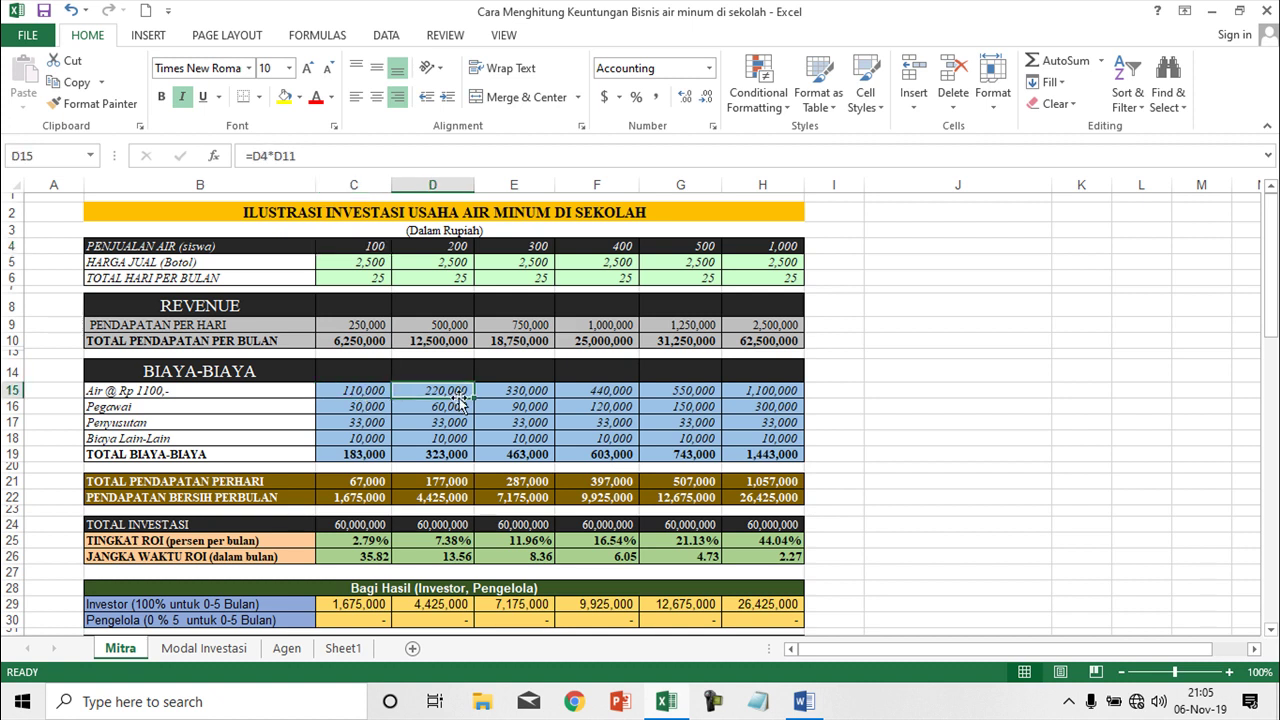
{"action": "left_click", "coordinate": [447, 250]}
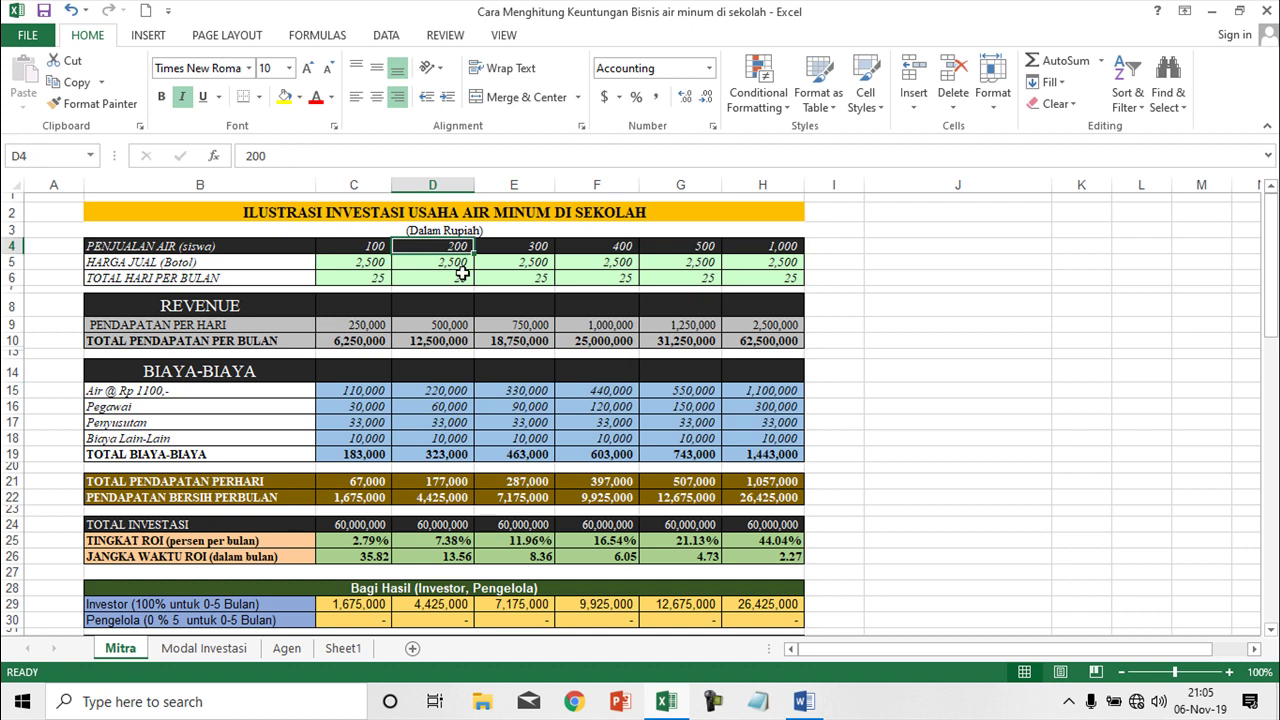
{"action": "left_click", "coordinate": [765, 396]}
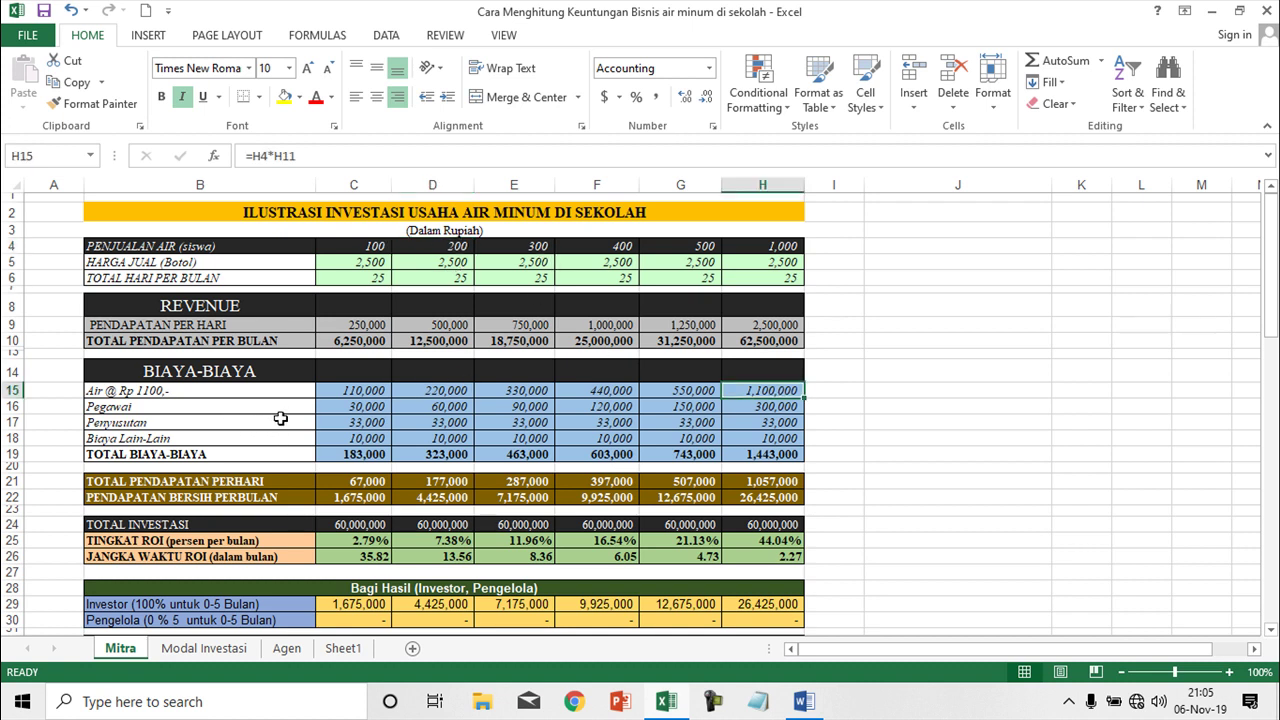
Inspect the Pegawai cost formulas in row 16 across all scenarios and check the days per month in H6
{"action": "left_click", "coordinate": [340, 411]}
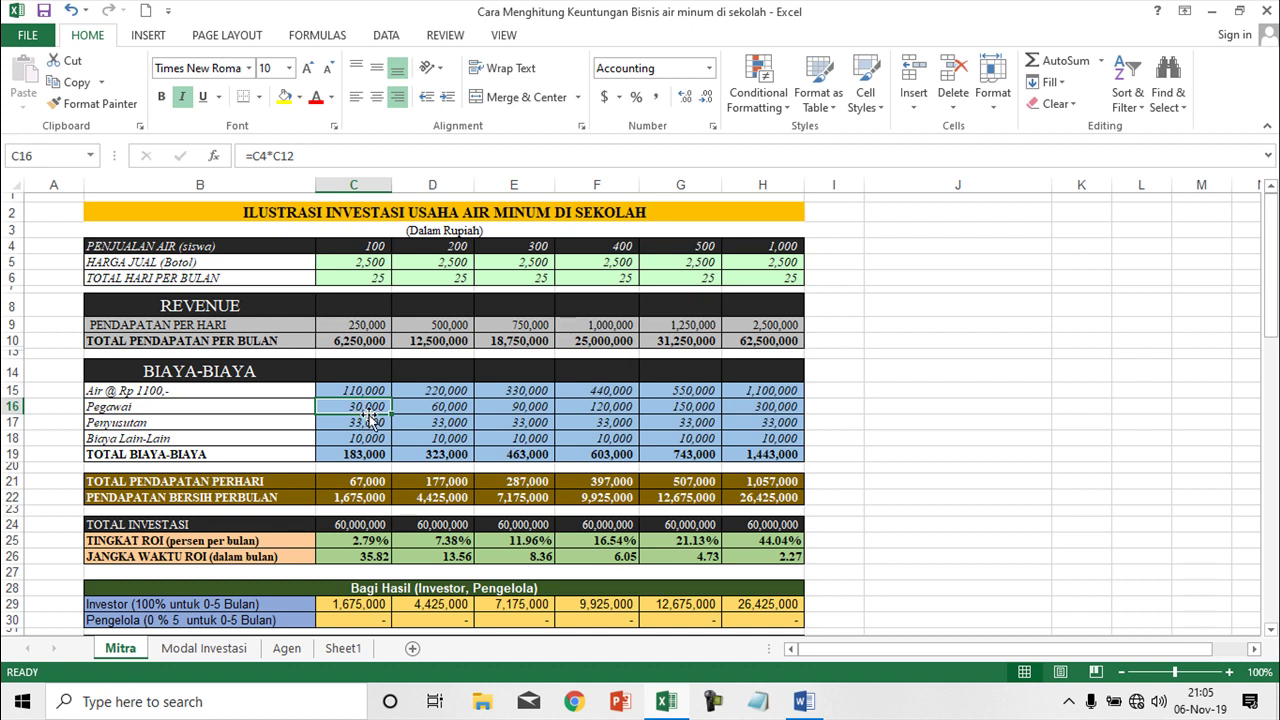
{"action": "left_click", "coordinate": [363, 415]}
{"action": "left_click", "coordinate": [374, 406]}
{"action": "left_click", "coordinate": [436, 408]}
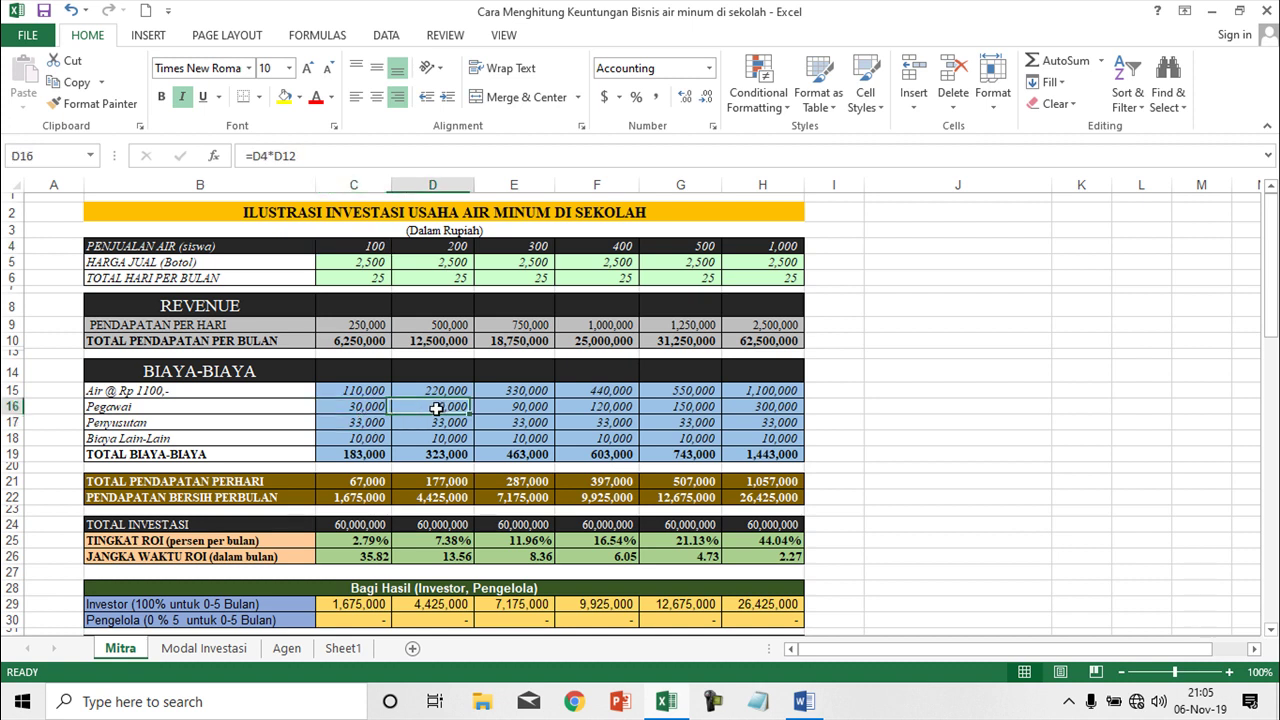
{"action": "left_click", "coordinate": [774, 408]}
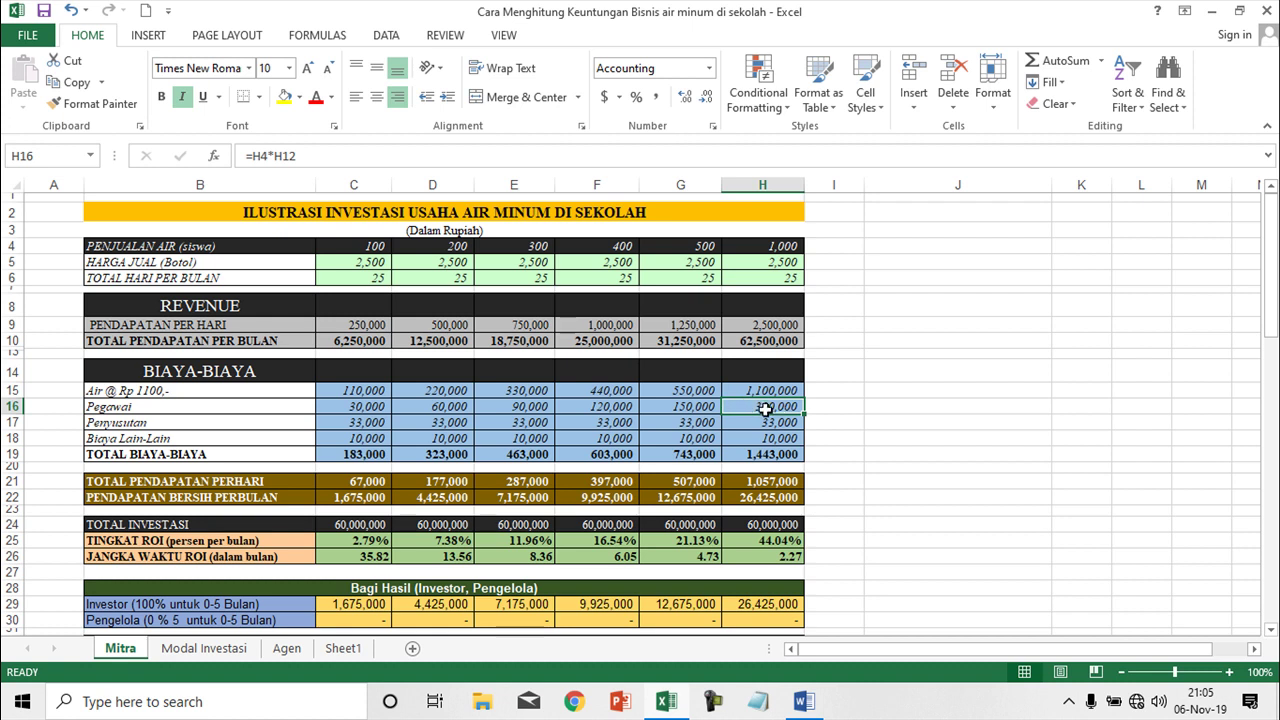
{"action": "left_click", "coordinate": [785, 280]}
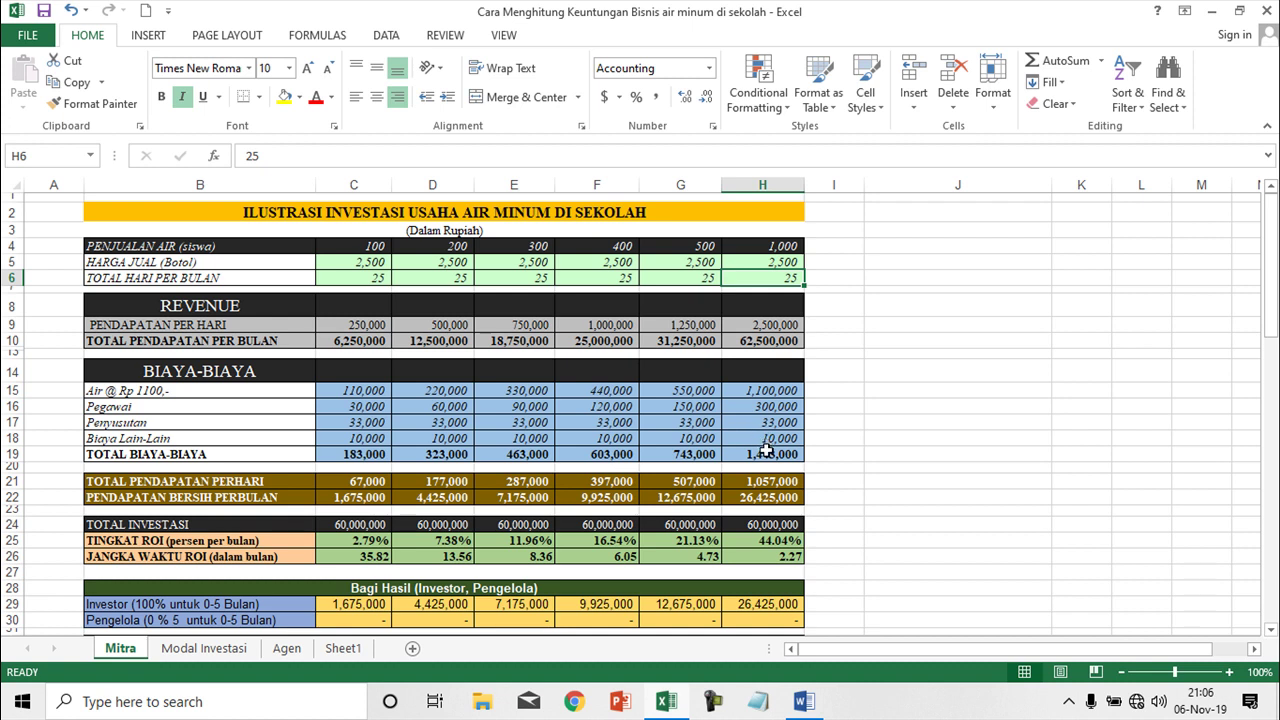
{"action": "left_click", "coordinate": [766, 407]}
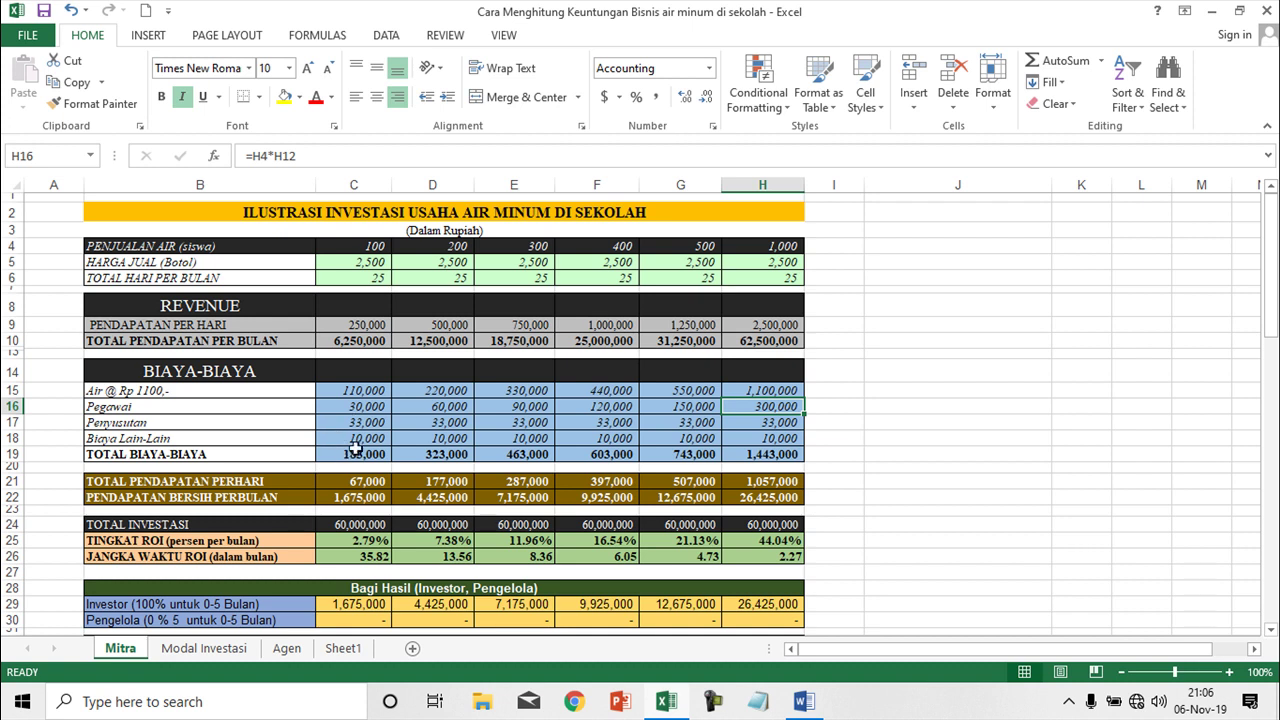
{"action": "left_click", "coordinate": [366, 408]}
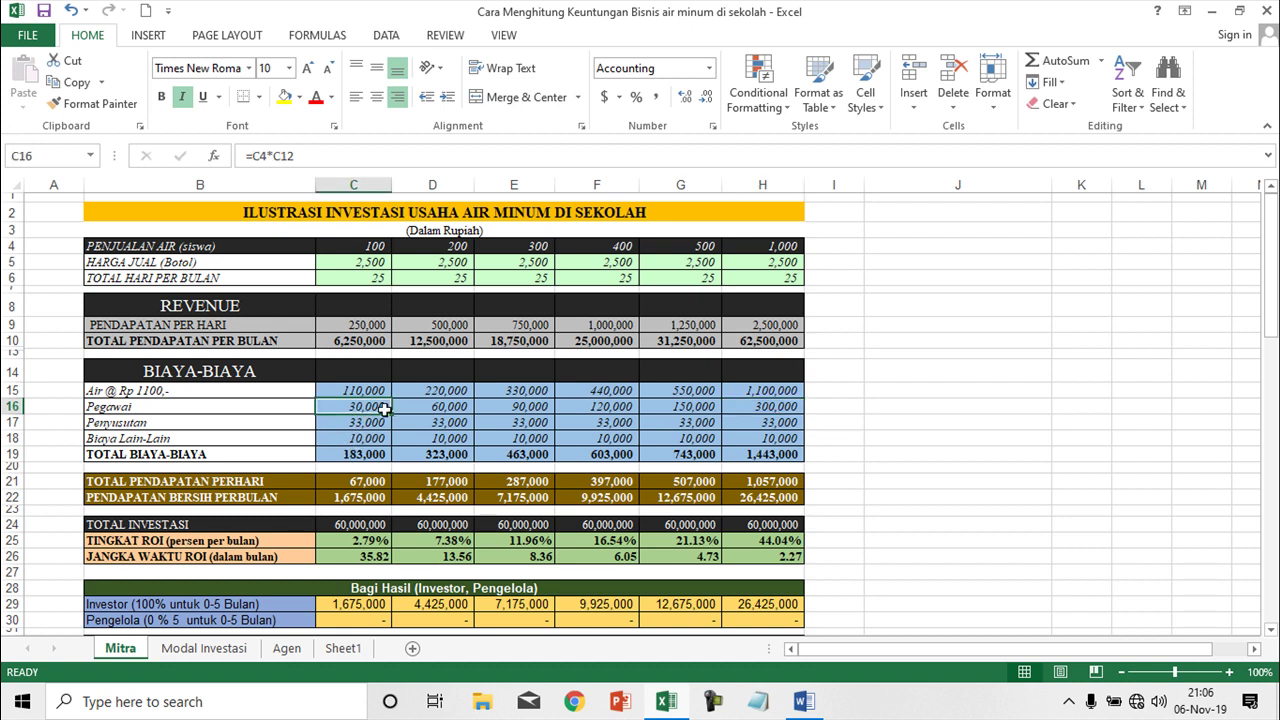
{"action": "left_click", "coordinate": [465, 410]}
{"action": "left_click", "coordinate": [530, 408]}
{"action": "left_click", "coordinate": [595, 408]}
{"action": "left_click", "coordinate": [670, 408]}
{"action": "left_click", "coordinate": [762, 410]}
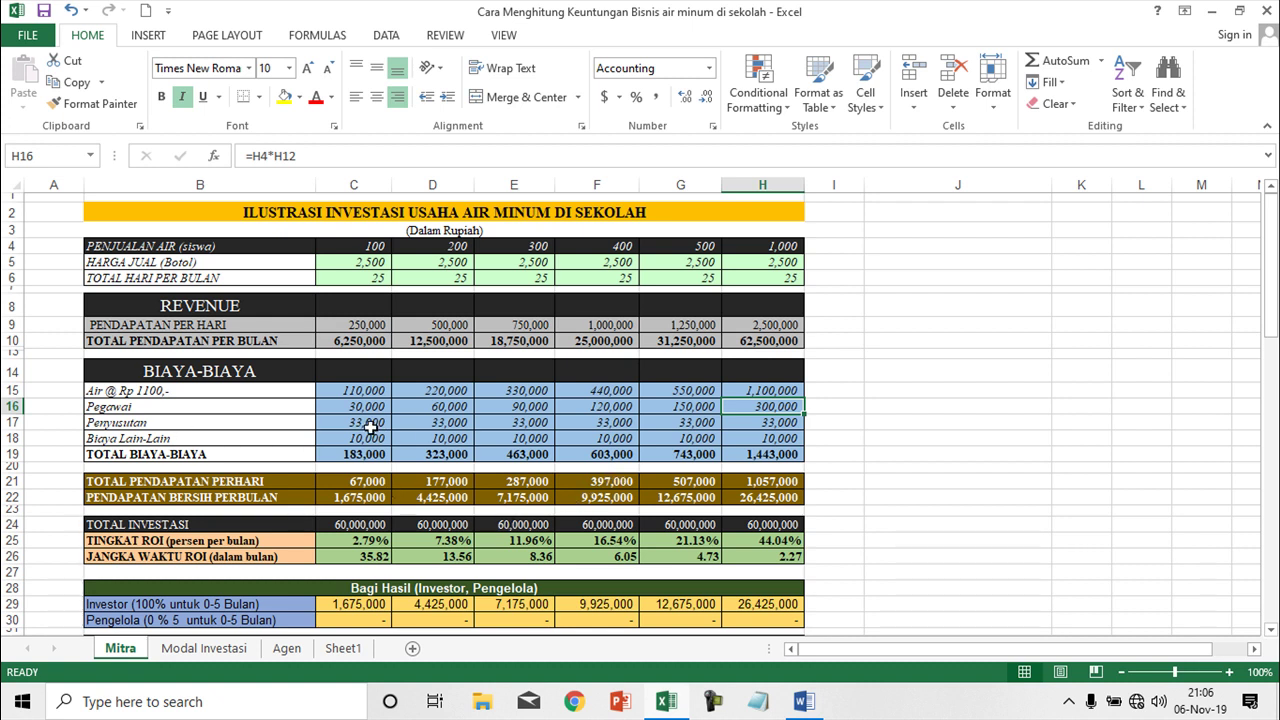
Open the Modal Investasi sheet and examine the Mesin Air and Instalasi costs and the investment total
{"action": "left_click", "coordinate": [204, 648]}
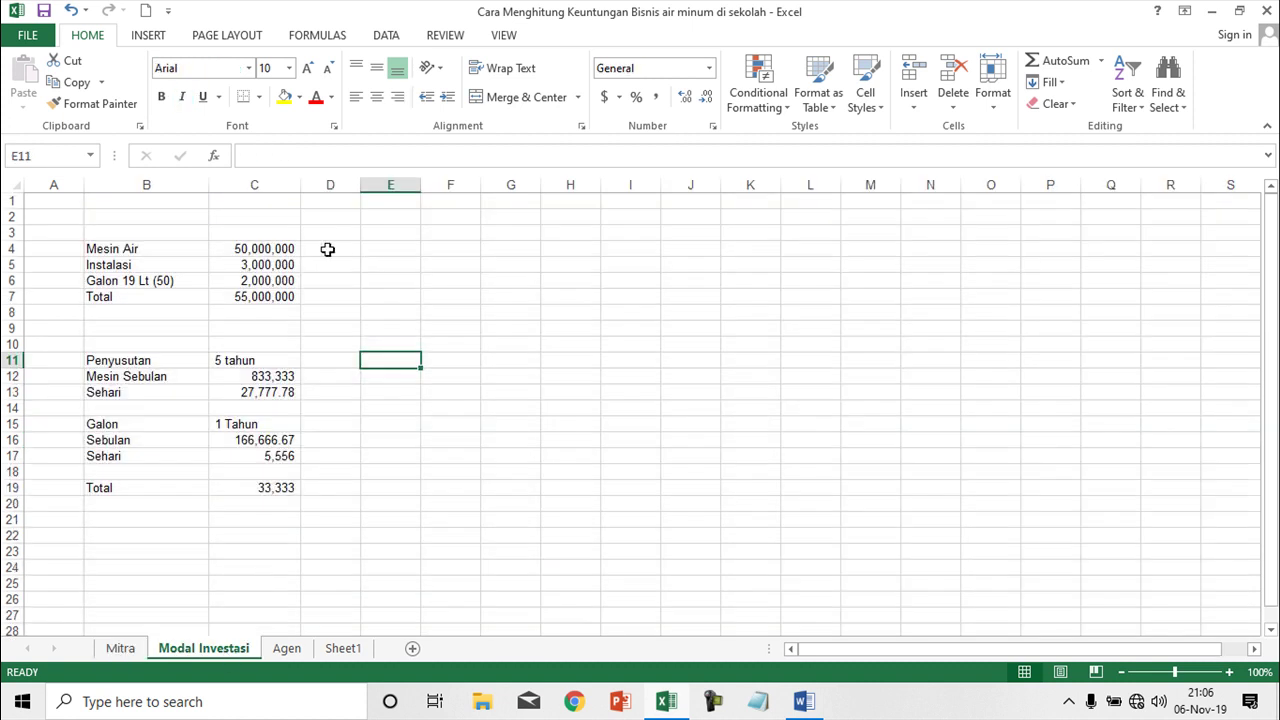
{"action": "left_click", "coordinate": [277, 251]}
{"action": "left_click", "coordinate": [260, 297]}
{"action": "left_click", "coordinate": [226, 262]}
{"action": "left_click", "coordinate": [172, 295]}
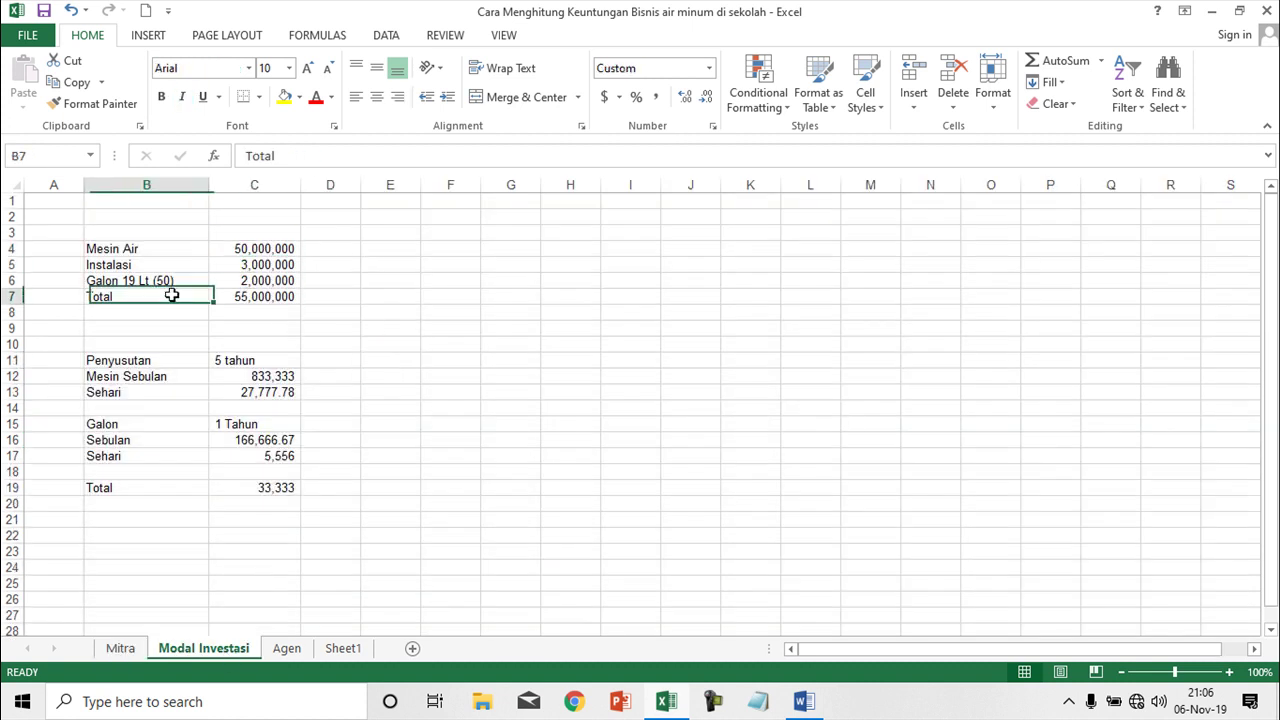
Check the Instalasi and Galon 19 Lt (50) investment items, and return to the Mitra sheet
{"action": "left_click", "coordinate": [130, 265]}
{"action": "left_click", "coordinate": [133, 281]}
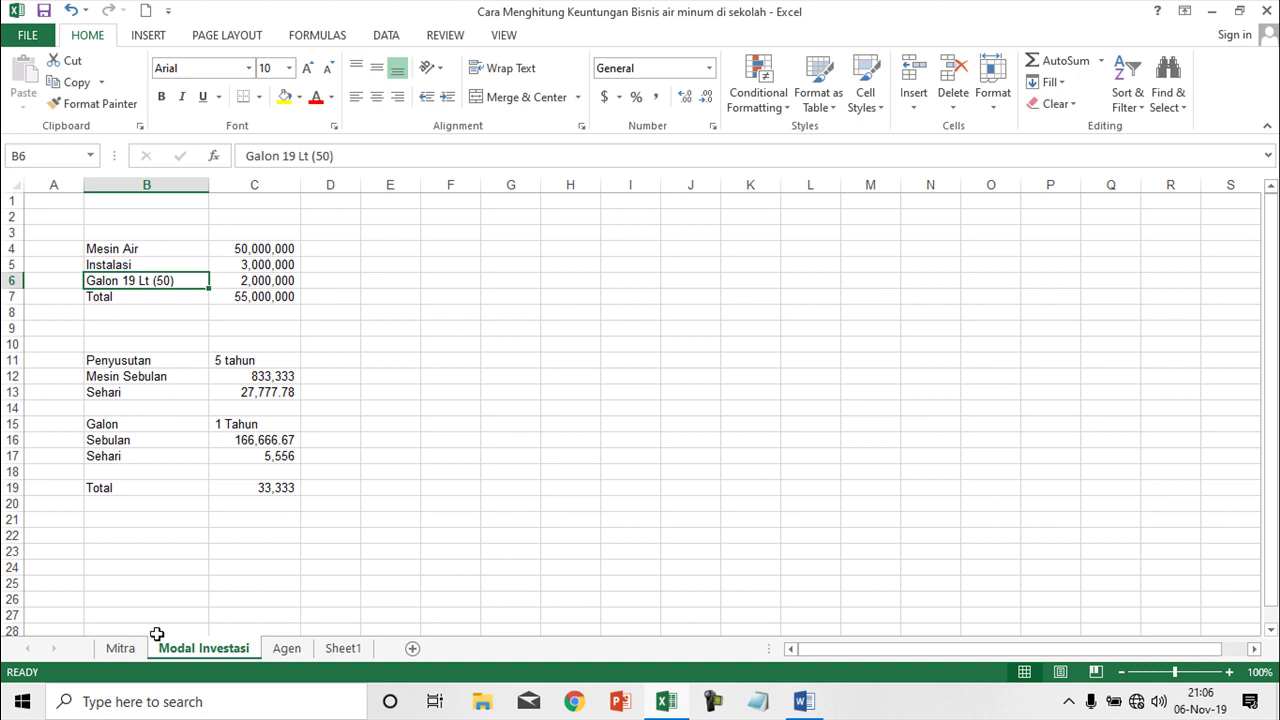
{"action": "left_click", "coordinate": [120, 648]}
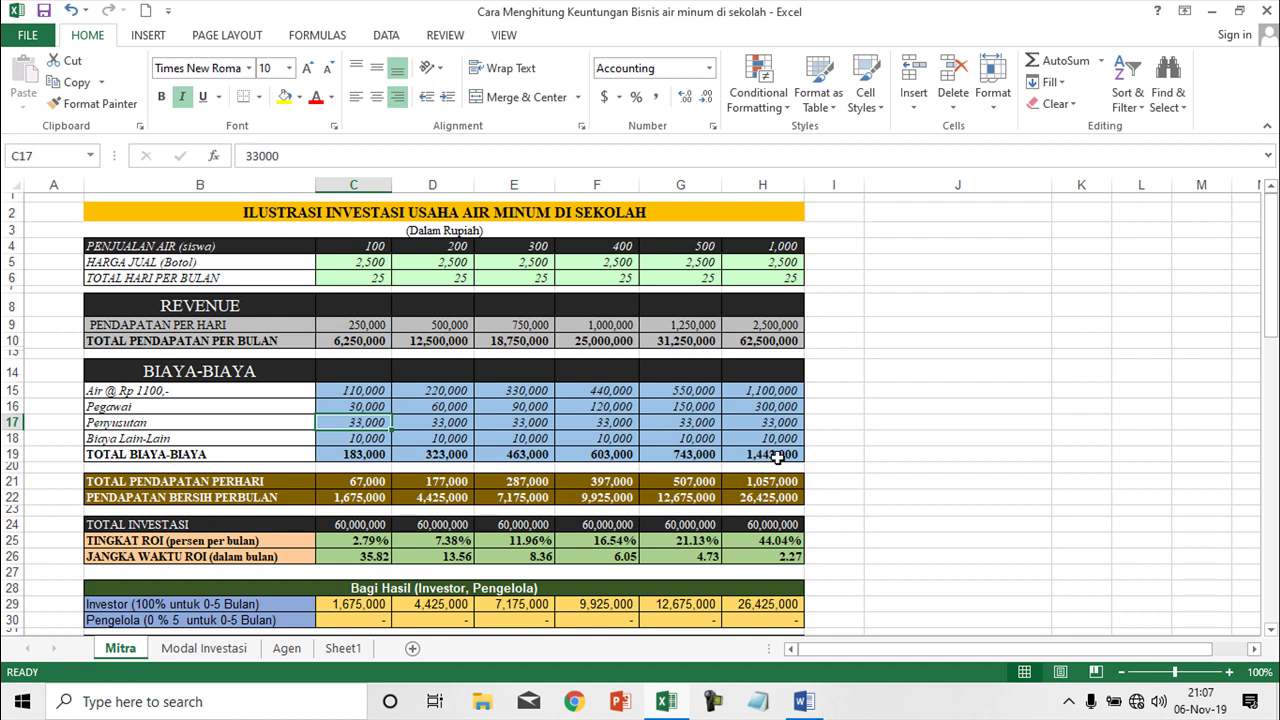
Compare the daily revenue formulas in C9 and H9 with the total cost formulas in C19 and H19
{"action": "left_click", "coordinate": [369, 325]}
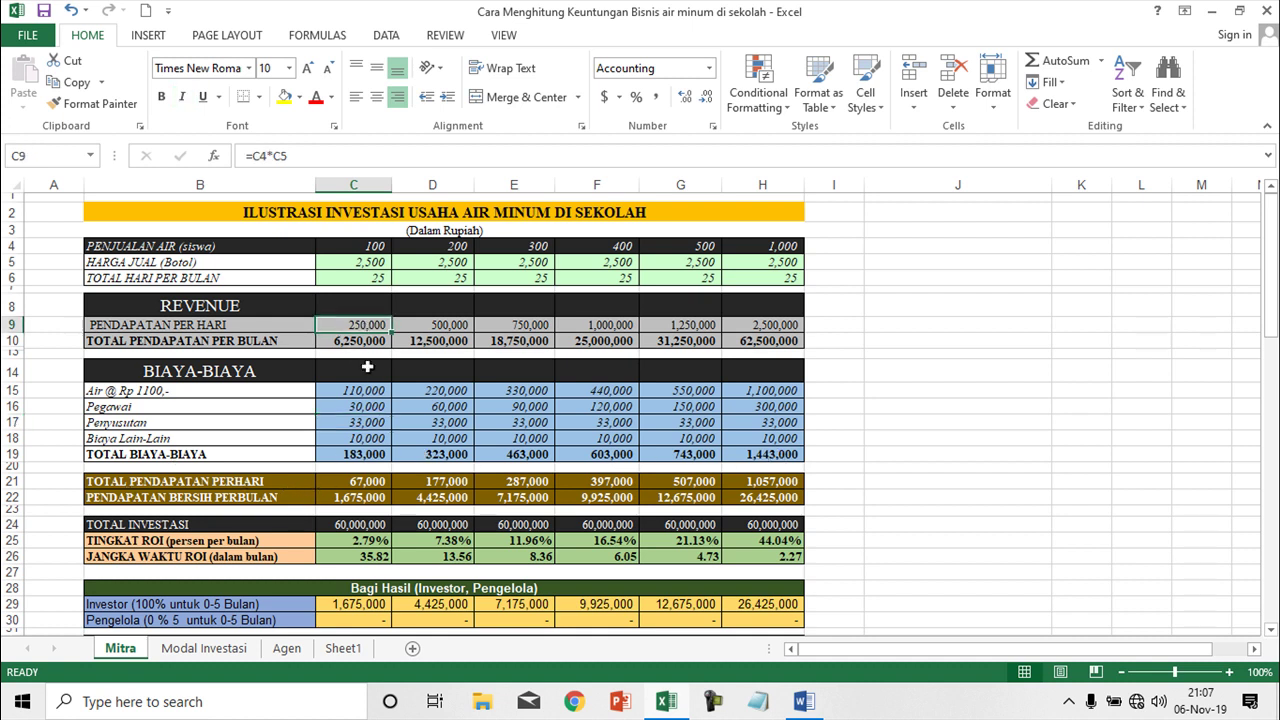
{"action": "left_click", "coordinate": [362, 455]}
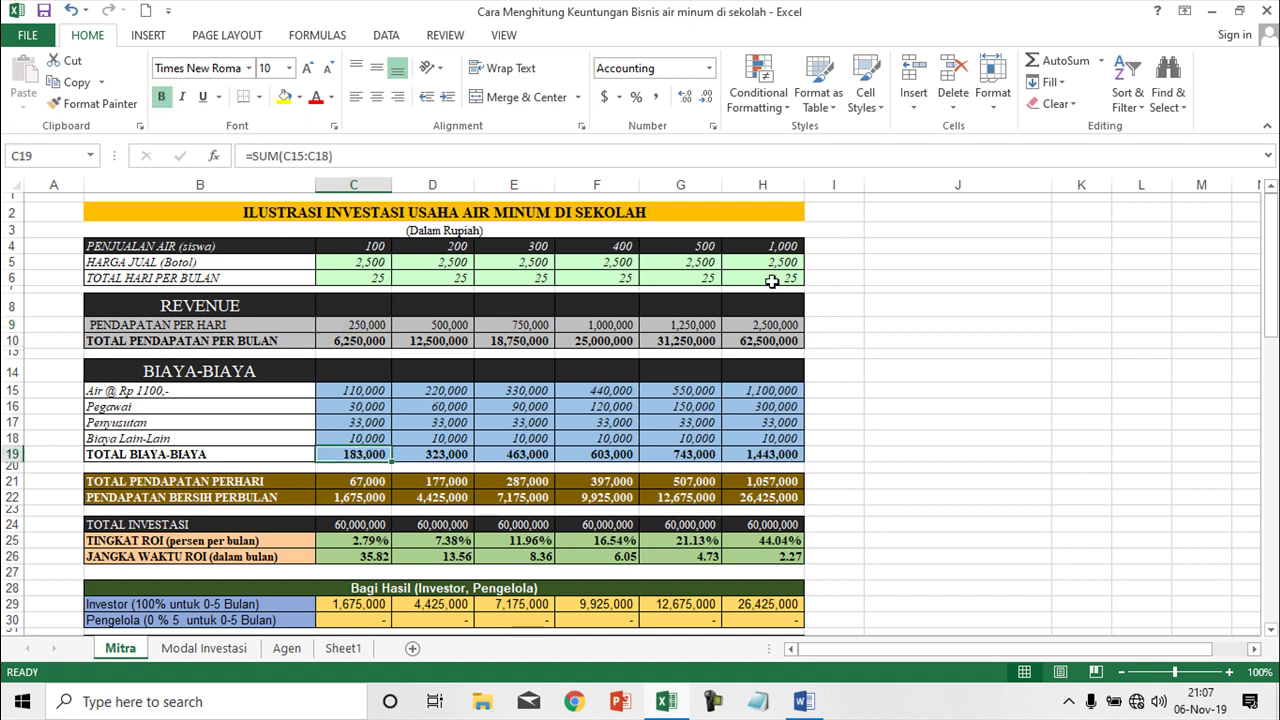
{"action": "left_click", "coordinate": [780, 325]}
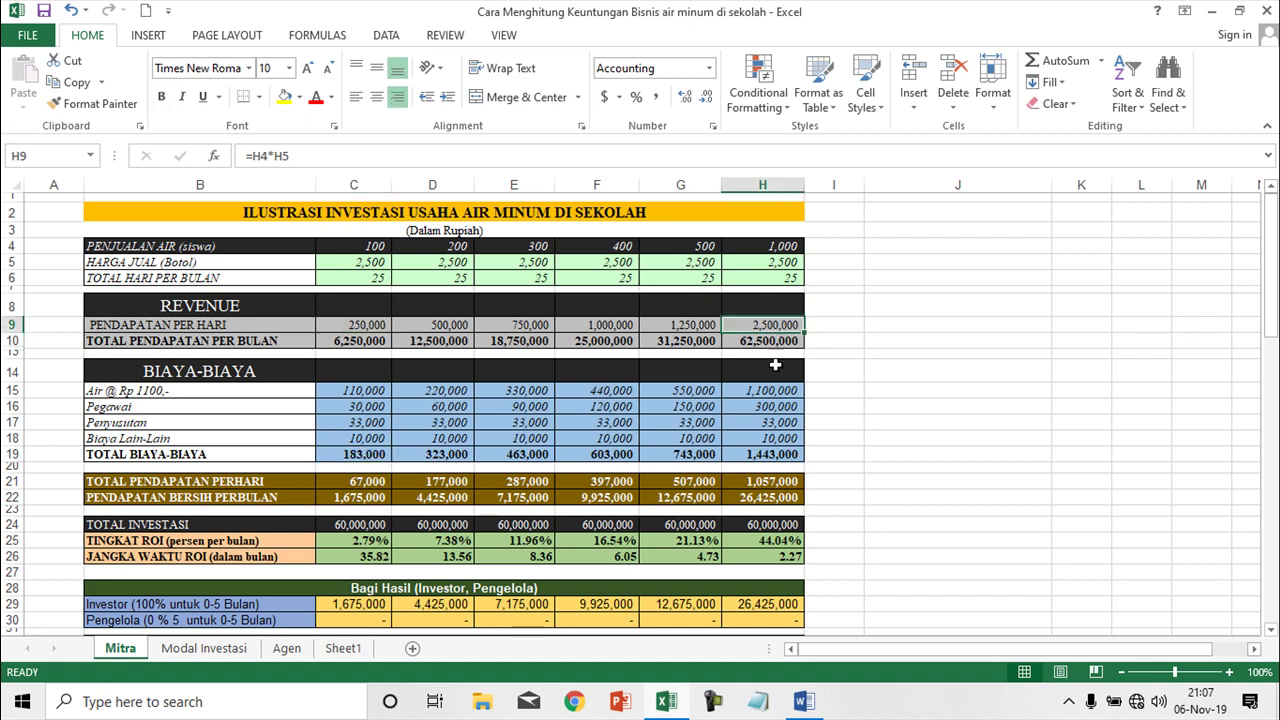
{"action": "left_click", "coordinate": [770, 455]}
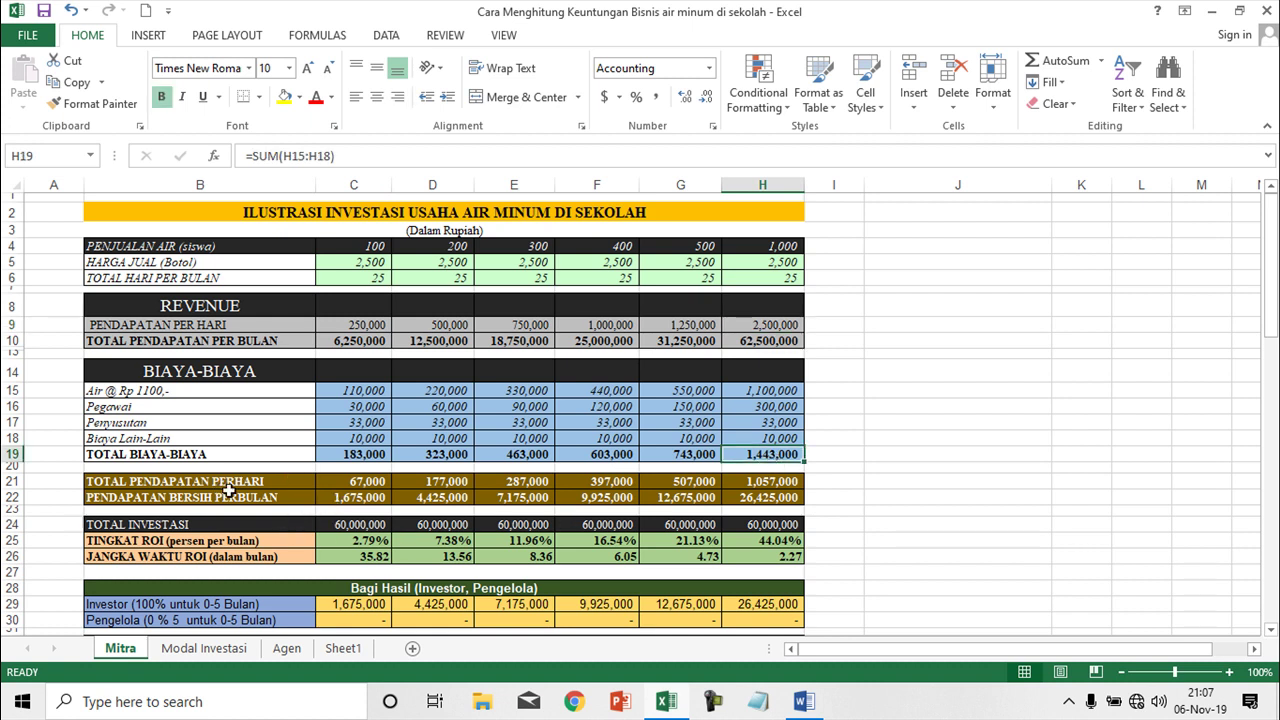
Inspect the TOTAL PENDAPATAN PERHARI formulas in C21, D21 and E21
{"action": "left_click", "coordinate": [369, 483]}
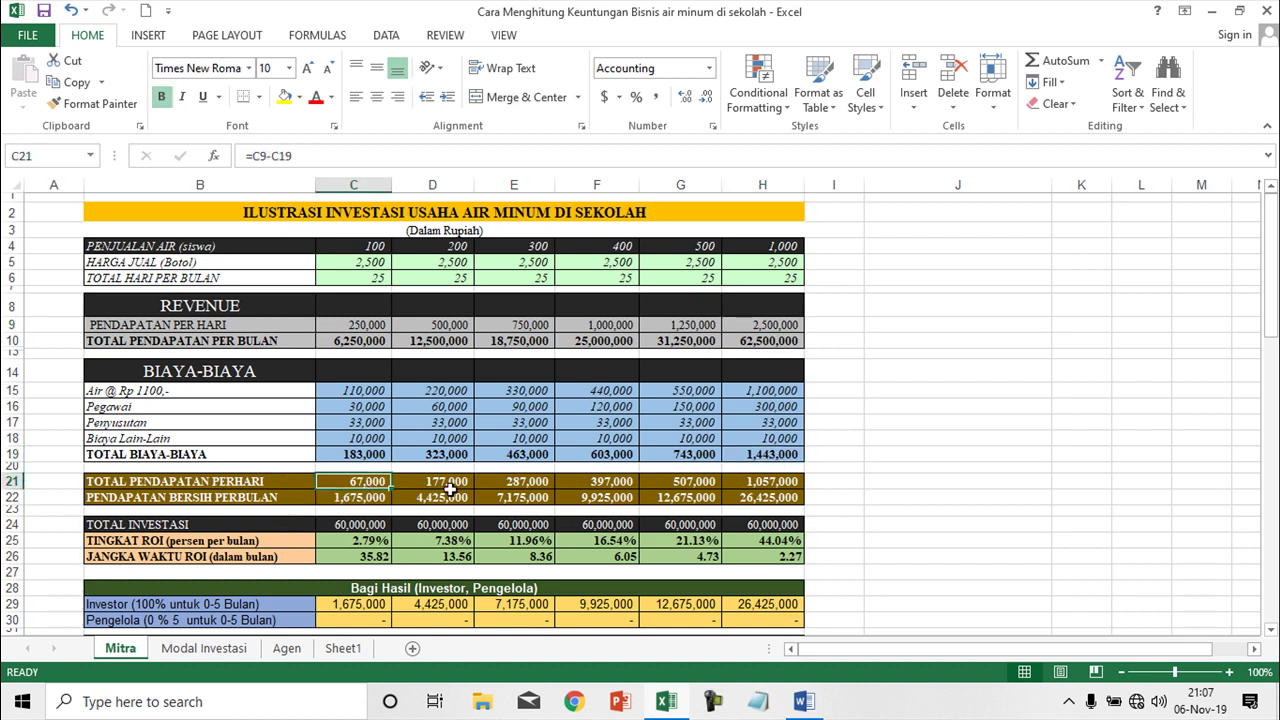
{"action": "left_click", "coordinate": [452, 497]}
{"action": "left_click", "coordinate": [450, 481]}
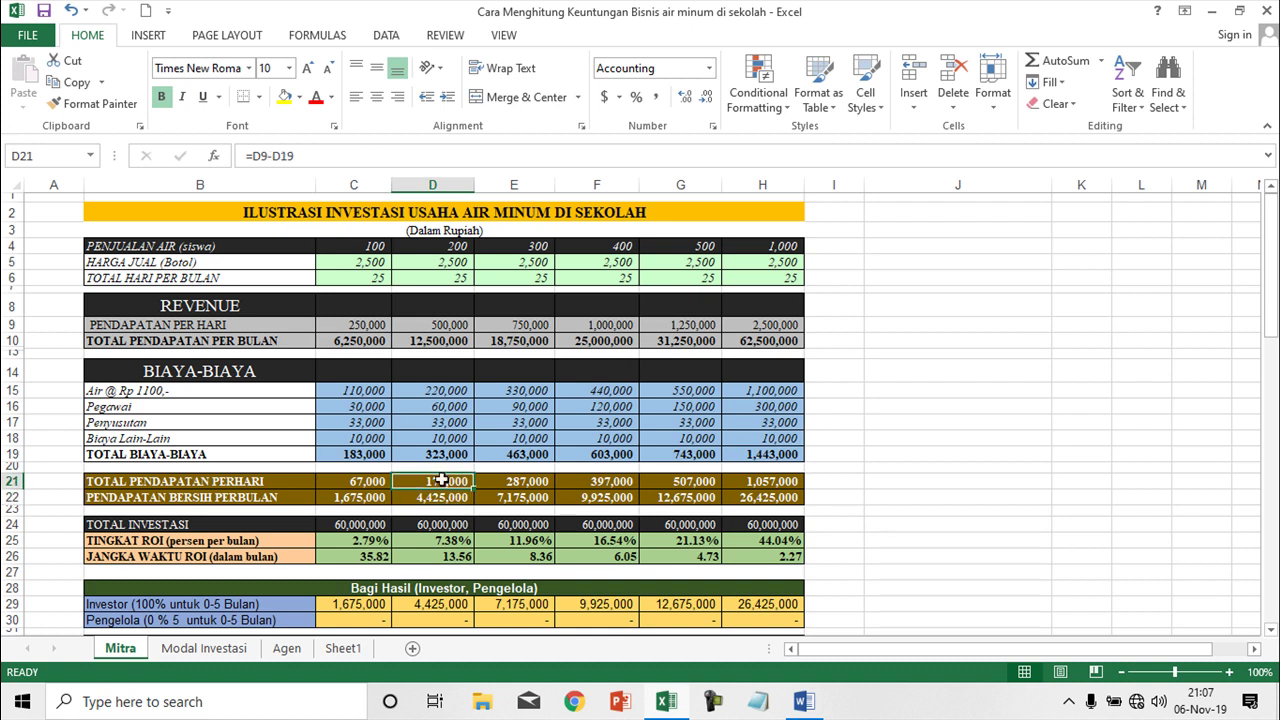
{"action": "left_click", "coordinate": [540, 482]}
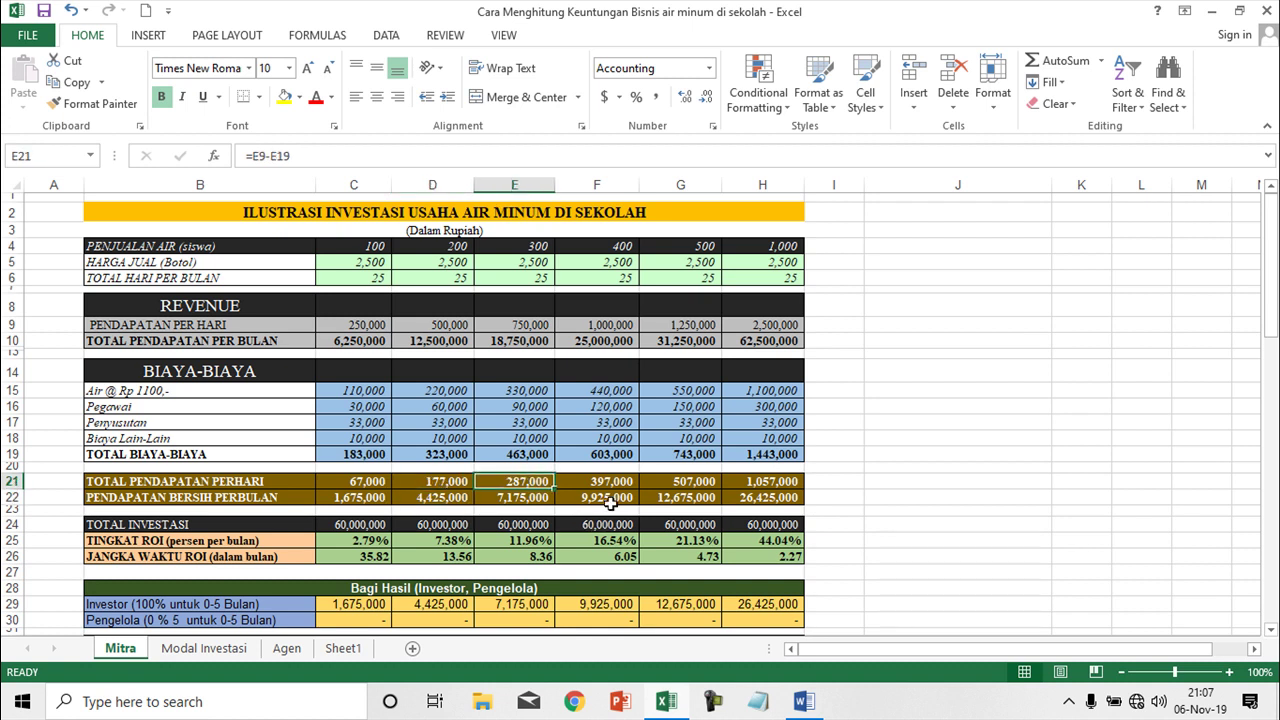
Trace the monthly net income formula in C22 back to the daily income in C21 and the days in C6
{"action": "scroll", "coordinate": [472, 492], "scroll_direction": "down", "scroll_amount": 1}
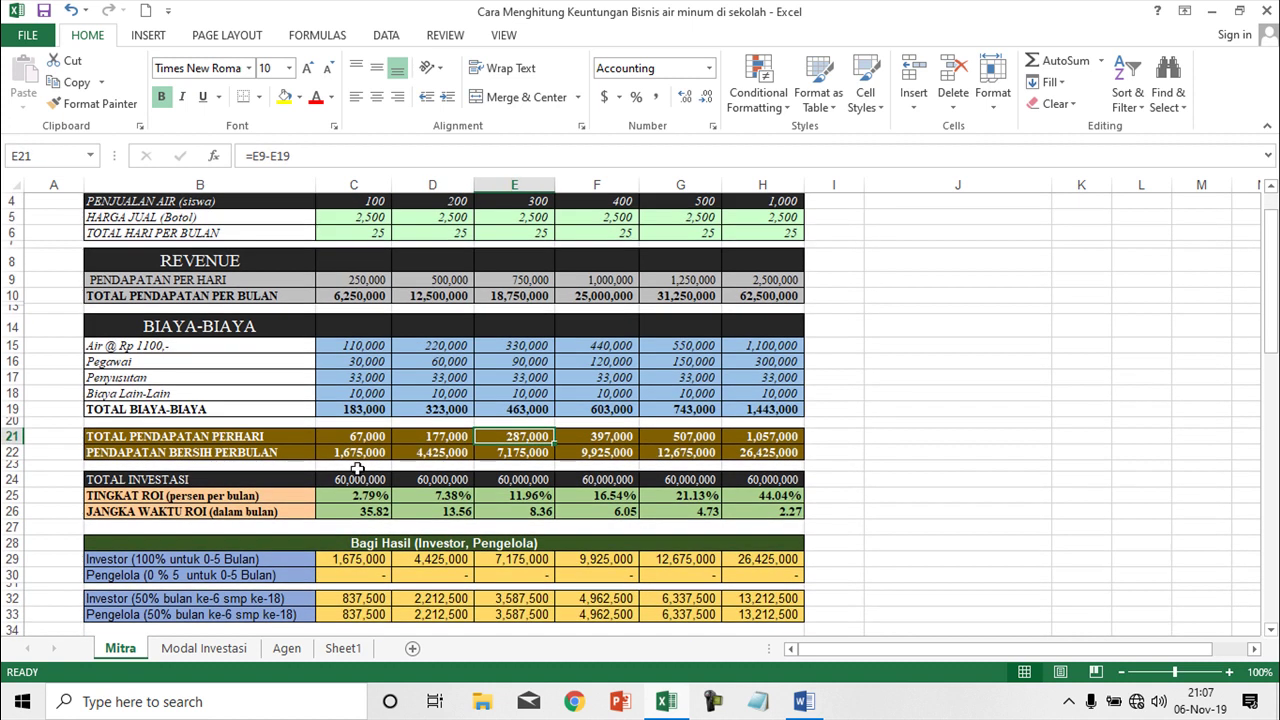
{"action": "left_click", "coordinate": [211, 459]}
{"action": "left_click", "coordinate": [358, 455]}
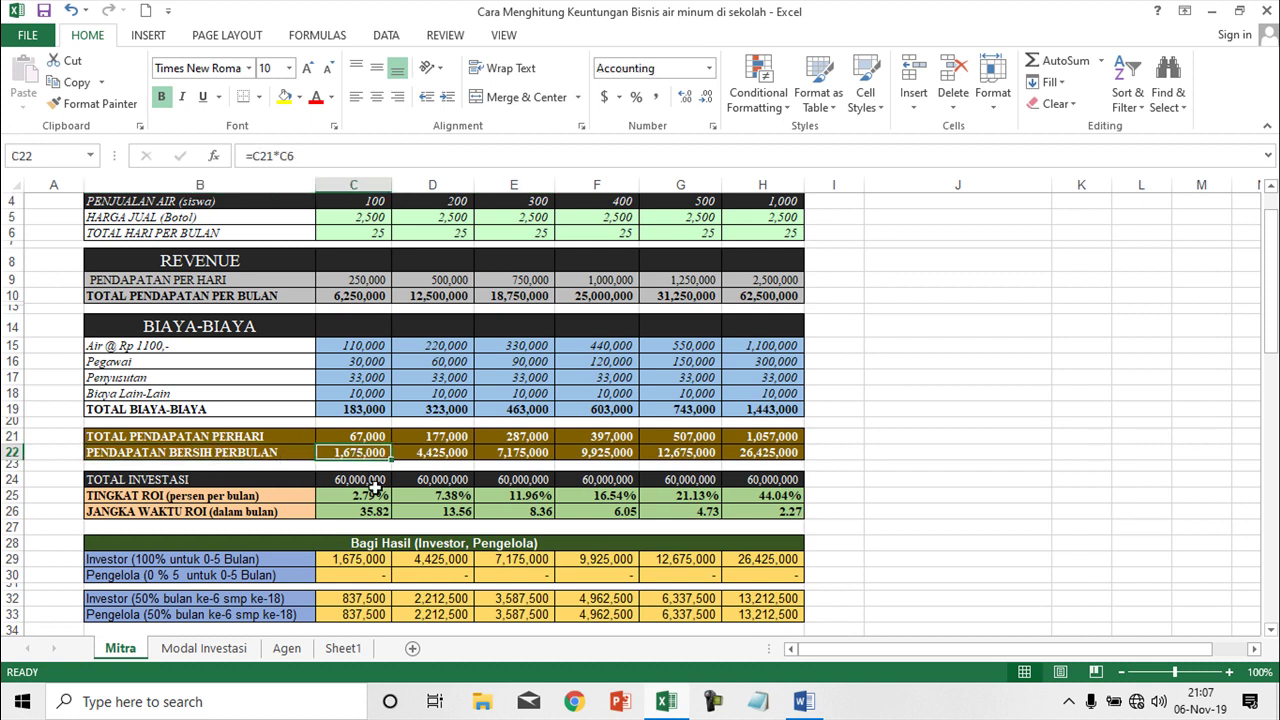
{"action": "left_click", "coordinate": [371, 438]}
{"action": "scroll", "coordinate": [371, 430], "scroll_direction": "up", "scroll_amount": 1}
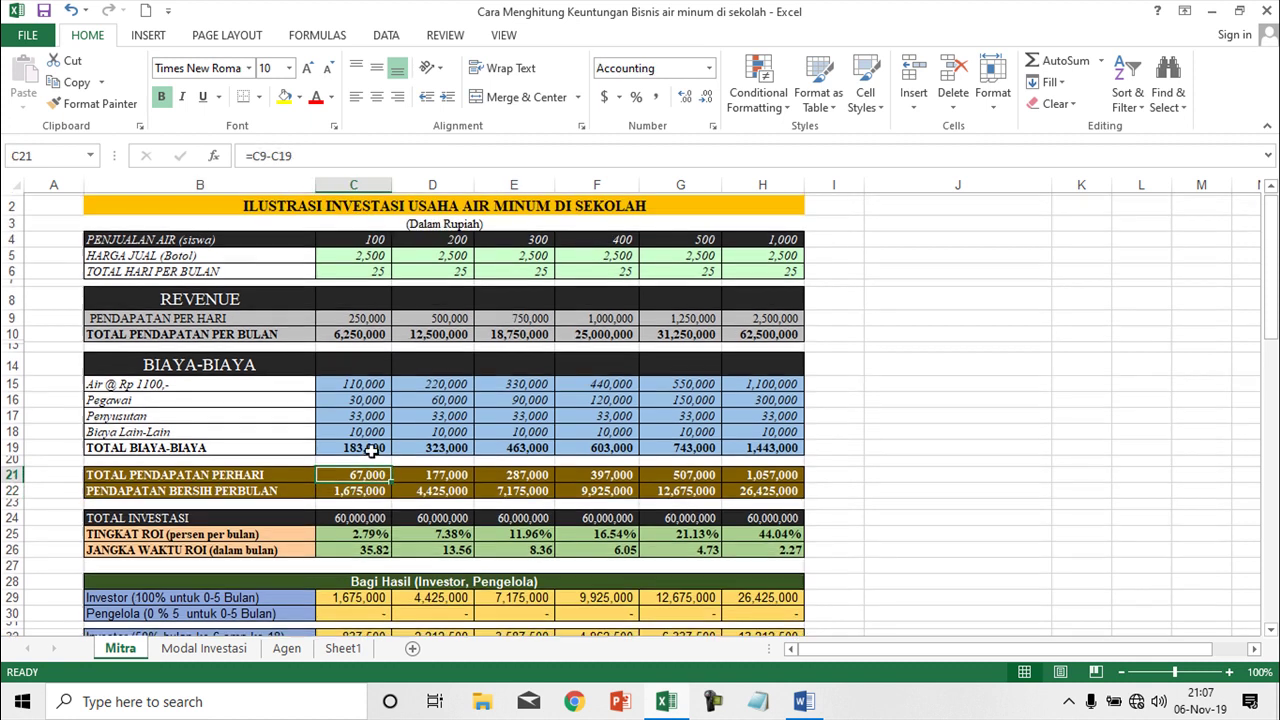
{"action": "left_click", "coordinate": [377, 278]}
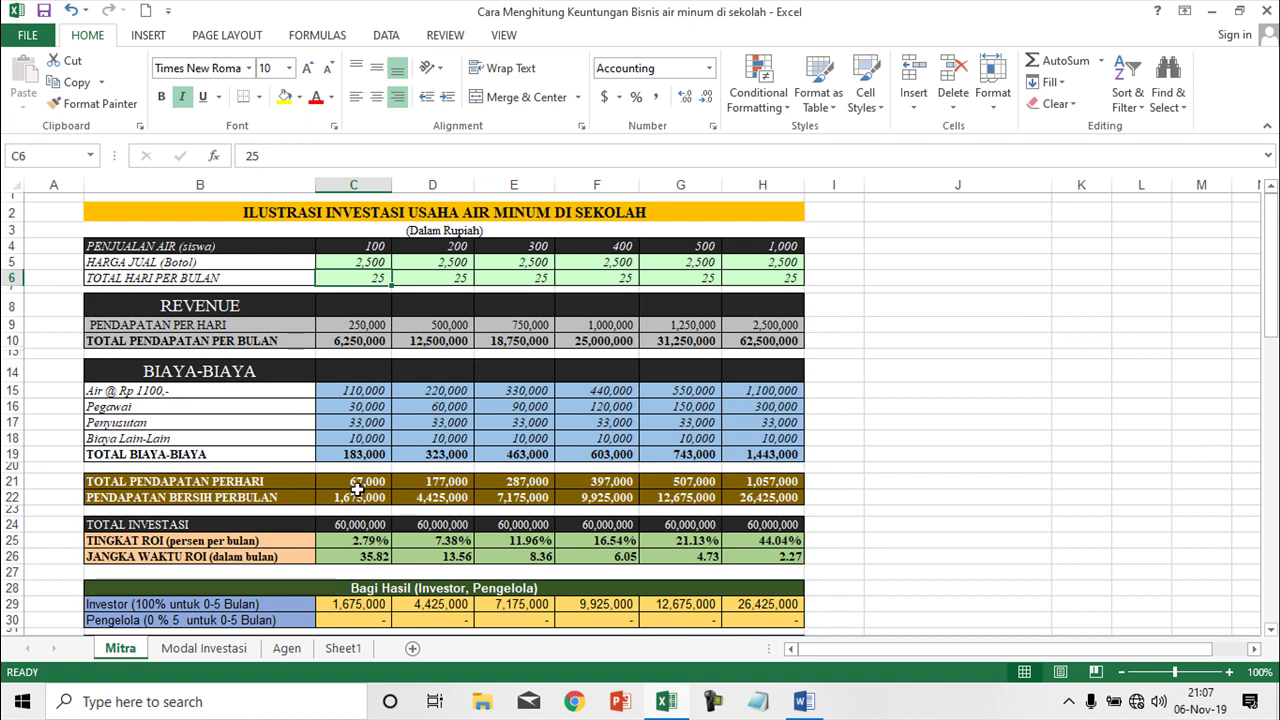
{"action": "left_click", "coordinate": [362, 498]}
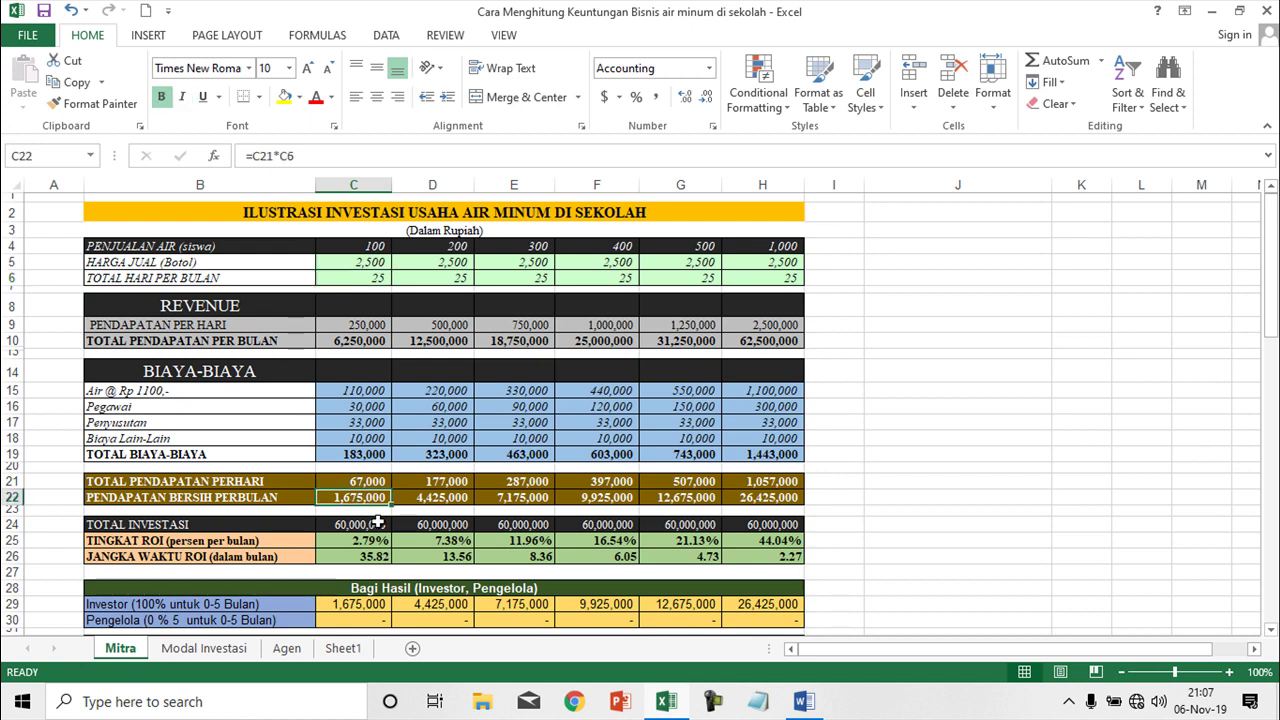
Inspect the PENDAPATAN BERSIH PERBULAN formulas across the remaining scenarios from D22 to H22
{"action": "left_click", "coordinate": [460, 498]}
{"action": "left_click", "coordinate": [515, 500]}
{"action": "left_click", "coordinate": [608, 500]}
{"action": "left_click", "coordinate": [672, 500]}
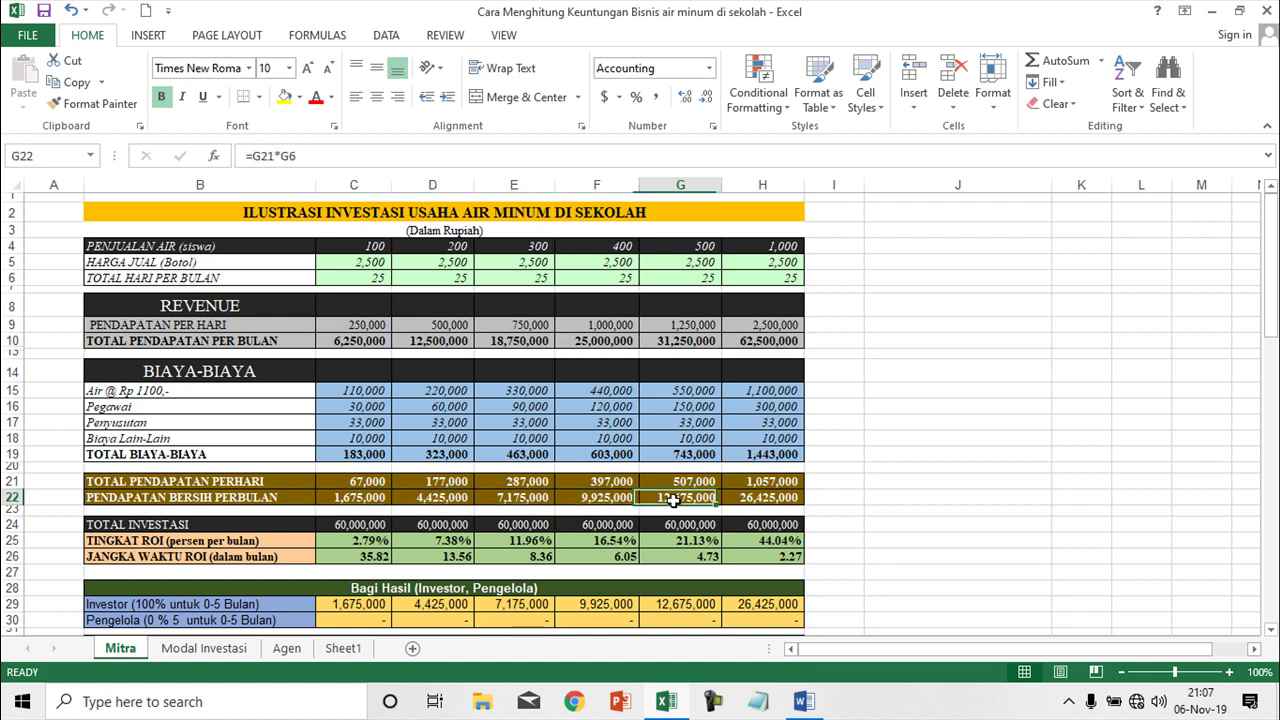
{"action": "left_click", "coordinate": [777, 501]}
Compare the TOTAL INVESTASI row with the capital items on the Modal Investasi sheet, and return to the Mitra sheet
{"action": "scroll", "coordinate": [560, 510], "scroll_direction": "down", "scroll_amount": 1}
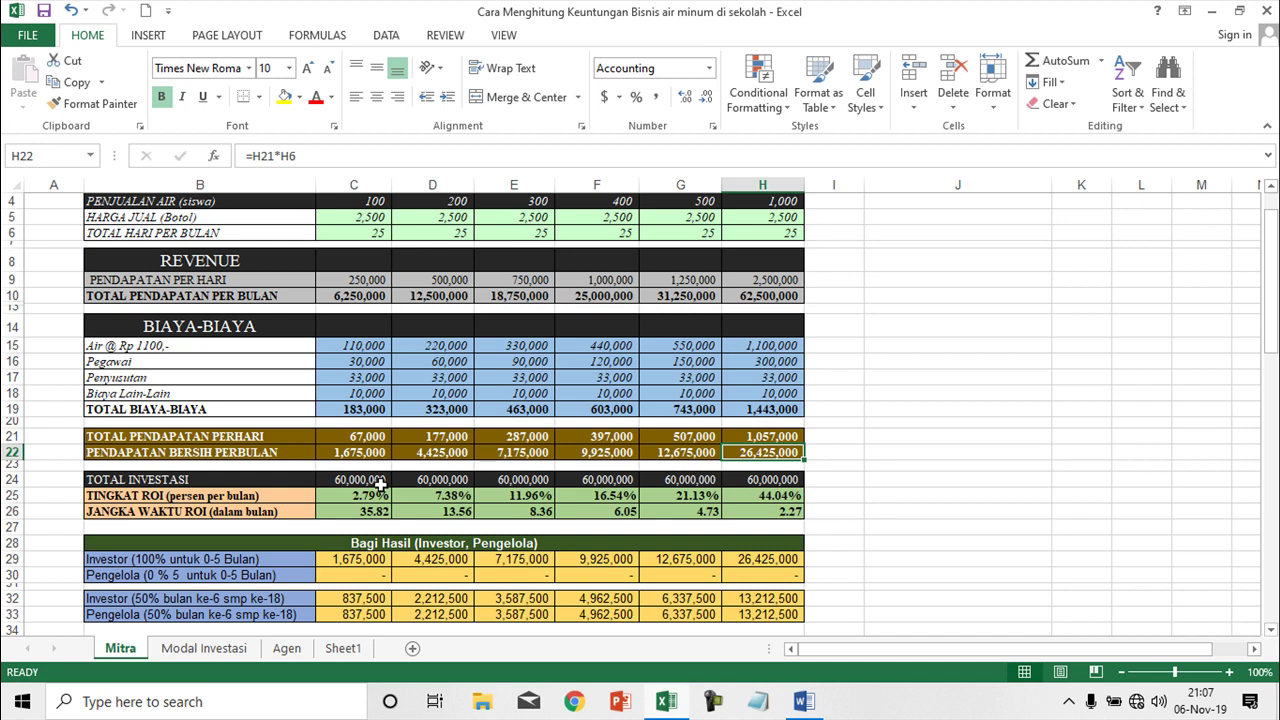
{"action": "left_click", "coordinate": [204, 648]}
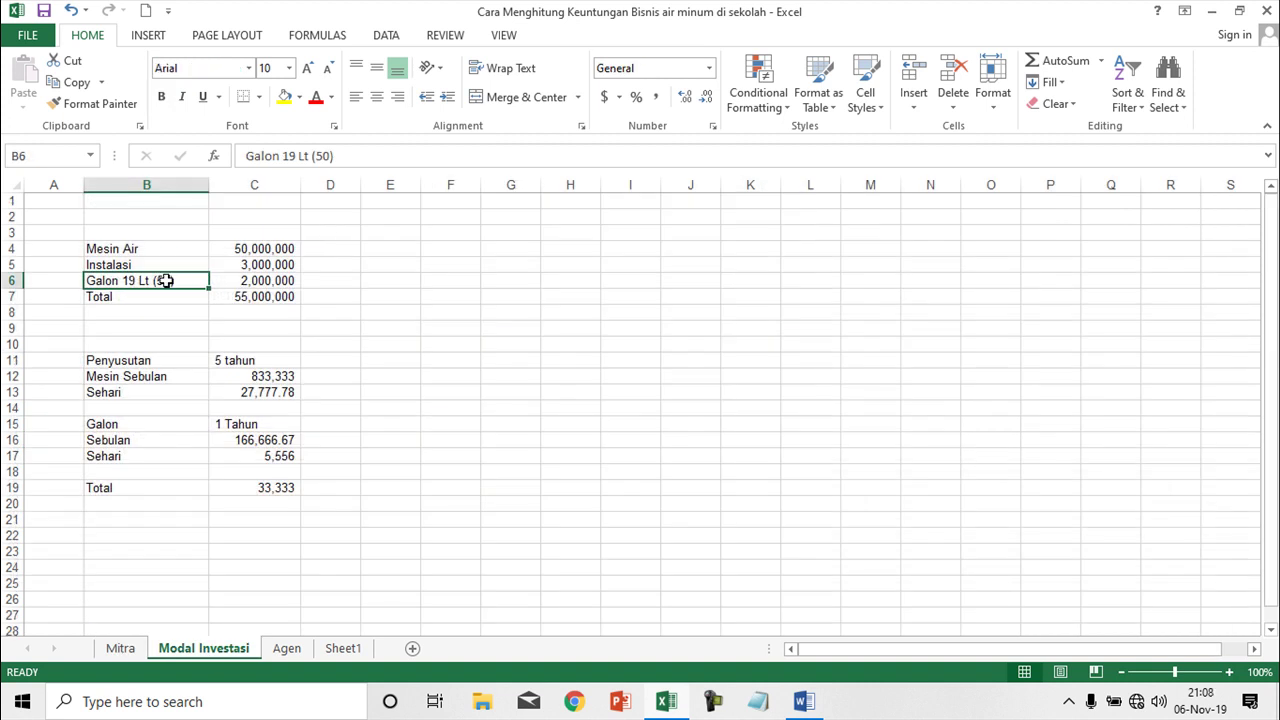
{"action": "left_click", "coordinate": [121, 648]}
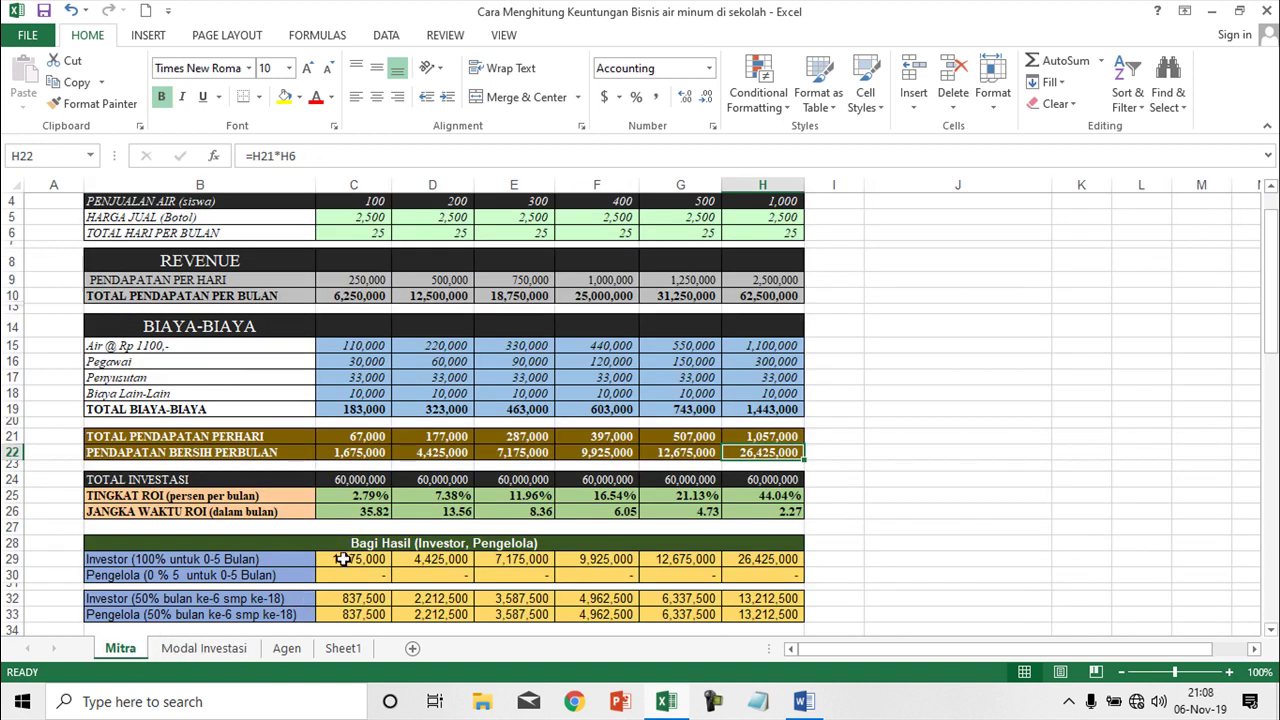
{"action": "scroll", "coordinate": [366, 504], "scroll_direction": "down", "scroll_amount": 1}
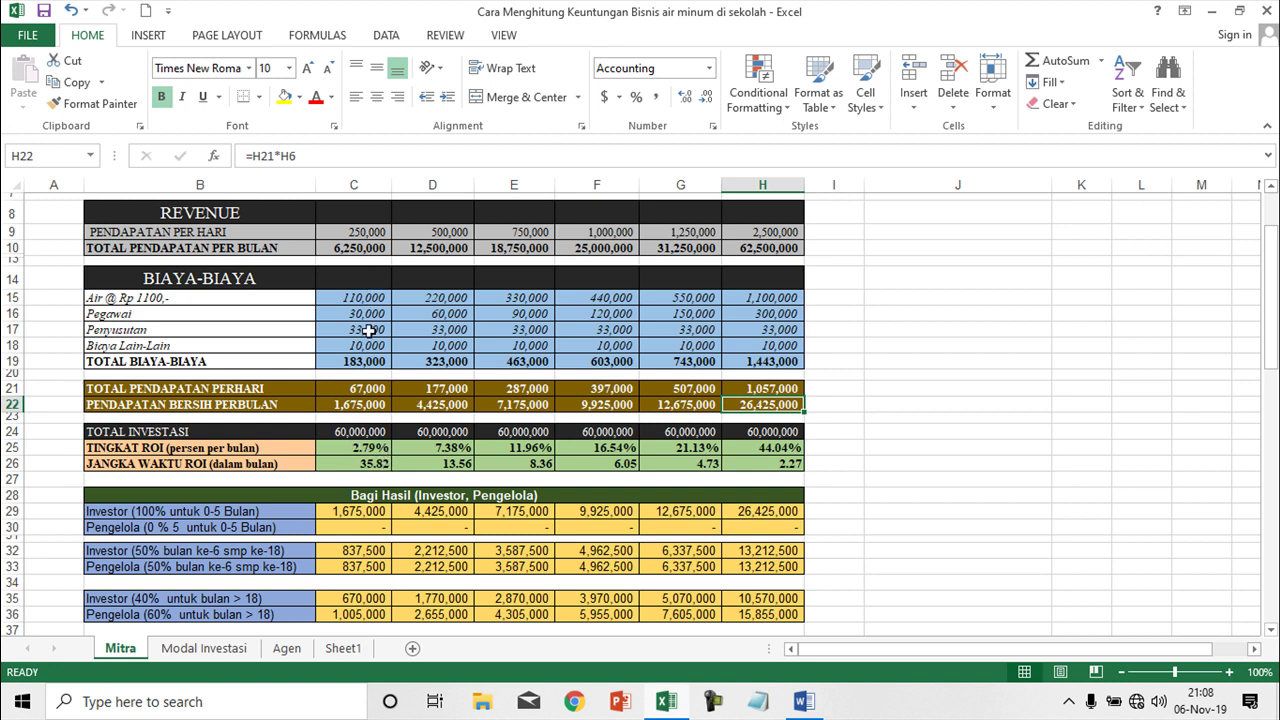
Check the 100-student scenario in C4 against its ROI rate and payback period in rows 25 and 26
{"action": "scroll", "coordinate": [374, 370], "scroll_direction": "up", "scroll_amount": 2}
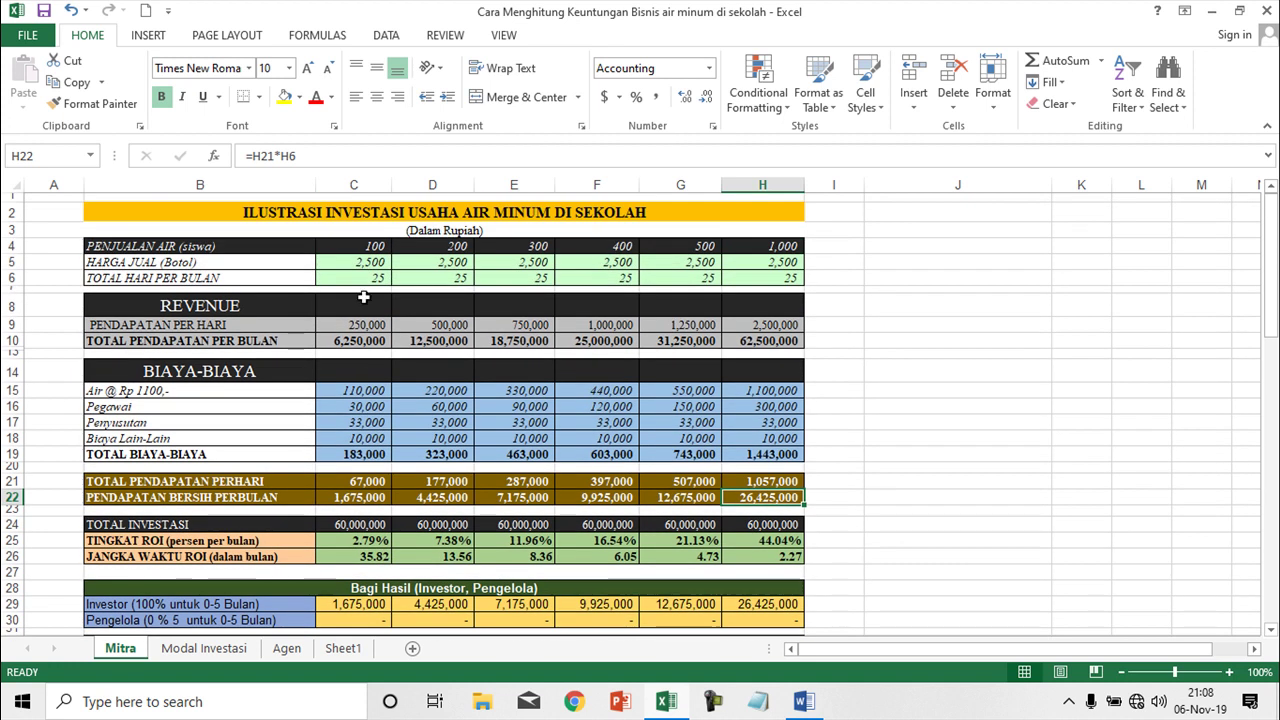
{"action": "left_click", "coordinate": [367, 246]}
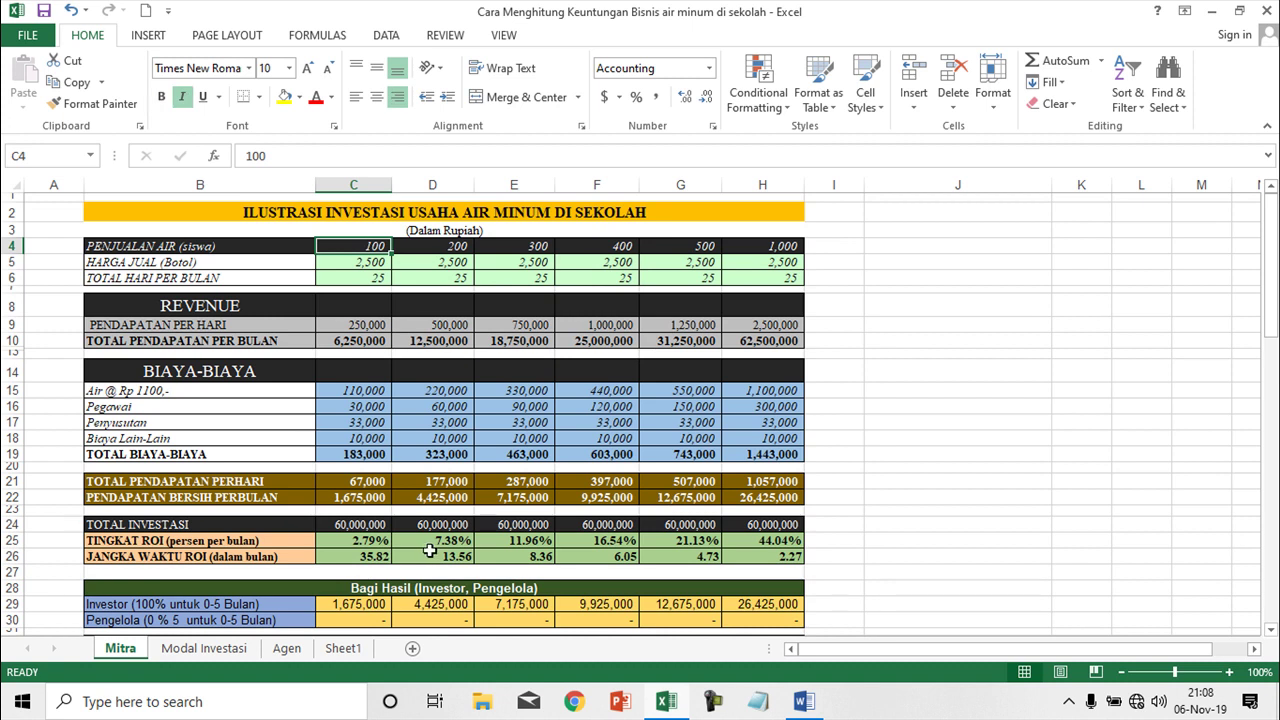
{"action": "scroll", "coordinate": [424, 540], "scroll_direction": "down", "scroll_amount": 1}
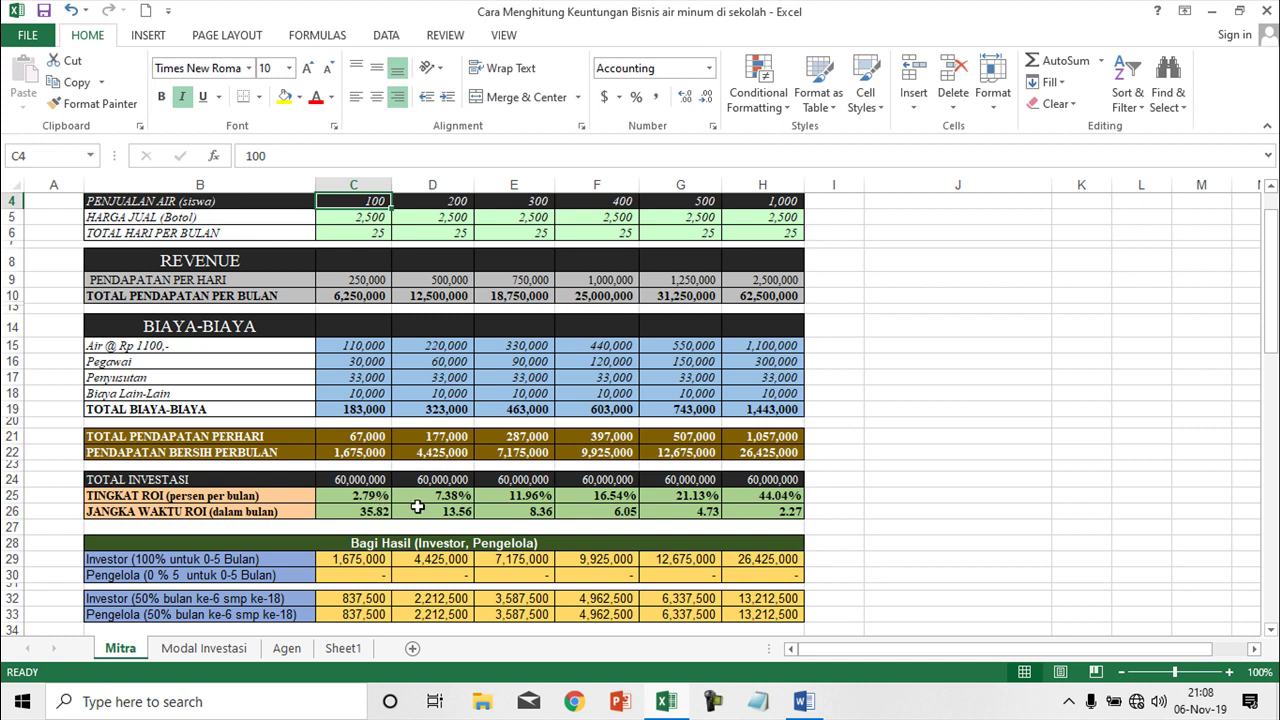
Compare the 500-student scenario in G4 with the ROI rates and payback periods in rows 25 and 26
{"action": "scroll", "coordinate": [417, 508], "scroll_direction": "up", "scroll_amount": 1}
{"action": "left_click", "coordinate": [706, 246]}
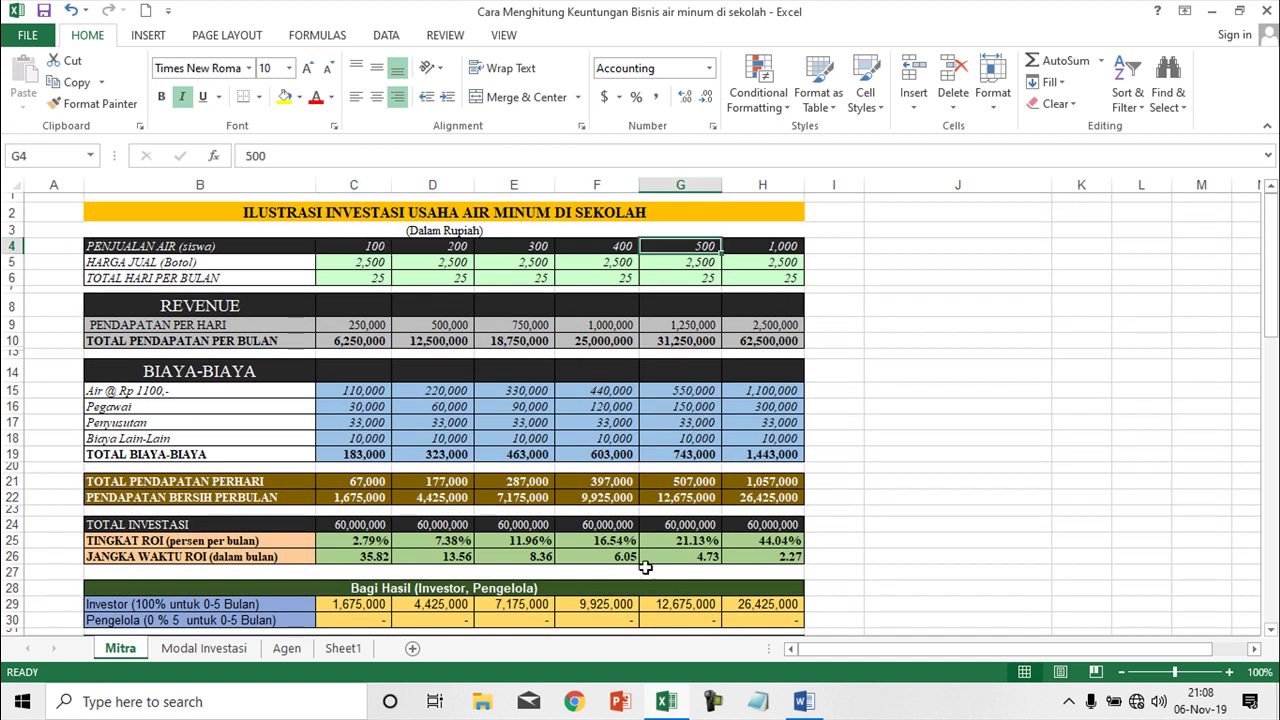
{"action": "scroll", "coordinate": [659, 540], "scroll_direction": "down", "scroll_amount": 1}
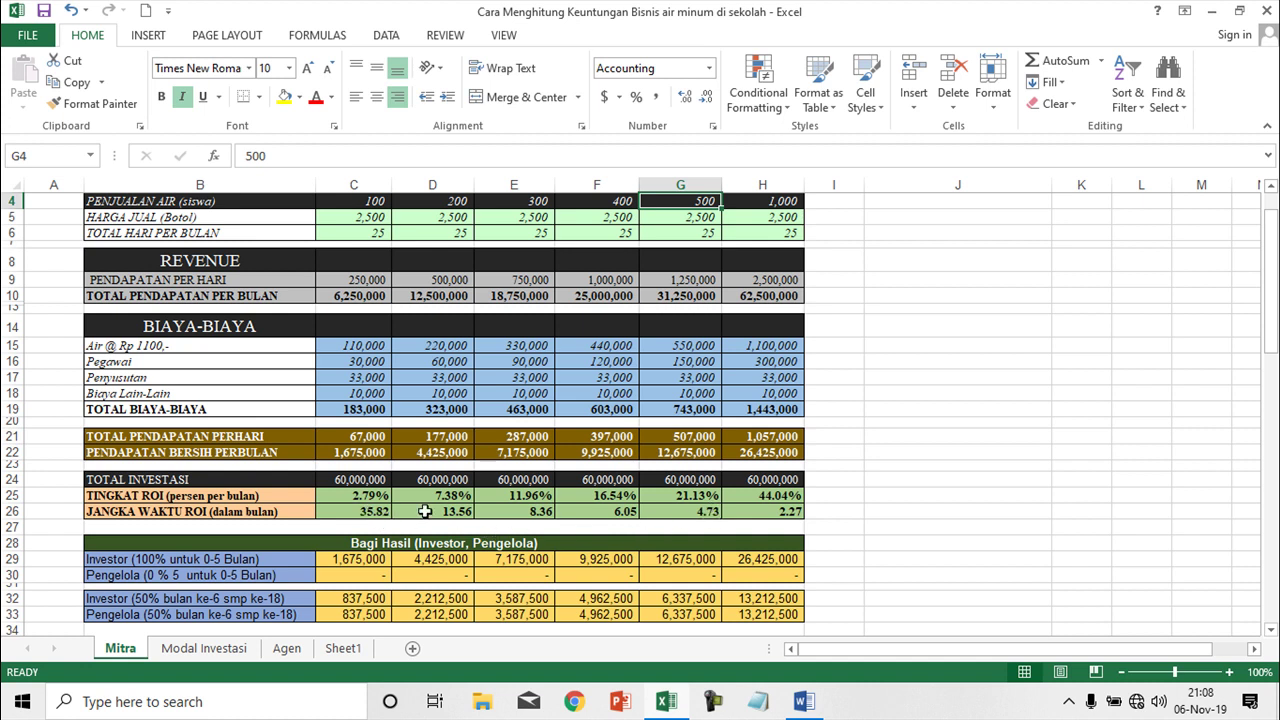
{"action": "scroll", "coordinate": [660, 522], "scroll_direction": "up", "scroll_amount": 1}
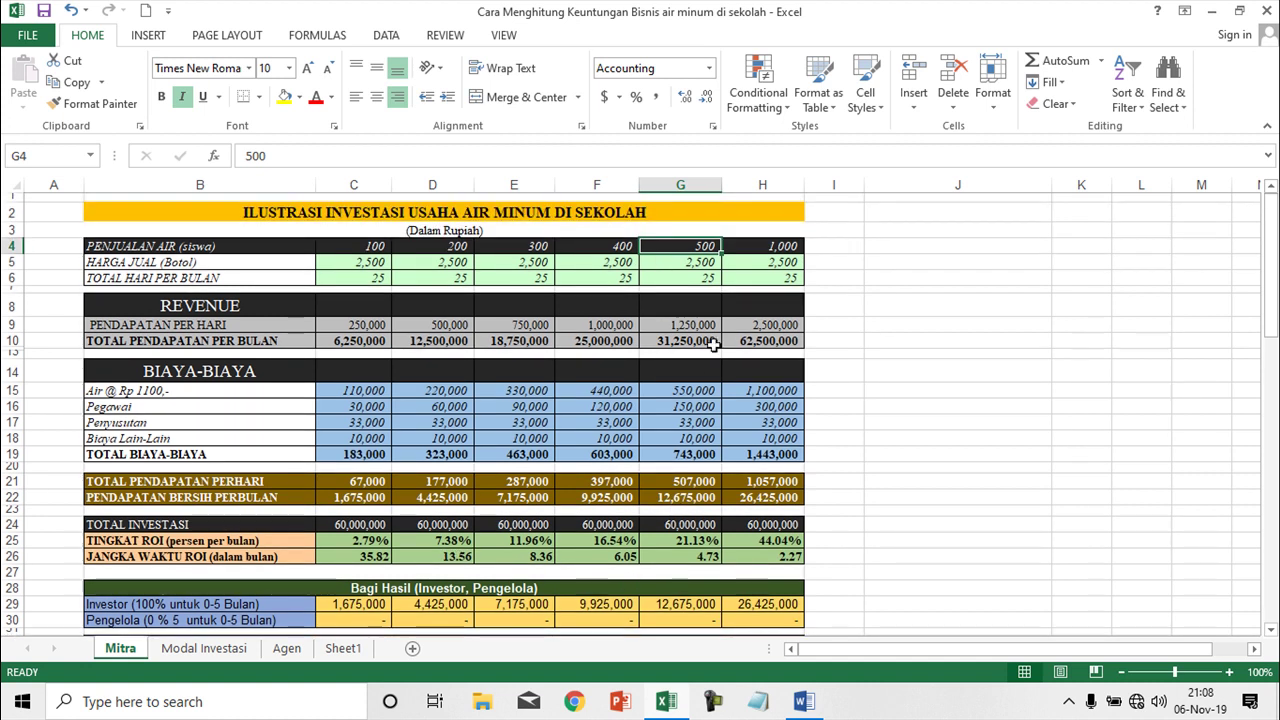
{"action": "scroll", "coordinate": [720, 340], "scroll_direction": "down", "scroll_amount": 2}
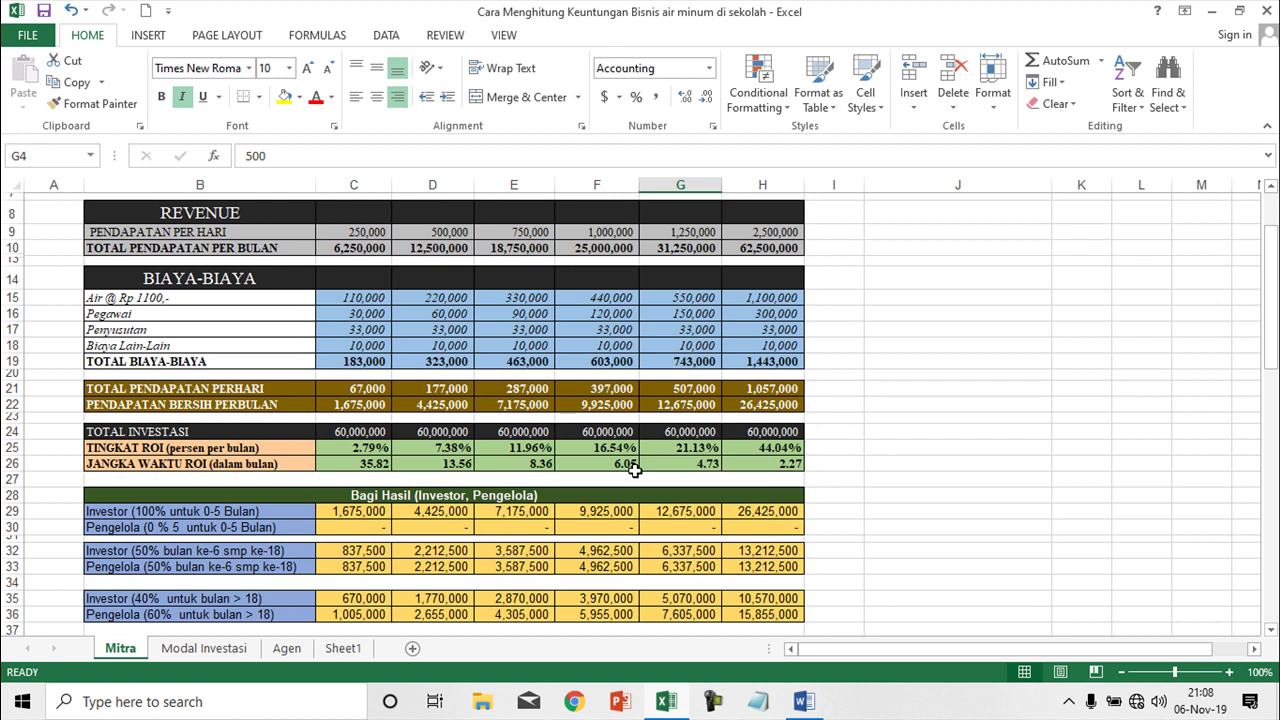
{"action": "scroll", "coordinate": [682, 503], "scroll_direction": "up", "scroll_amount": 2}
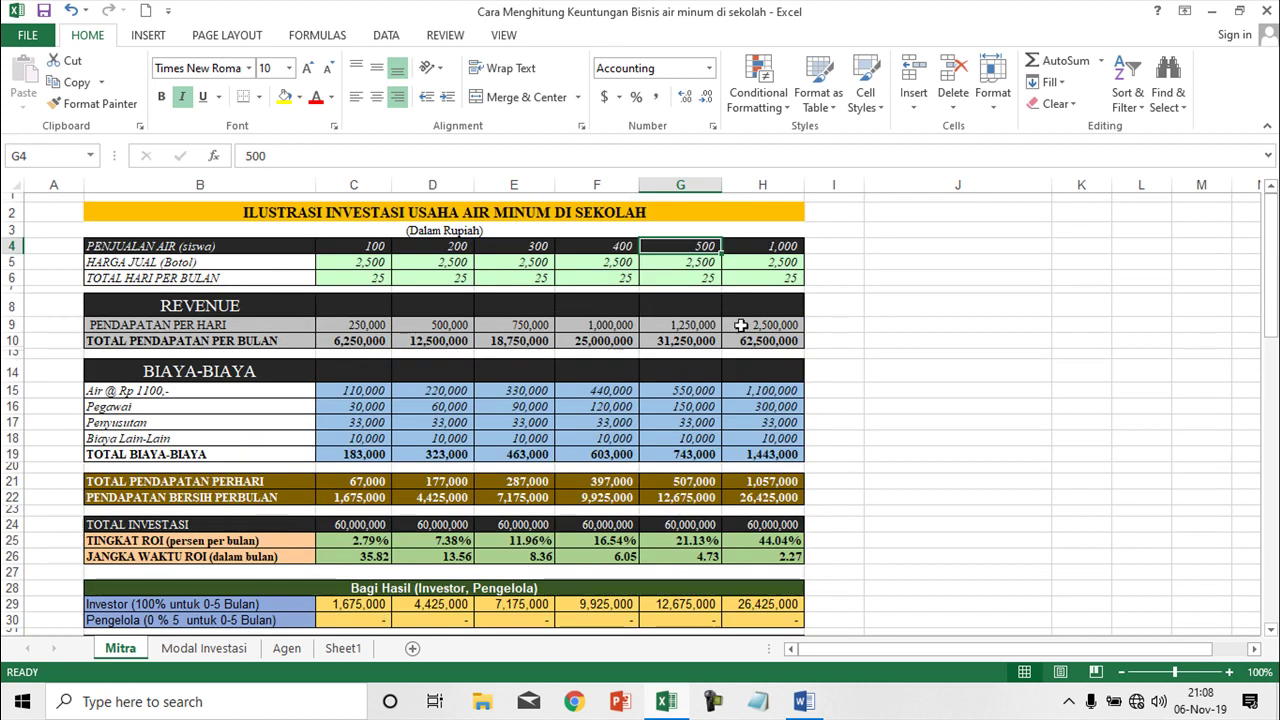
Inspect the payback period formula in H26 for the 1,000-student scenario and review the sections around it
{"action": "left_click", "coordinate": [782, 248]}
{"action": "scroll", "coordinate": [772, 565], "scroll_direction": "down", "scroll_amount": 1}
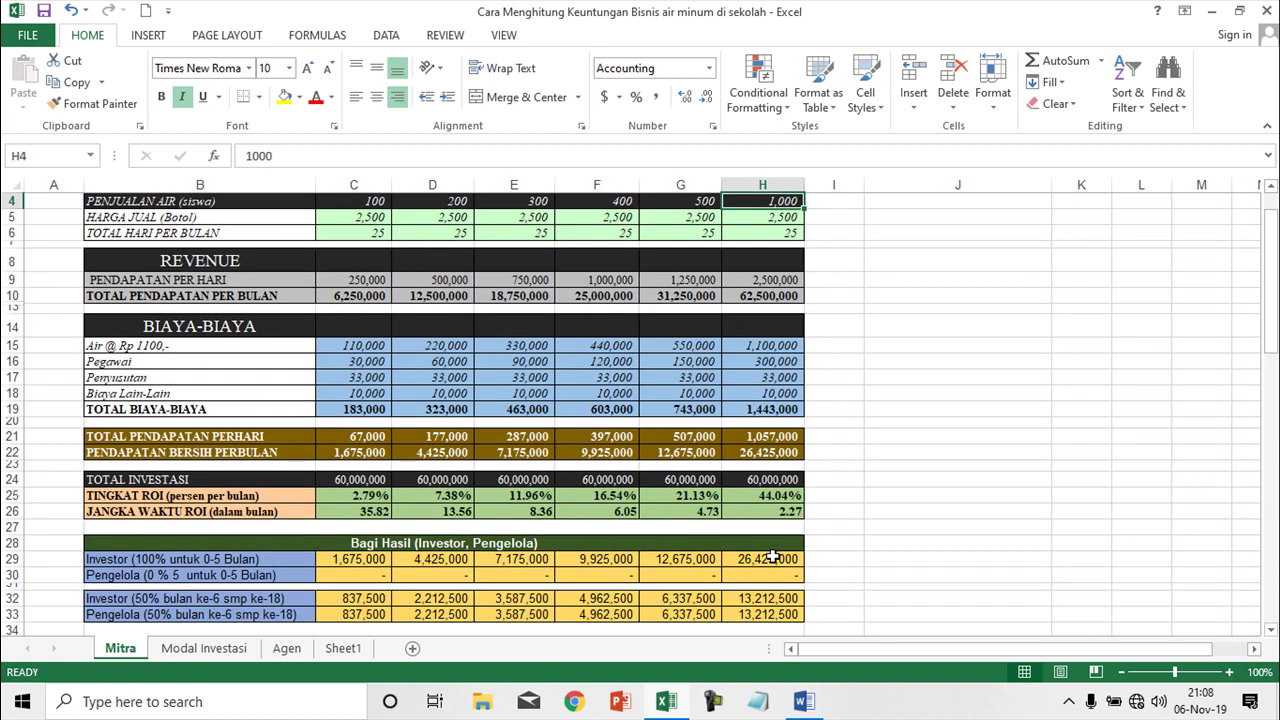
{"action": "left_click", "coordinate": [782, 512]}
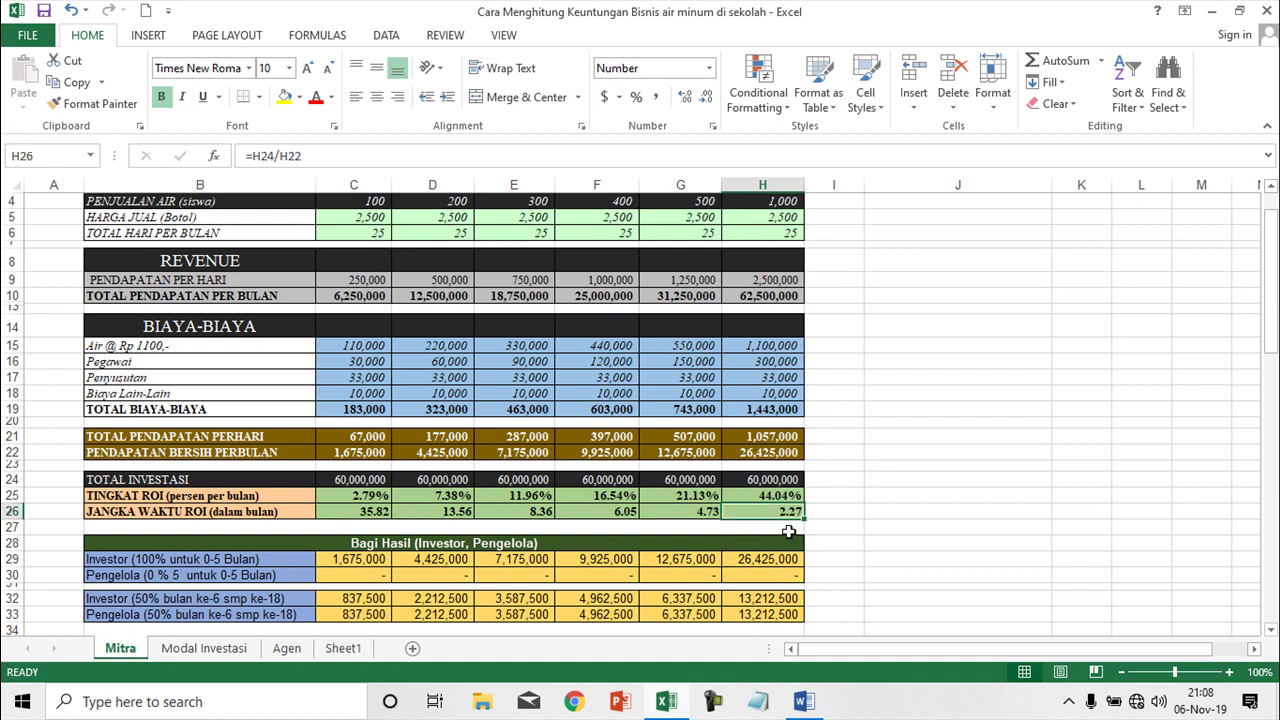
{"action": "scroll", "coordinate": [789, 521], "scroll_direction": "down", "scroll_amount": 2}
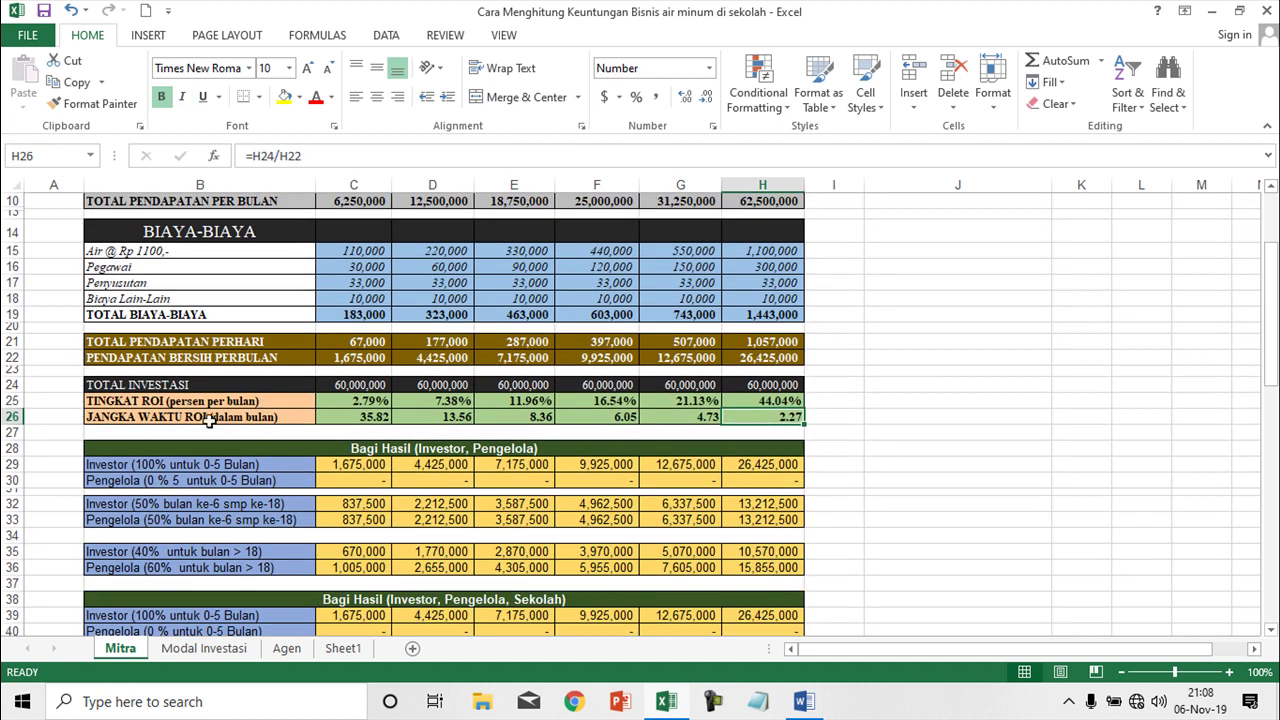
{"action": "scroll", "coordinate": [204, 420], "scroll_direction": "up", "scroll_amount": 3}
{"action": "scroll", "coordinate": [204, 420], "scroll_direction": "down", "scroll_amount": 3}
{"action": "scroll", "coordinate": [812, 494], "scroll_direction": "up", "scroll_amount": 3}
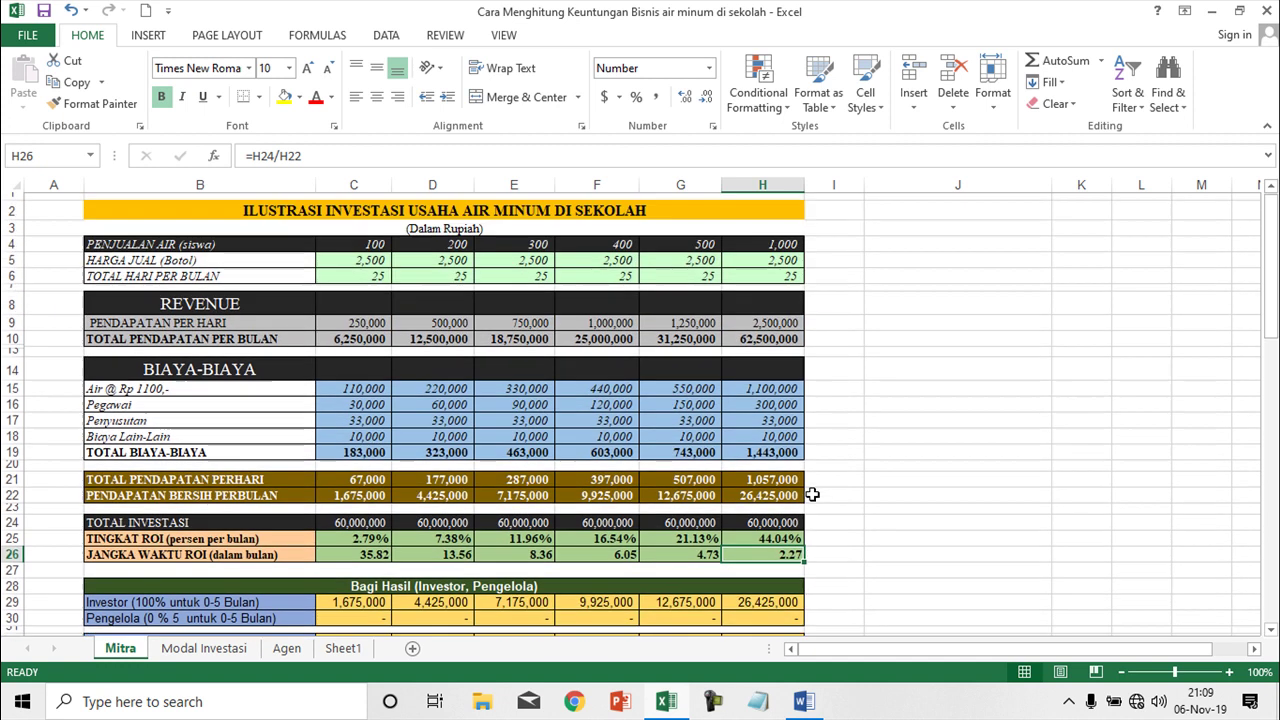
Check the student count in H4 and the bottle selling prices in H5 and C5 against the ROI results
{"action": "left_click", "coordinate": [777, 247]}
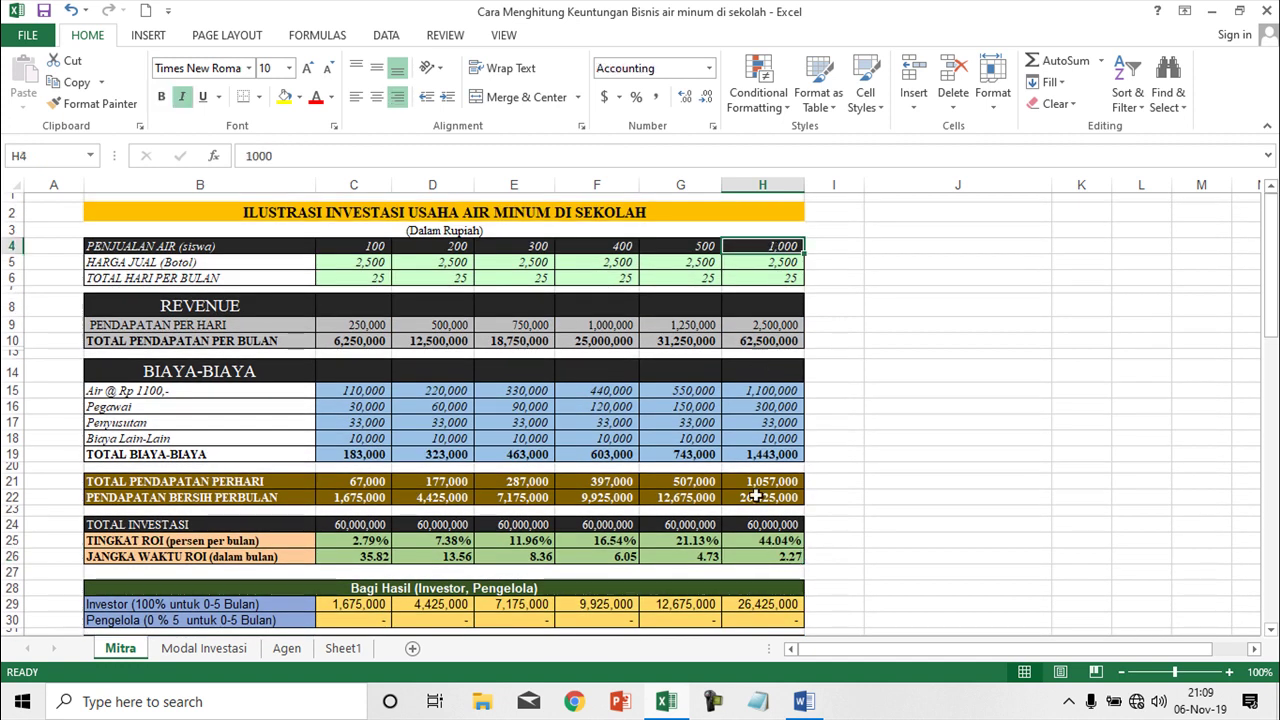
{"action": "scroll", "coordinate": [755, 566], "scroll_direction": "down", "scroll_amount": 2}
{"action": "scroll", "coordinate": [781, 279], "scroll_direction": "up", "scroll_amount": 2}
{"action": "left_click", "coordinate": [779, 265]}
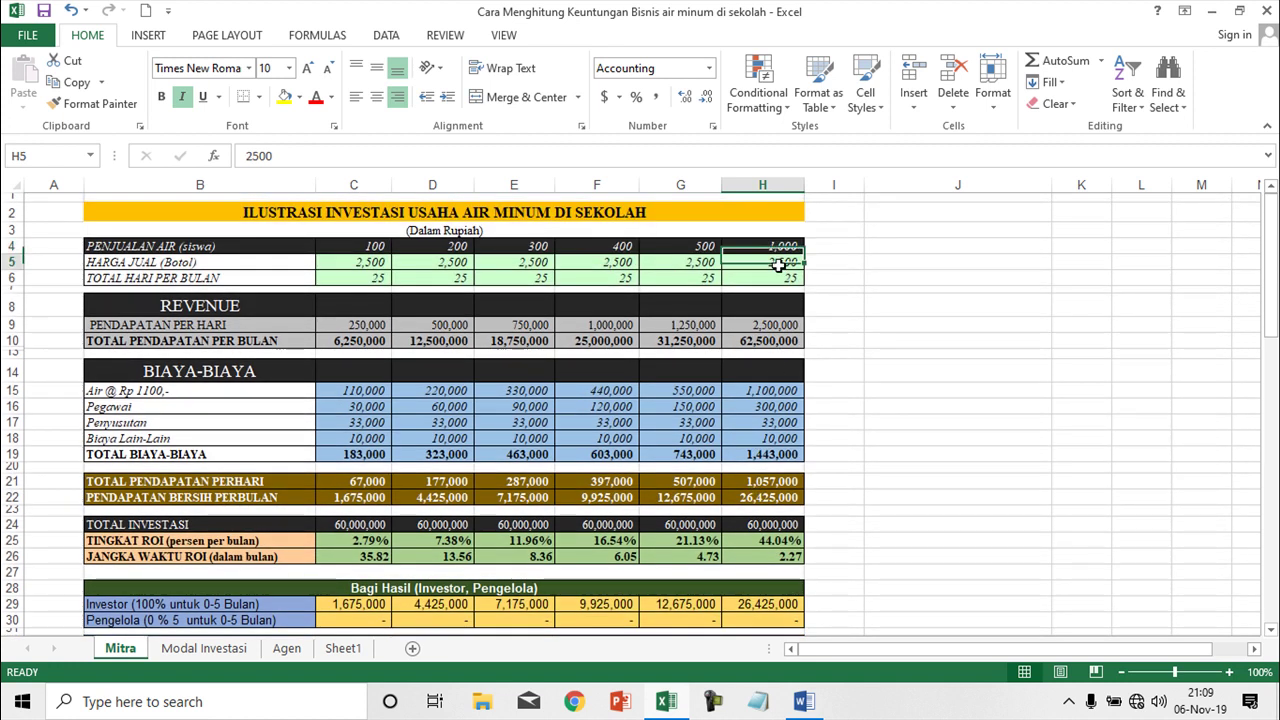
{"action": "left_click", "coordinate": [372, 264]}
Examine the Bagi Hasil profit-sharing rows for Investor and Pengelola in rows 28 to 36
{"action": "scroll", "coordinate": [664, 461], "scroll_direction": "down", "scroll_amount": 2}
{"action": "scroll", "coordinate": [664, 461], "scroll_direction": "down", "scroll_amount": 1}
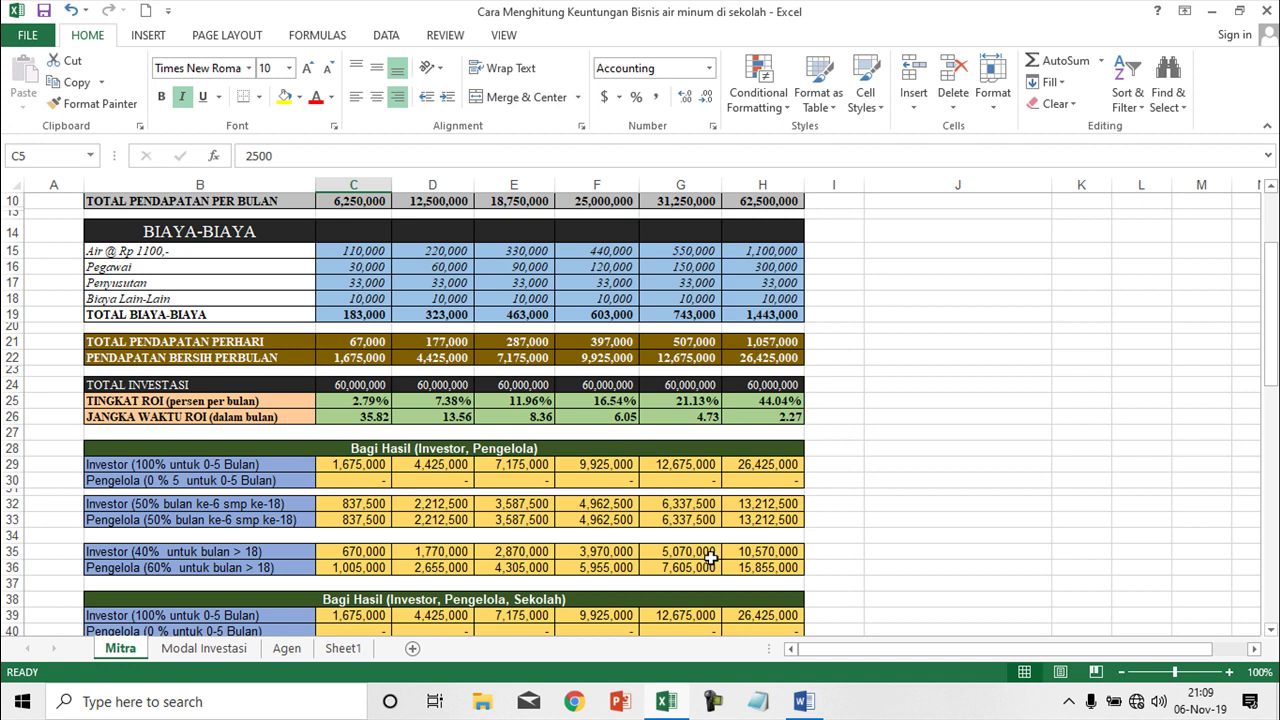
{"action": "scroll", "coordinate": [512, 495], "scroll_direction": "down", "scroll_amount": 1}
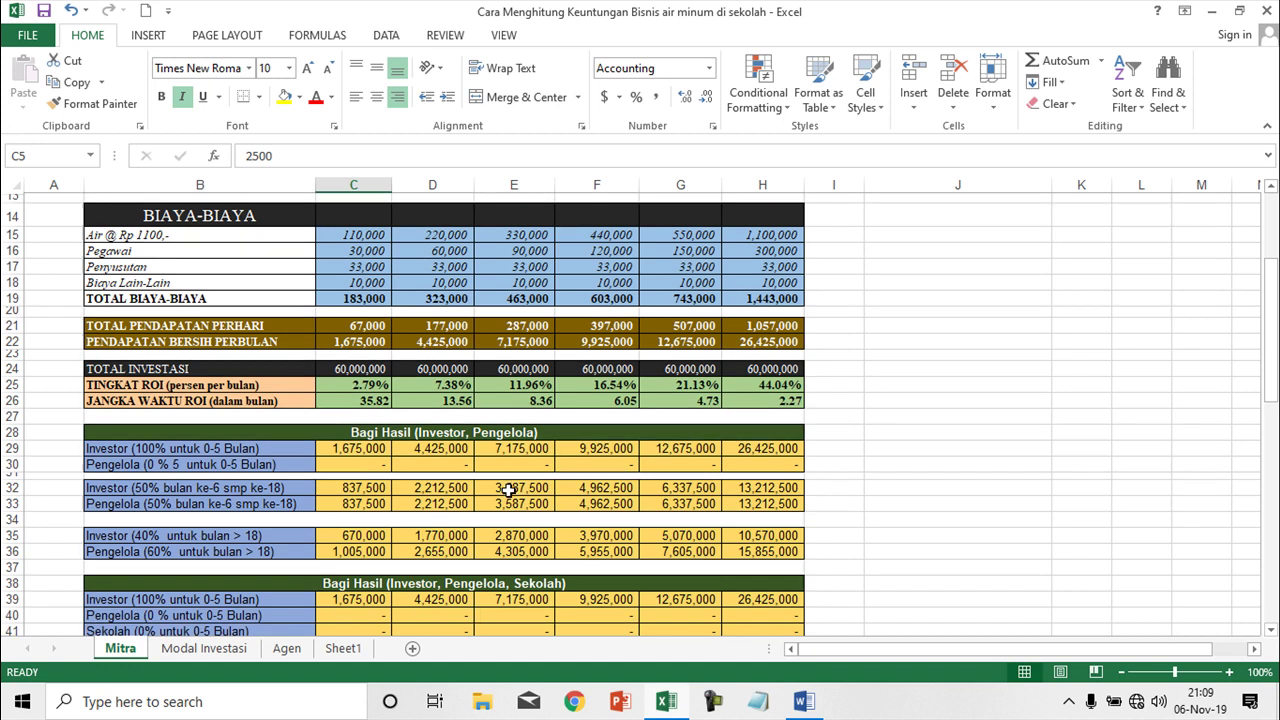
Correct the label in B30 to "Pengelola (0 % untuk 0-5 Bulan)" by removing the stray 5
{"action": "left_click", "coordinate": [113, 467]}
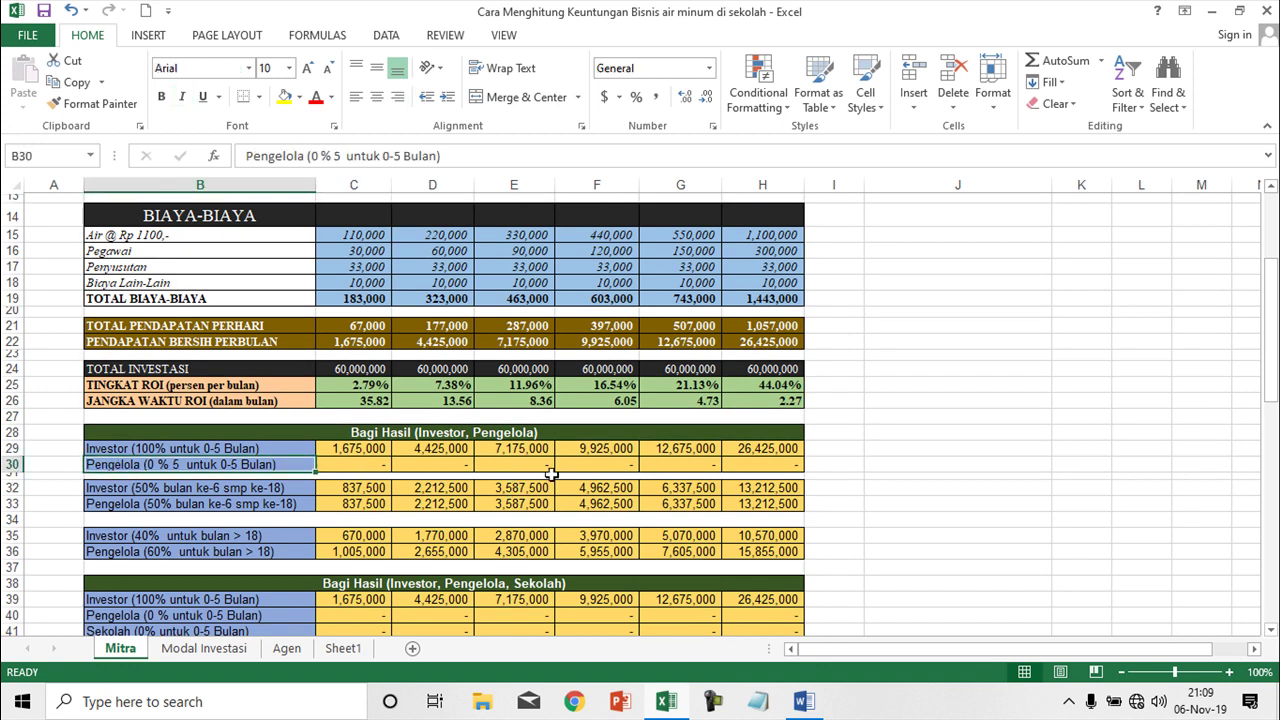
{"action": "left_click", "coordinate": [348, 156]}
{"action": "key", "text": "BackSpace"}
{"action": "key", "text": "BackSpace"}
{"action": "key", "text": "BackSpace"}
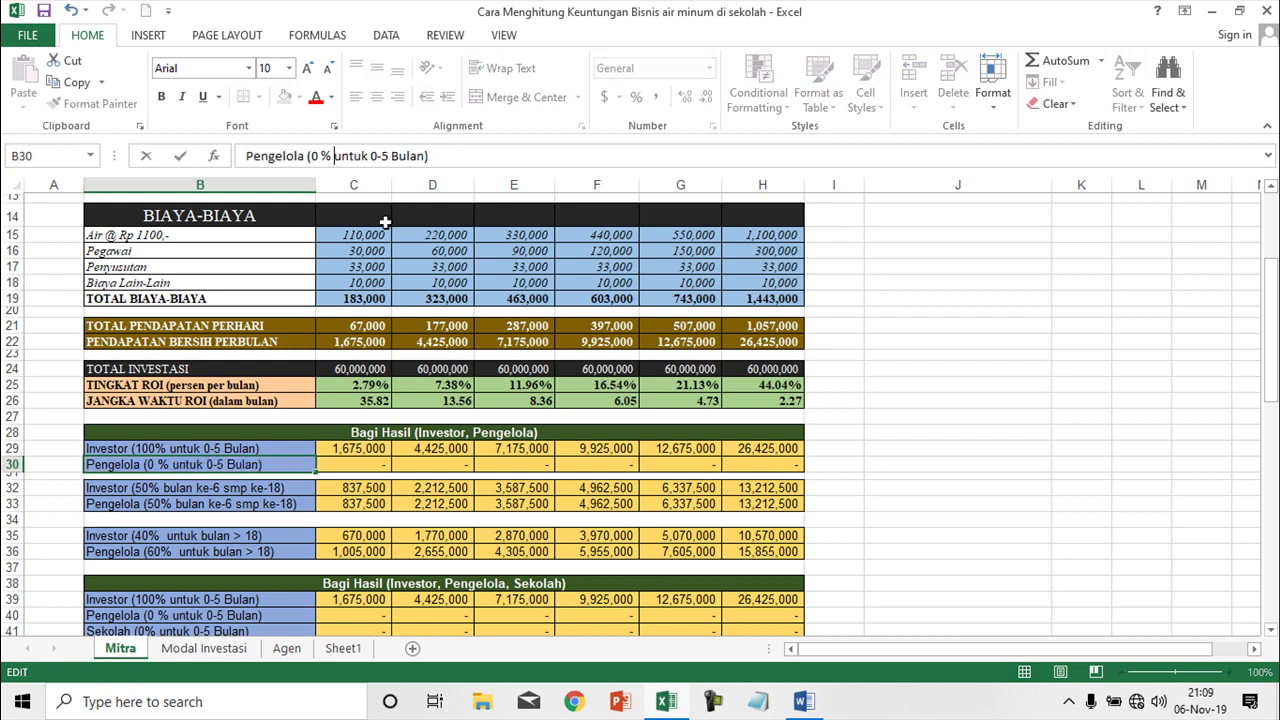
{"action": "key", "text": "Return"}
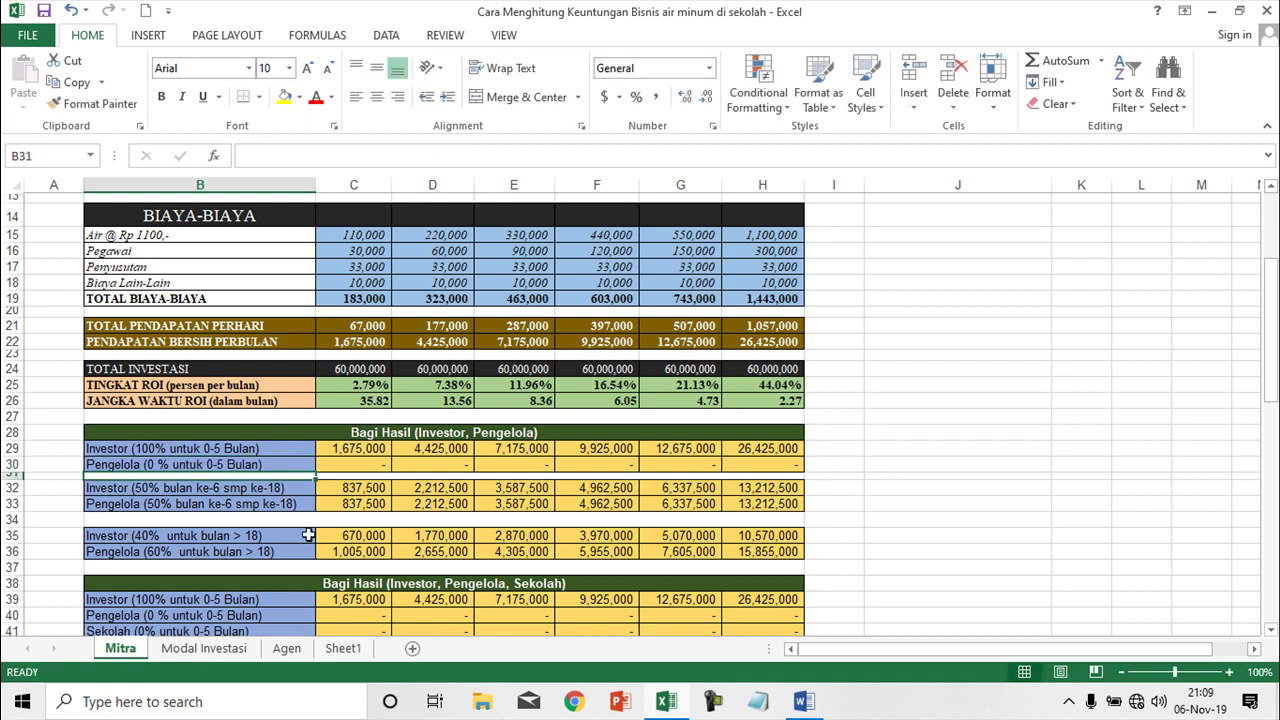
Calculate the investor's five-month income for the 1,000-student scenario in J29 with the formula =H29*5
{"action": "left_click", "coordinate": [134, 450]}
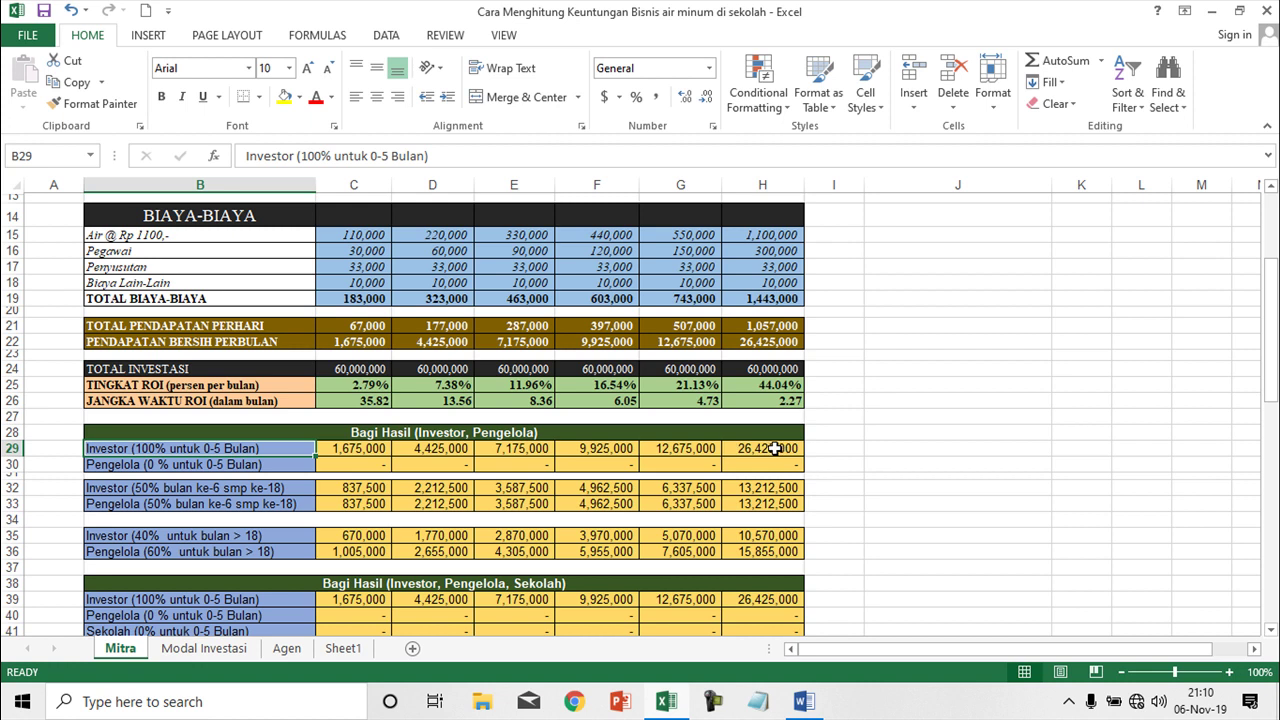
{"action": "left_click", "coordinate": [785, 400]}
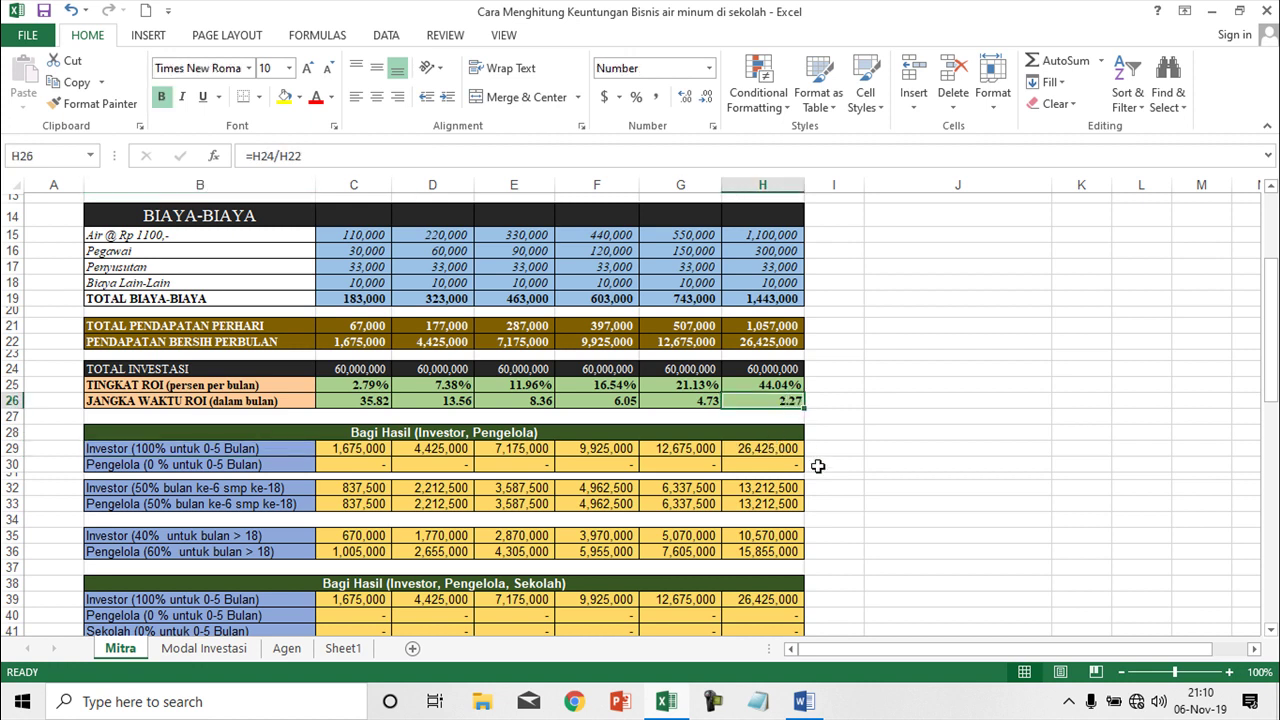
{"action": "left_click", "coordinate": [900, 448]}
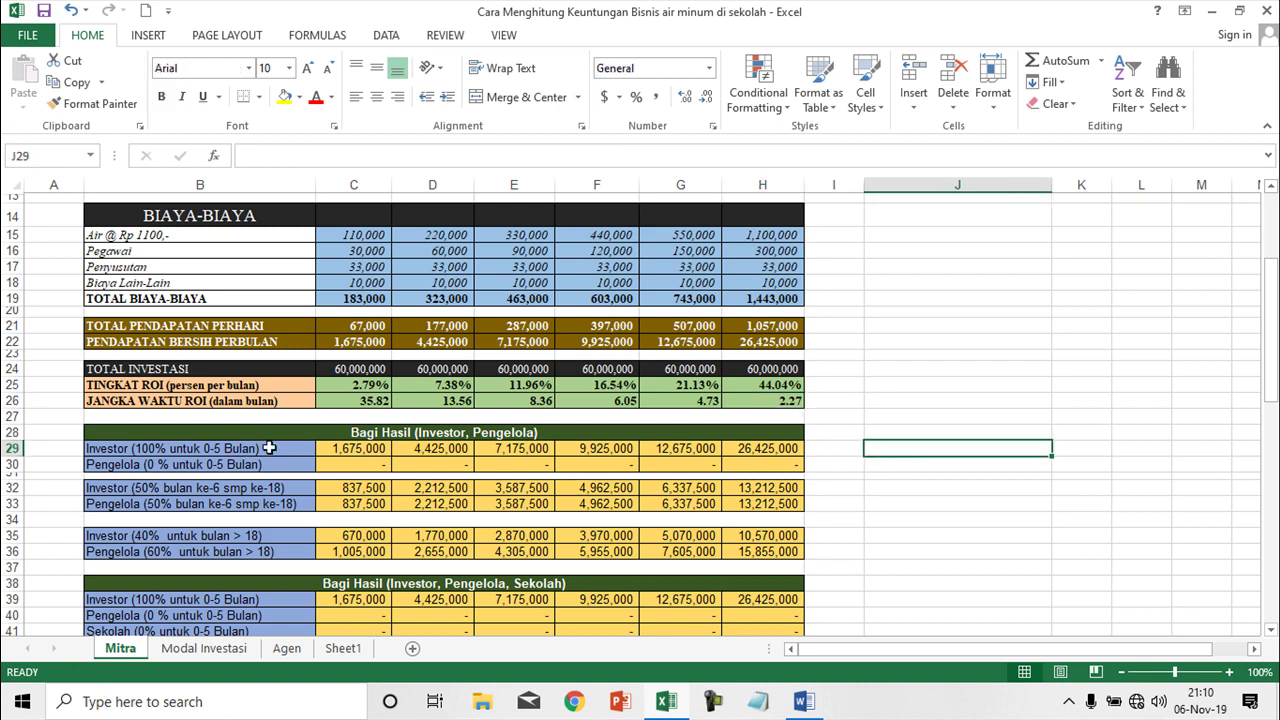
{"action": "type", "text": "="}
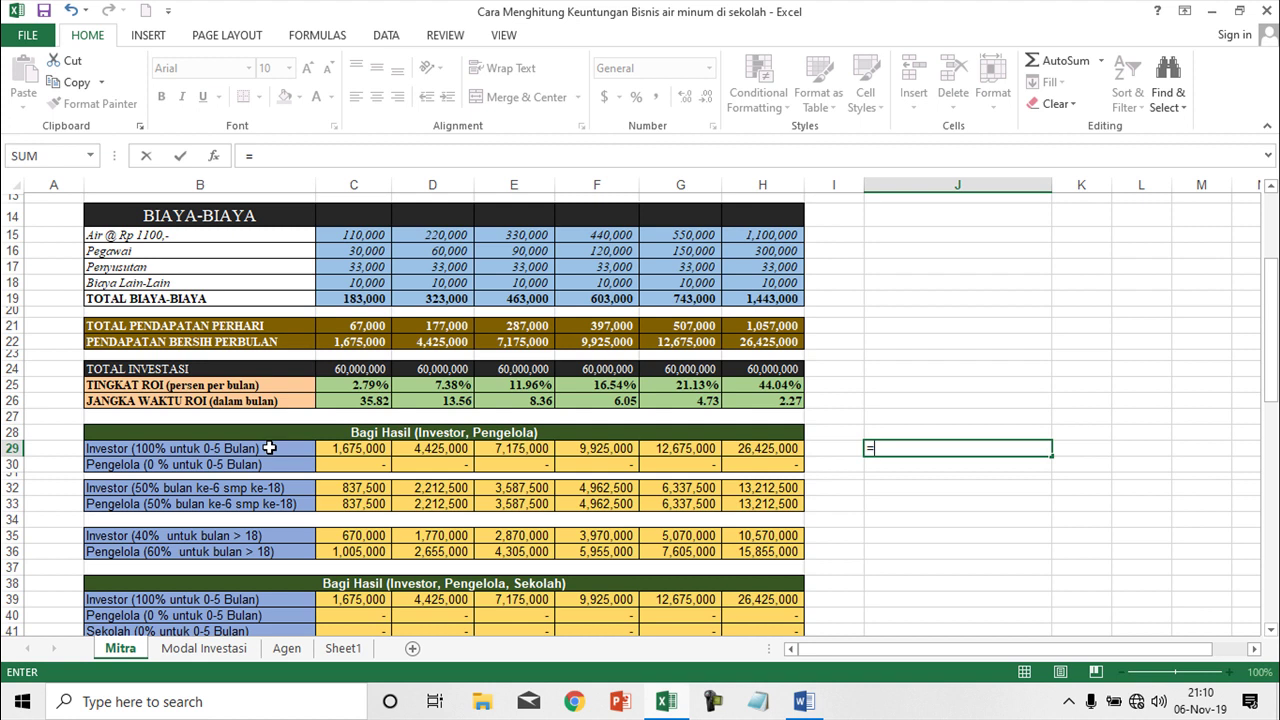
{"action": "left_click", "coordinate": [757, 451]}
{"action": "type", "text": "*"}
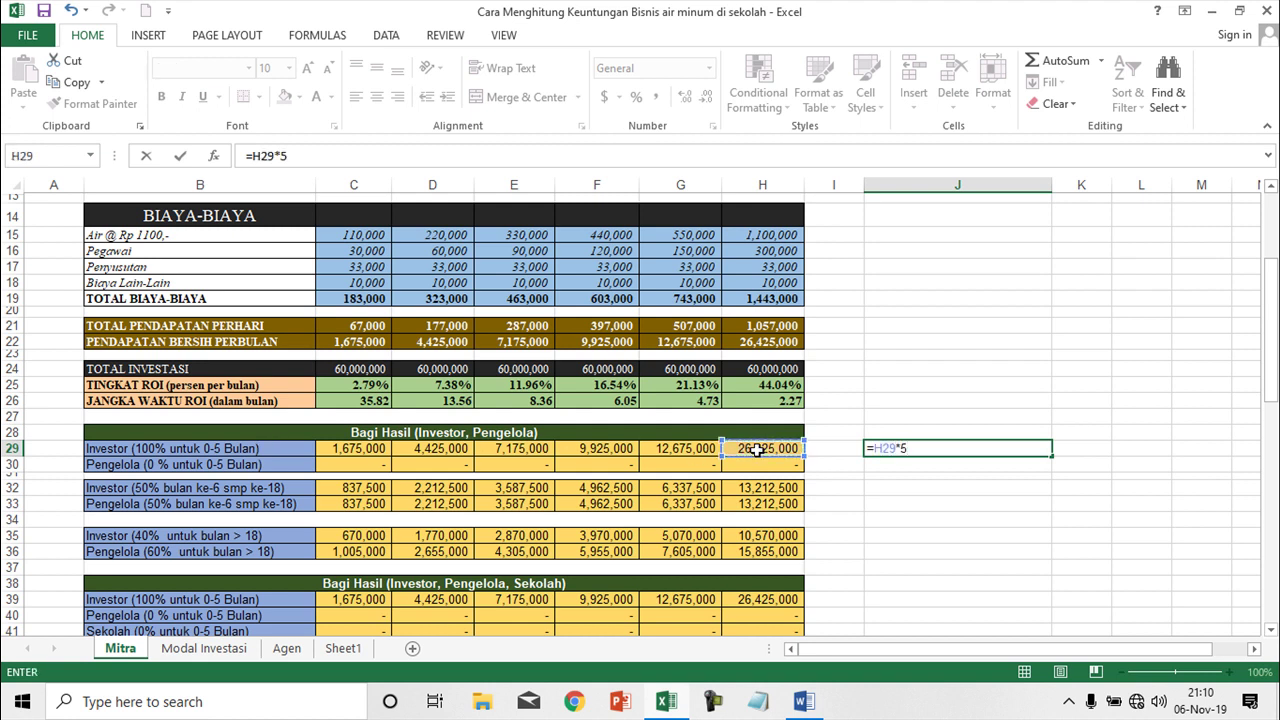
{"action": "key", "text": "Return"}
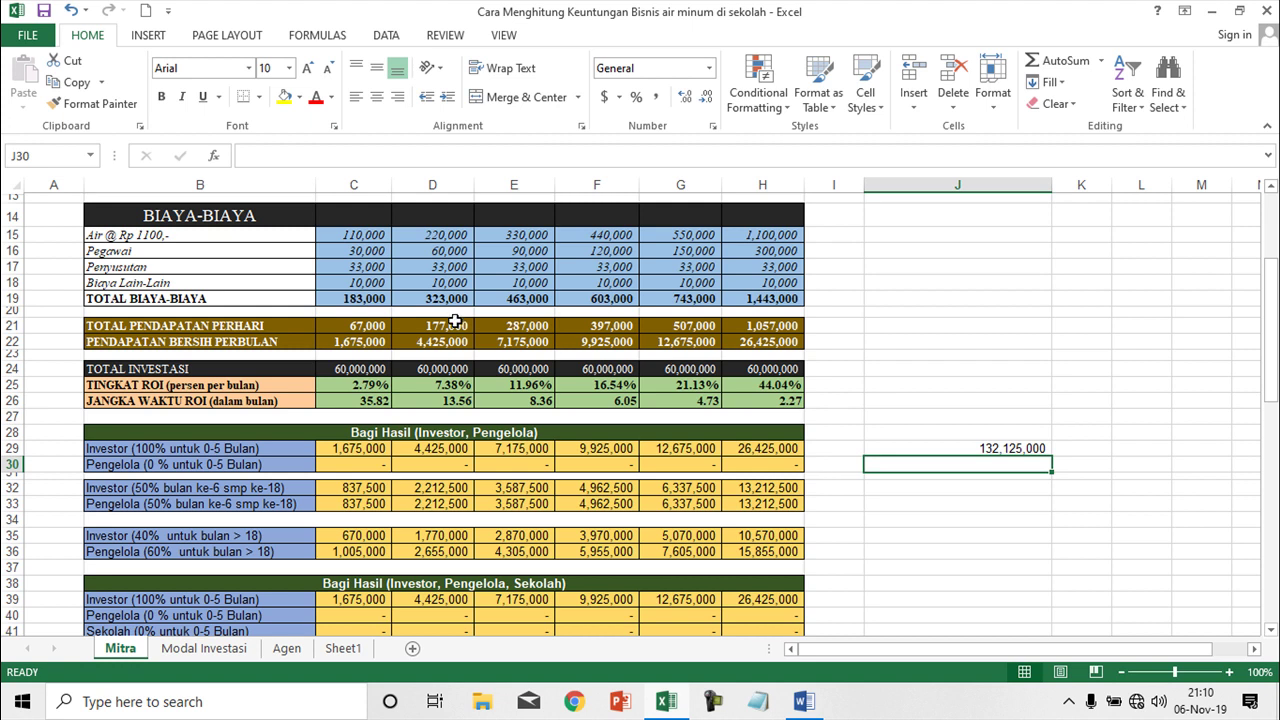
Enter =600,000 in J30 as the amount to subtract from the investor's five-month income
{"action": "type", "text": "="}
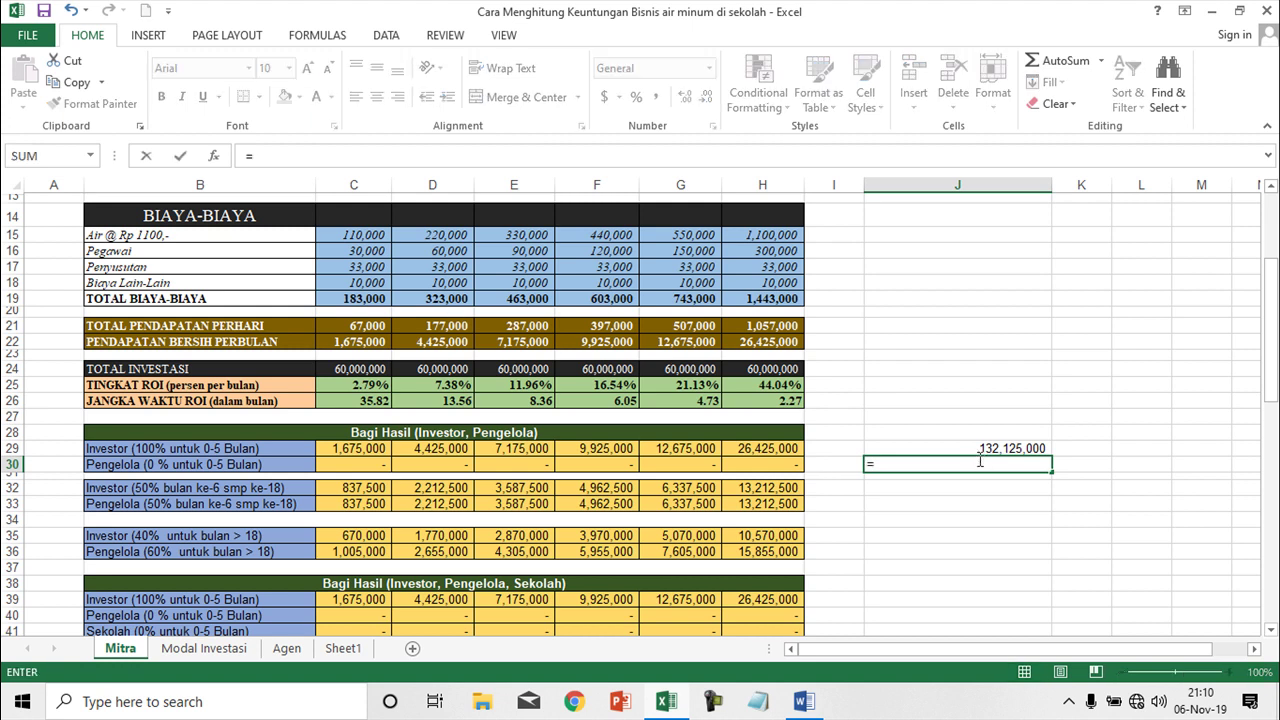
{"action": "type", "text": "600,000"}
{"action": "key", "text": "Return"}
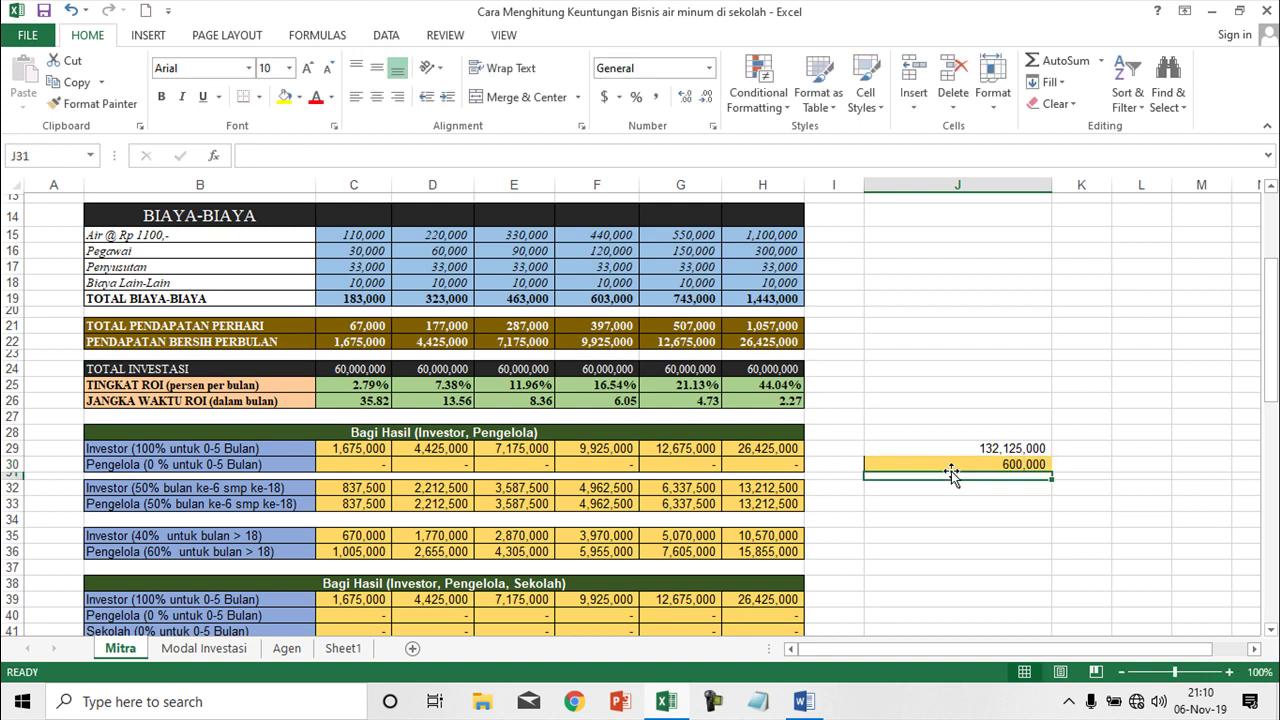
Subtract J30 from J29 with the formula =J29-J30 and relocate the formula from J31 to J32
{"action": "left_click", "coordinate": [951, 465]}
{"action": "type", "text": "="}
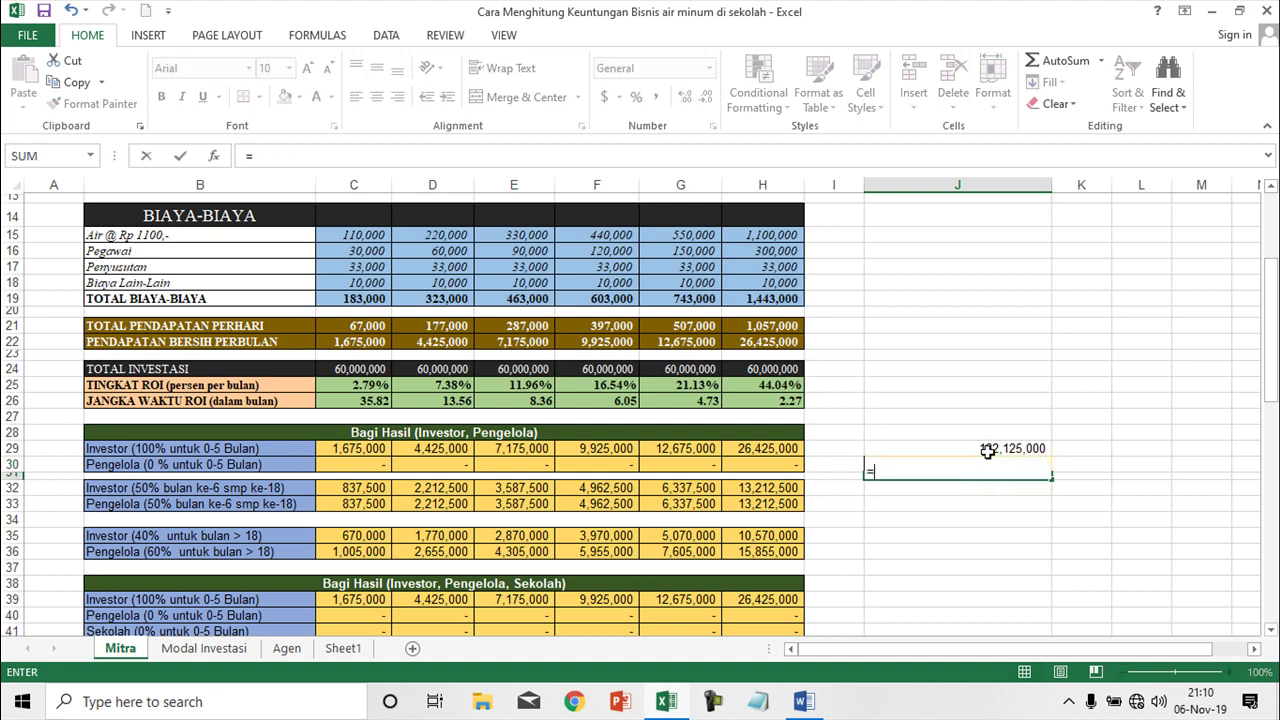
{"action": "left_click", "coordinate": [990, 448]}
{"action": "type", "text": "-"}
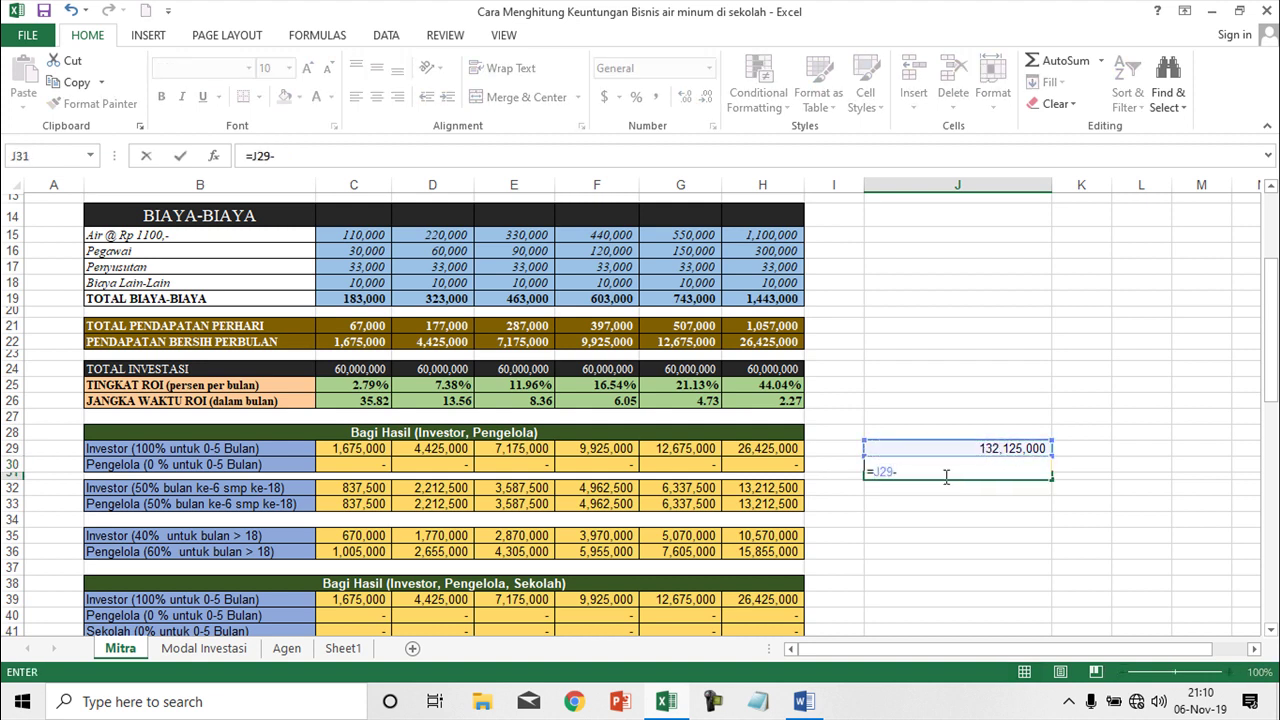
{"action": "left_click", "coordinate": [866, 465]}
{"action": "key", "text": "Return"}
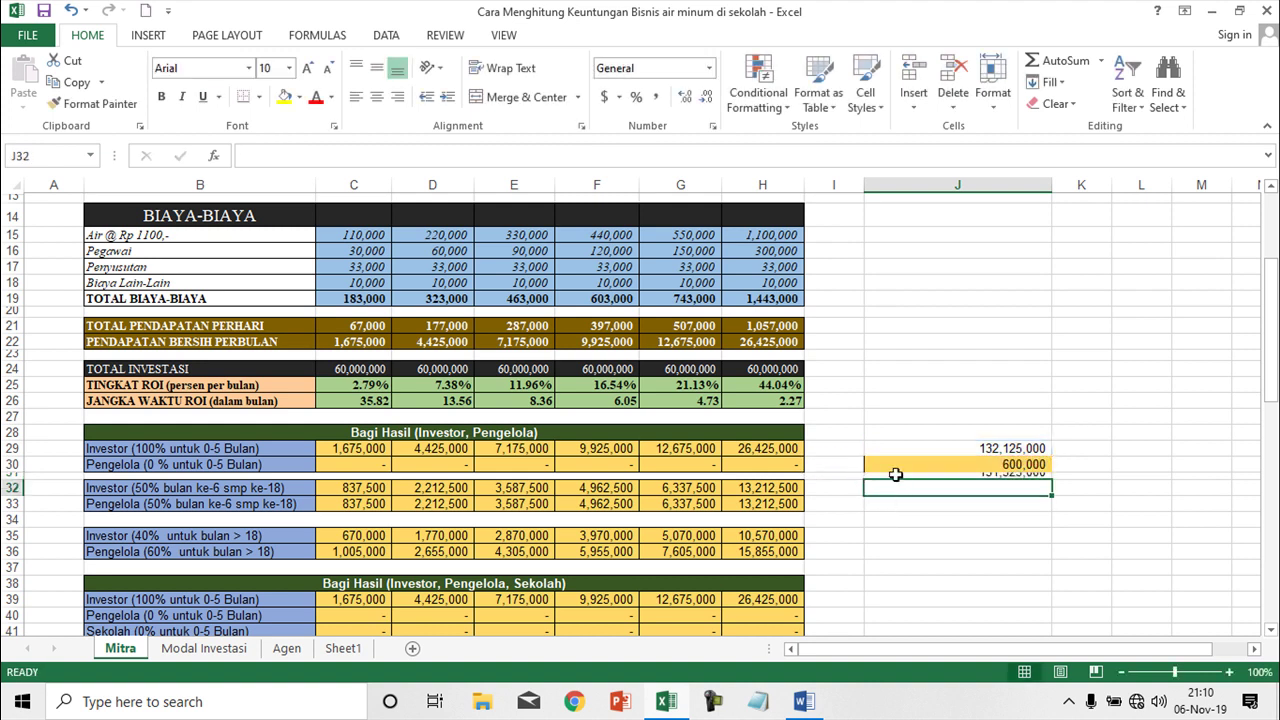
{"action": "left_click", "coordinate": [988, 474]}
{"action": "left_click_drag", "start_coordinate": [989, 474], "coordinate": [987, 549]}
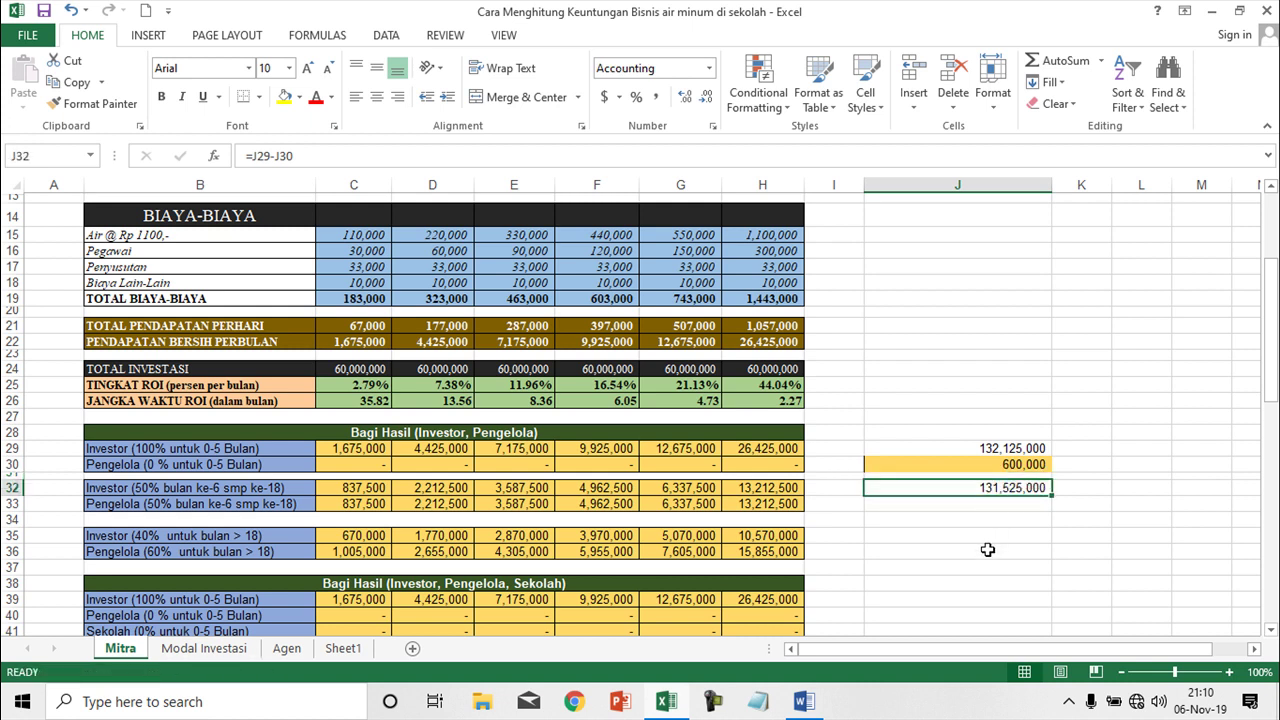
Correct the invested amount in J30 to =60000000
{"action": "left_click", "coordinate": [996, 466]}
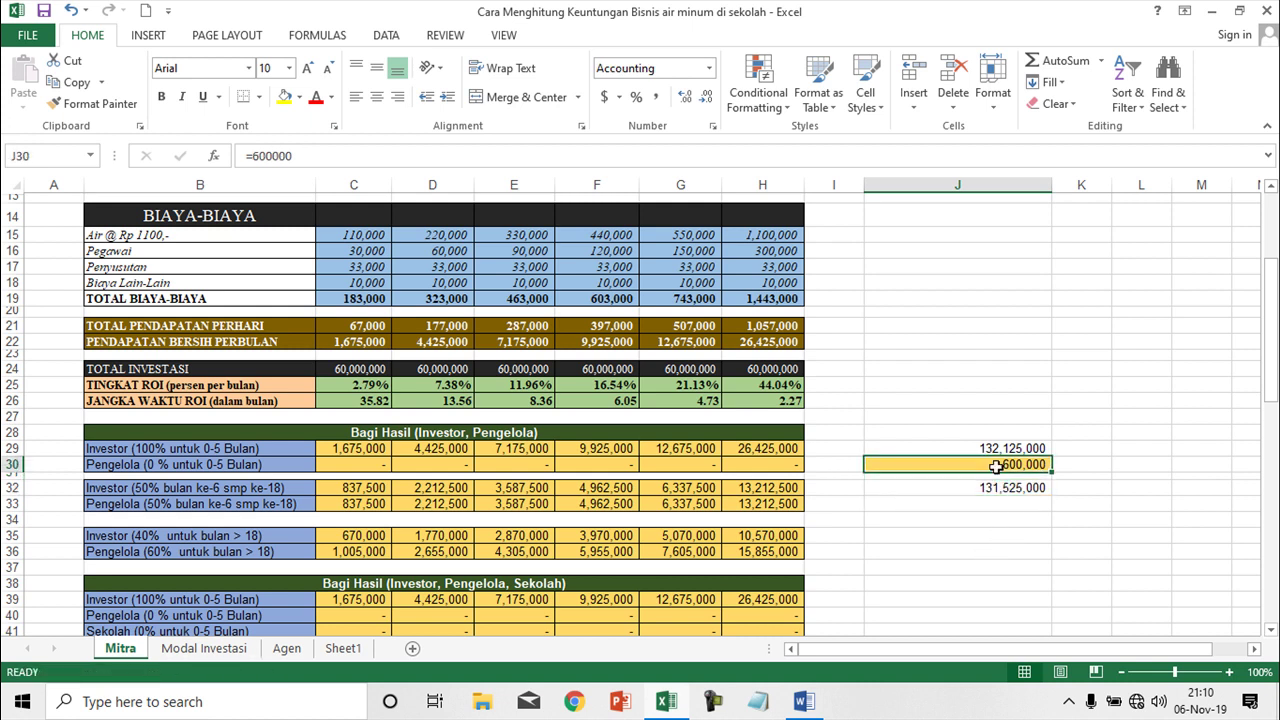
{"action": "left_click", "coordinate": [337, 157]}
{"action": "type", "text": "0"}
{"action": "key", "text": "Return"}
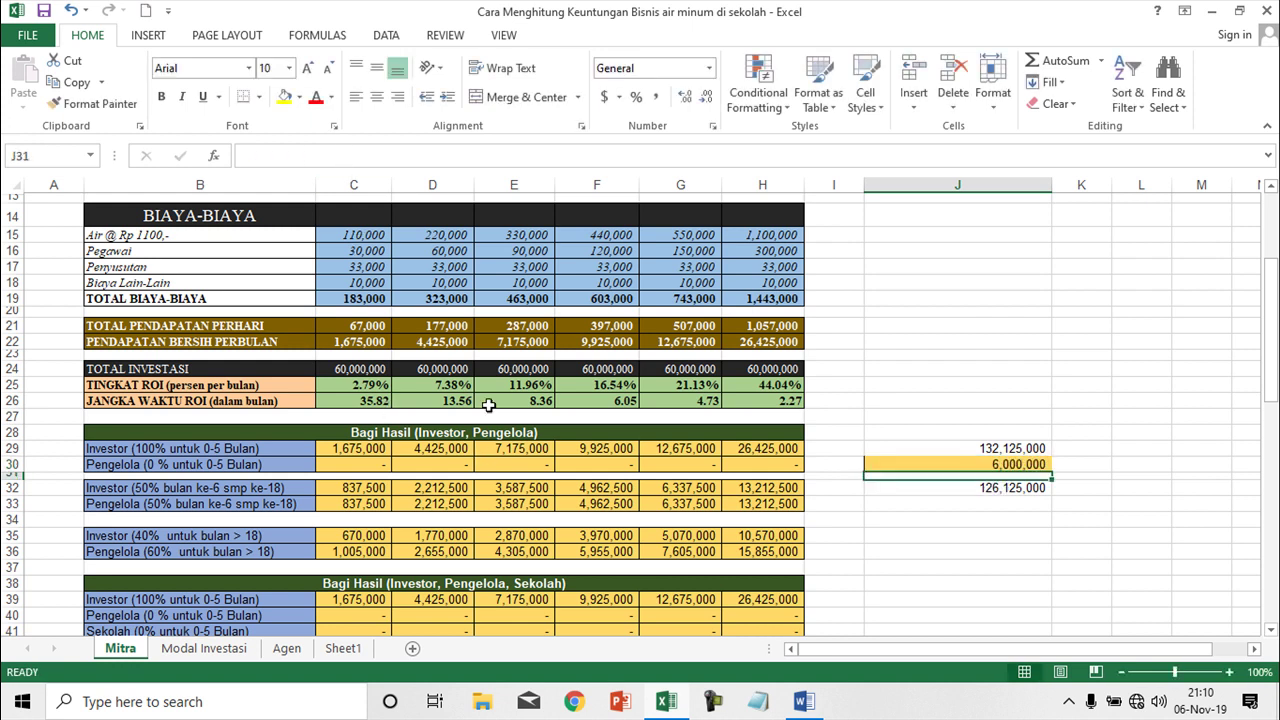
{"action": "left_click", "coordinate": [988, 464]}
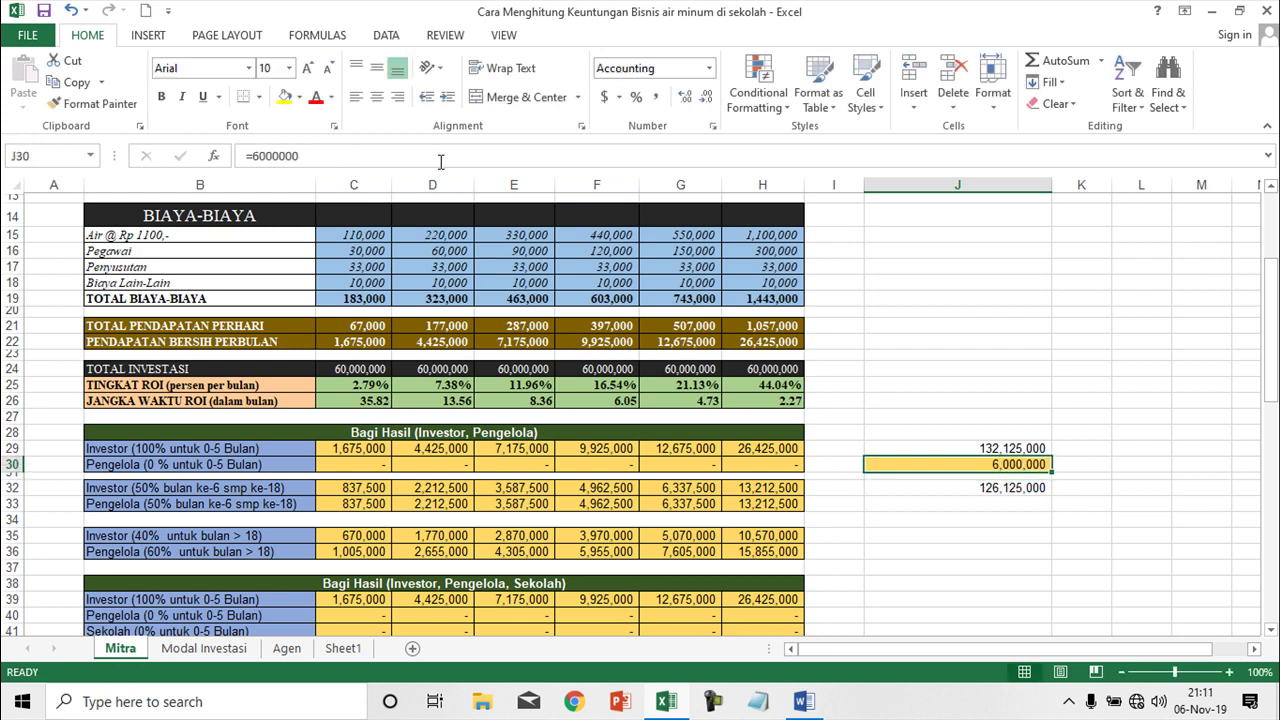
{"action": "left_click", "coordinate": [338, 157]}
{"action": "type", "text": "0"}
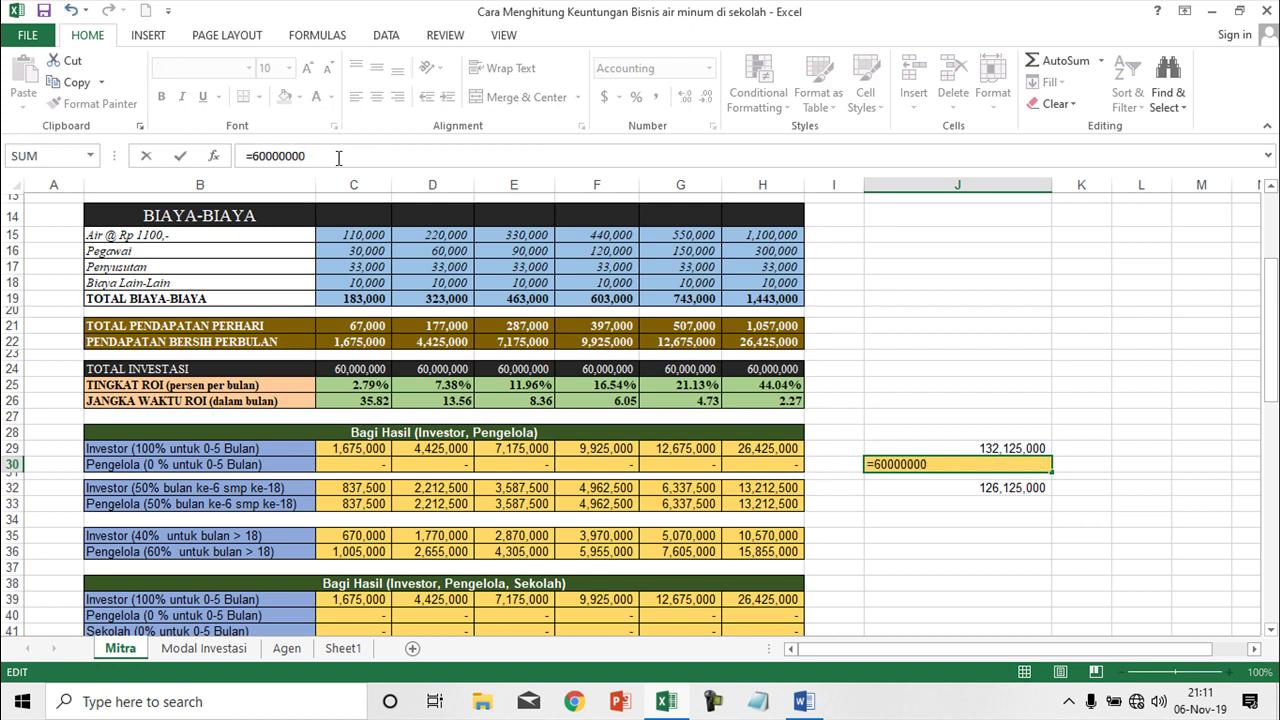
{"action": "key", "text": "Return"}
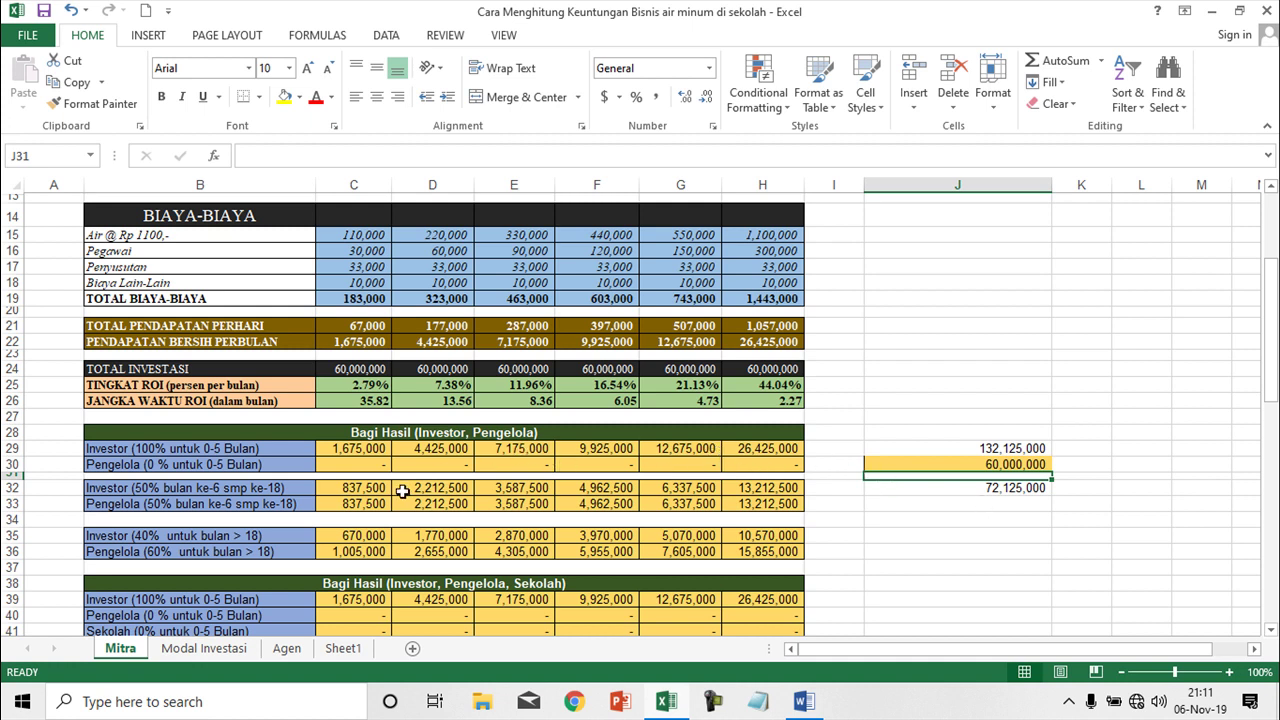
Inspect the Pengelola 50% shares for months 6 to 18 in row 33, from C33 to H33
{"action": "scroll", "coordinate": [428, 487], "scroll_direction": "down", "scroll_amount": 1}
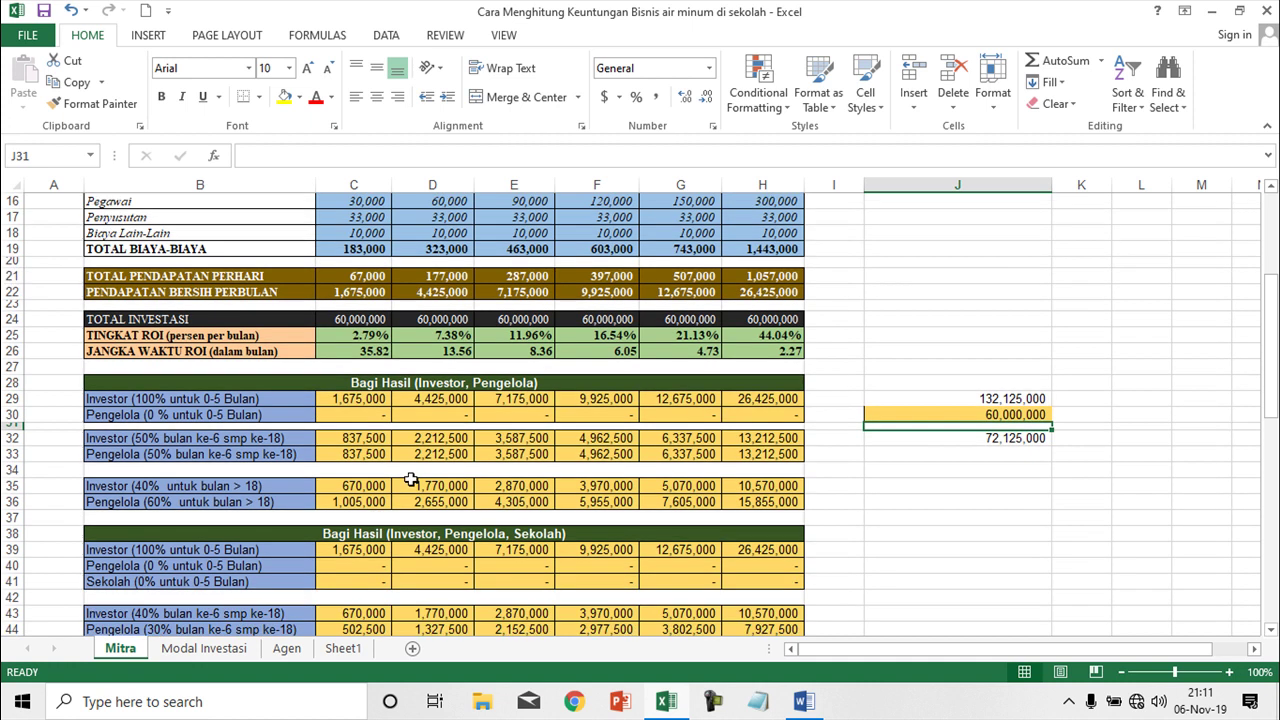
{"action": "scroll", "coordinate": [322, 450], "scroll_direction": "down", "scroll_amount": 4}
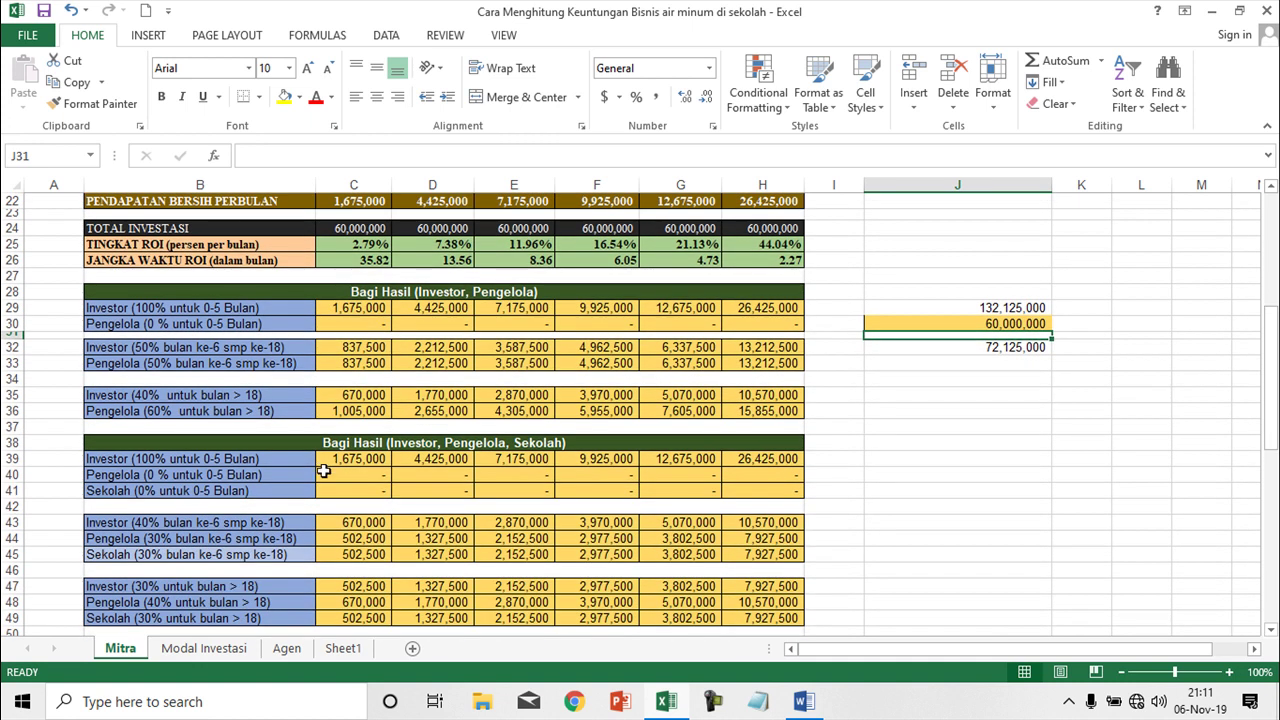
{"action": "scroll", "coordinate": [278, 601], "scroll_direction": "up", "scroll_amount": 3}
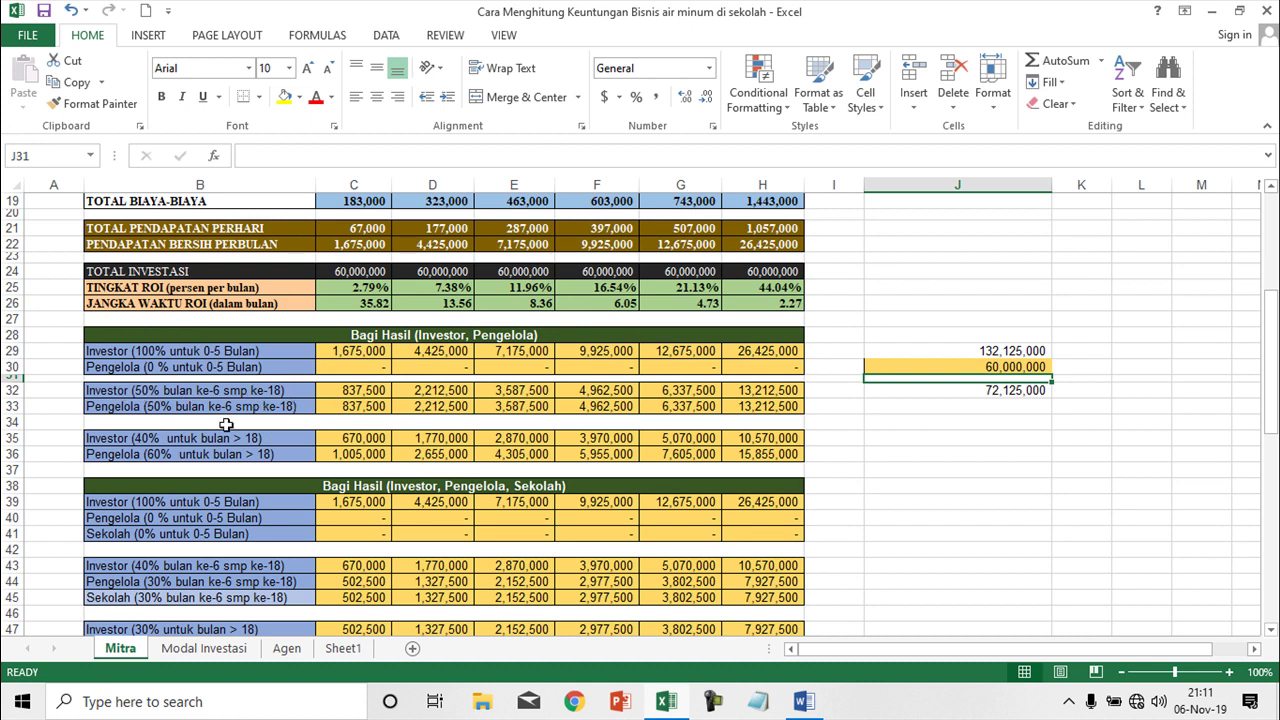
{"action": "left_click", "coordinate": [369, 406]}
{"action": "left_click", "coordinate": [422, 406]}
{"action": "left_click", "coordinate": [515, 408]}
{"action": "left_click", "coordinate": [606, 407]}
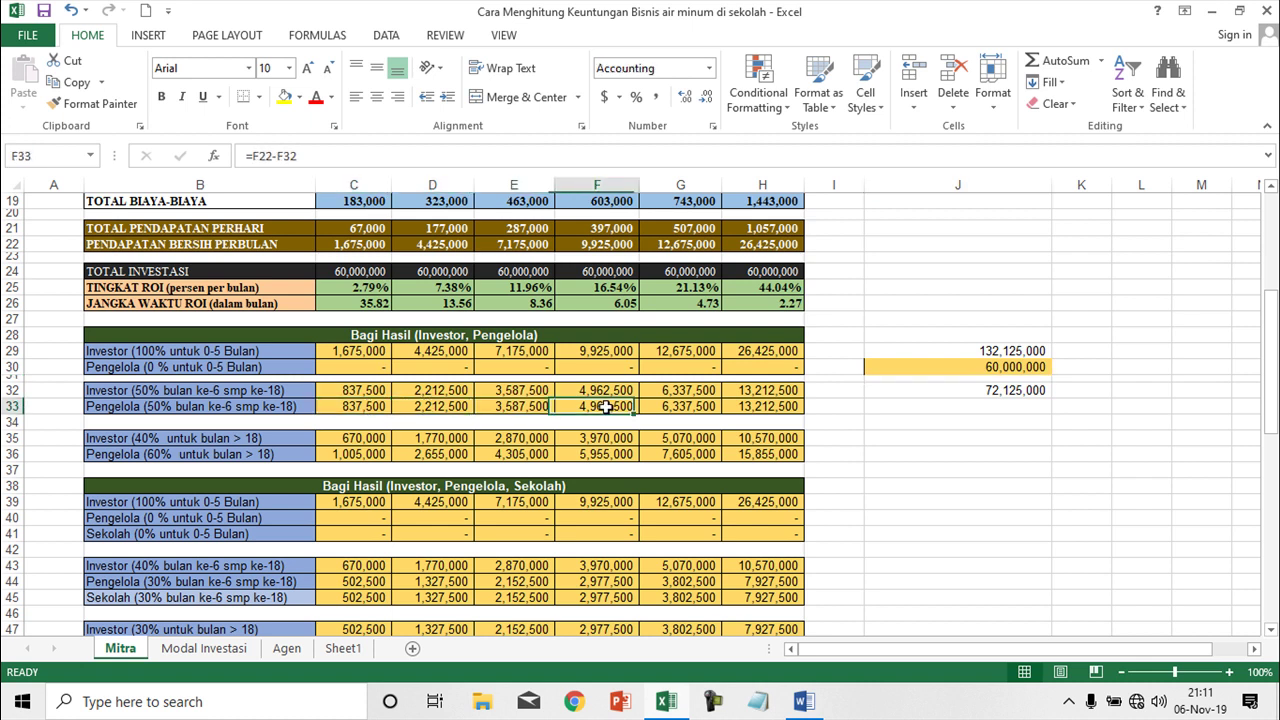
{"action": "left_click", "coordinate": [698, 408]}
{"action": "left_click", "coordinate": [762, 408]}
{"action": "scroll", "coordinate": [742, 420], "scroll_direction": "up", "scroll_amount": 2}
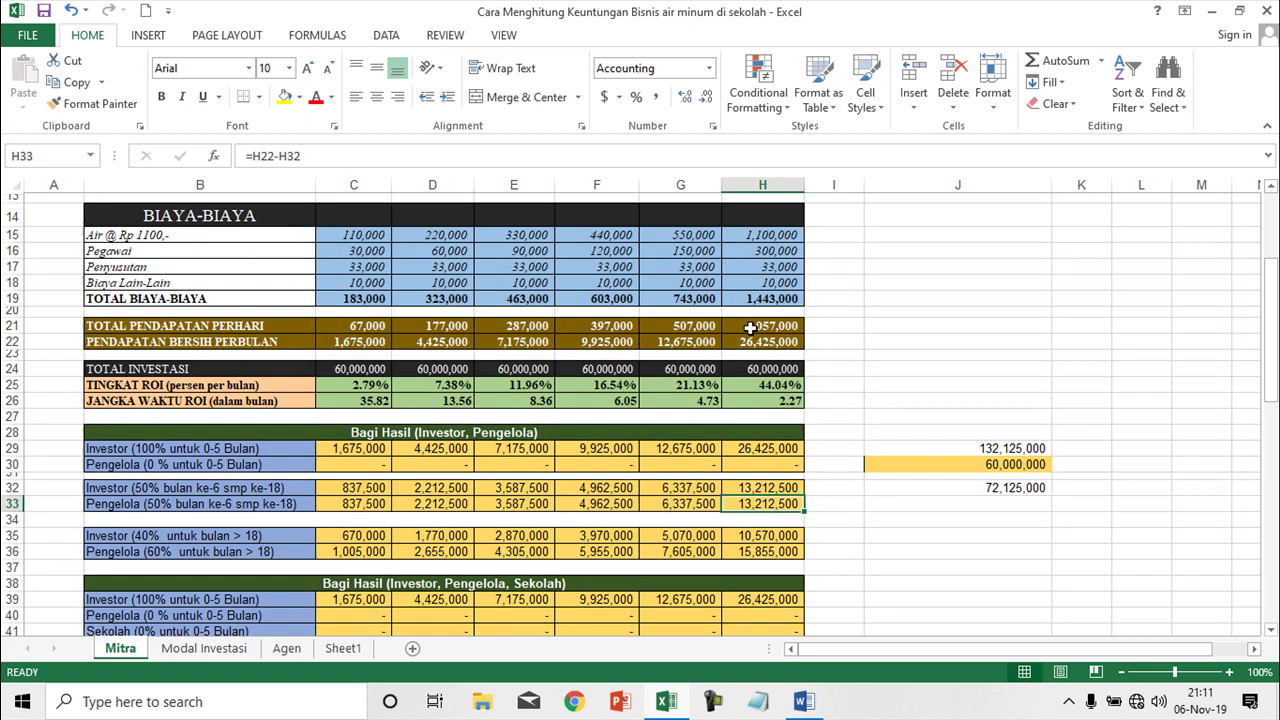
Inspect the Investor 40% and Pengelola 60% formulas for months beyond 18 in H35 and H36
{"action": "scroll", "coordinate": [487, 466], "scroll_direction": "down", "scroll_amount": 2}
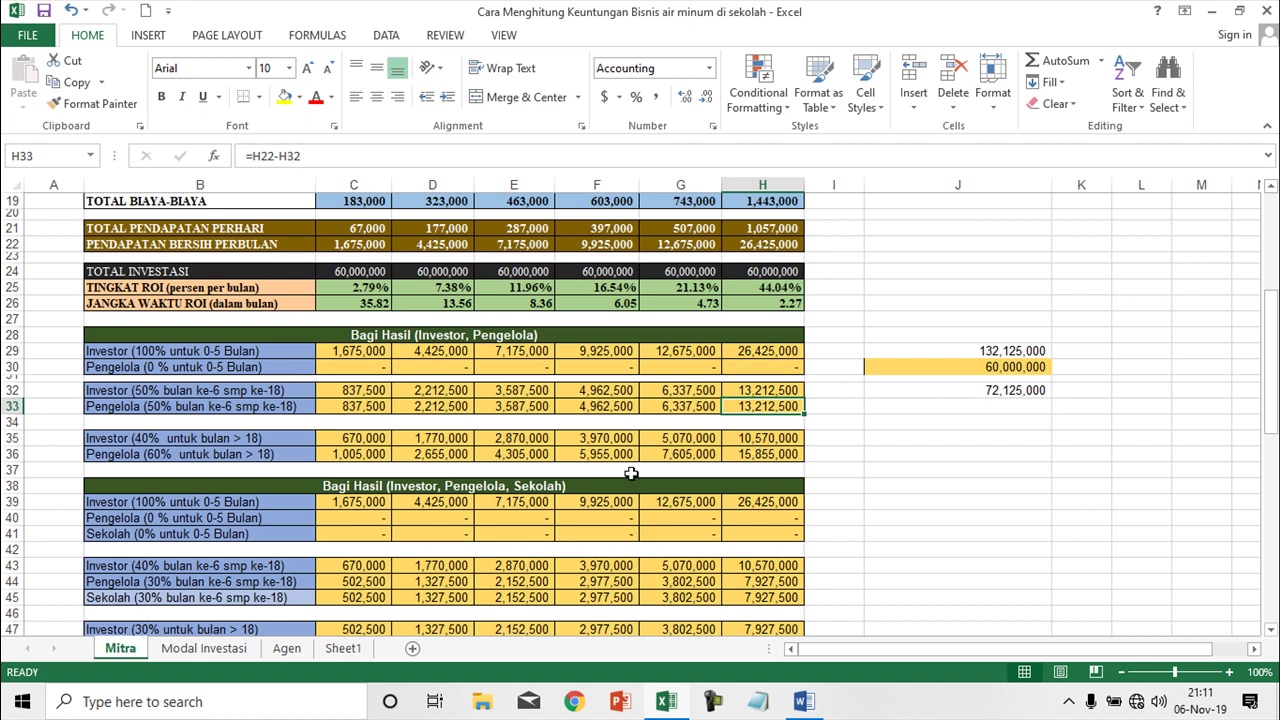
{"action": "left_click", "coordinate": [783, 441]}
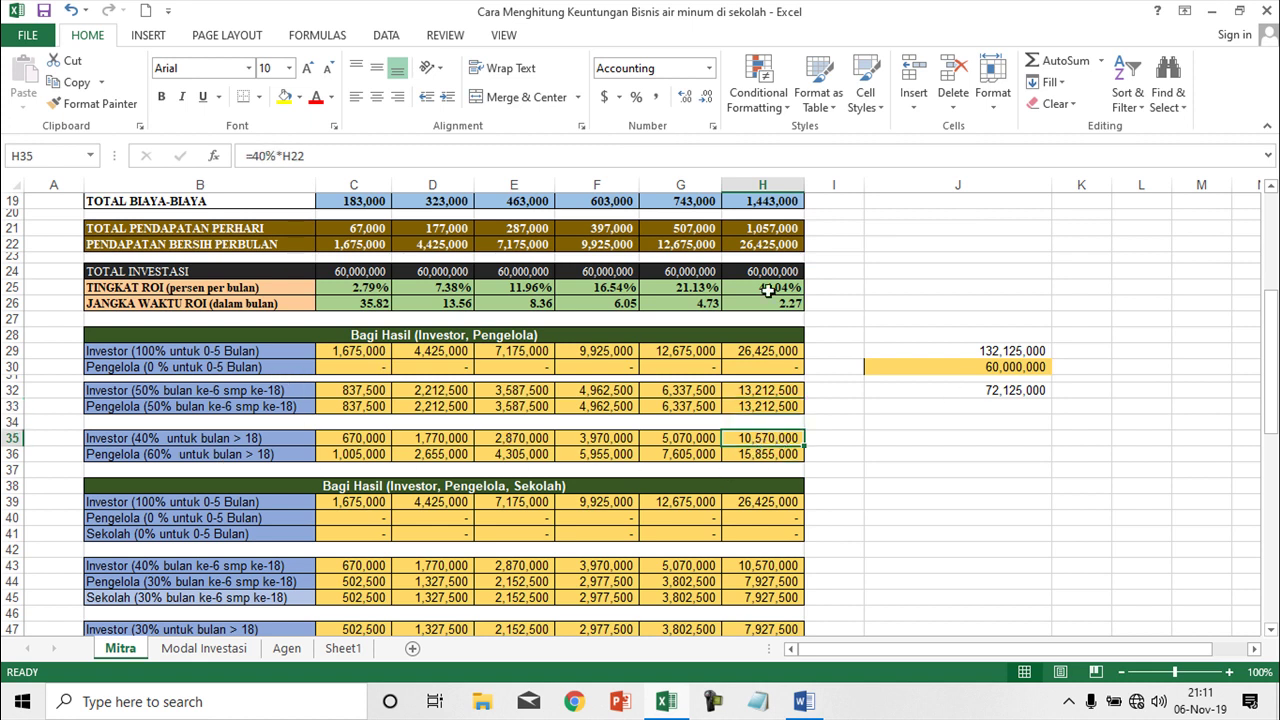
{"action": "left_click", "coordinate": [759, 455]}
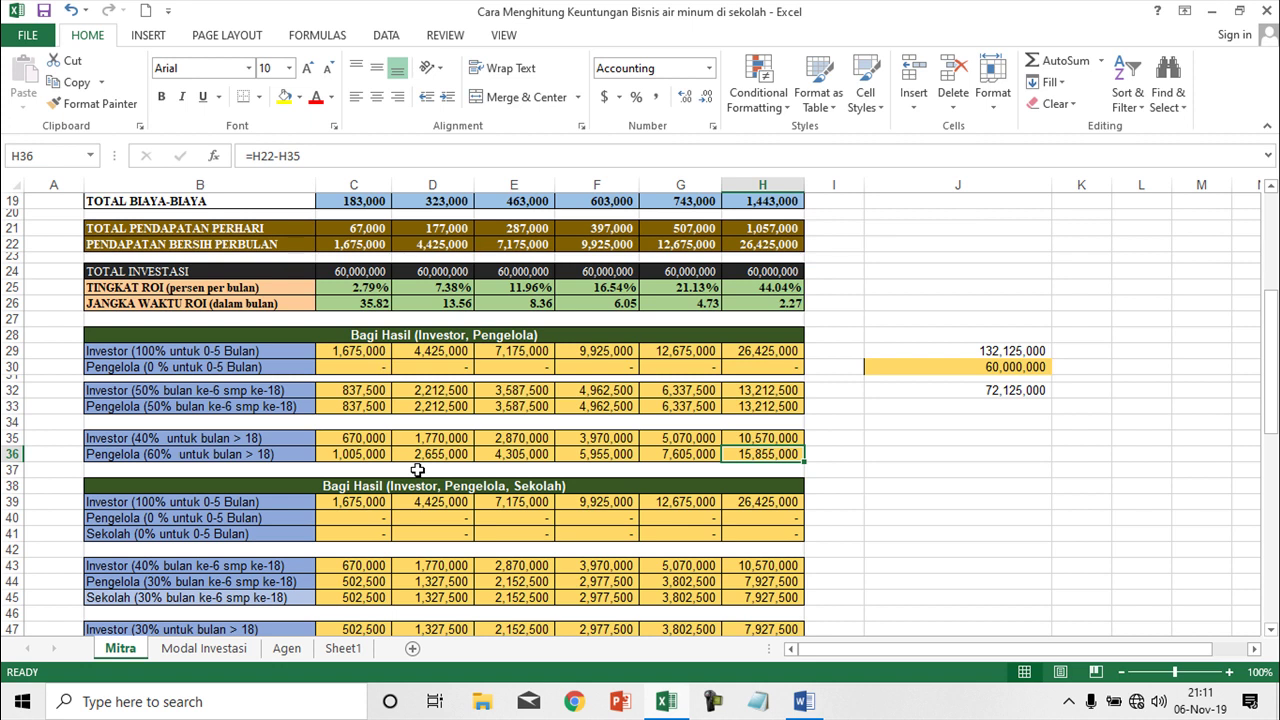
Check the Penyusutan cost in row 17 for every scenario from C17 to H17
{"action": "scroll", "coordinate": [417, 470], "scroll_direction": "up", "scroll_amount": 3}
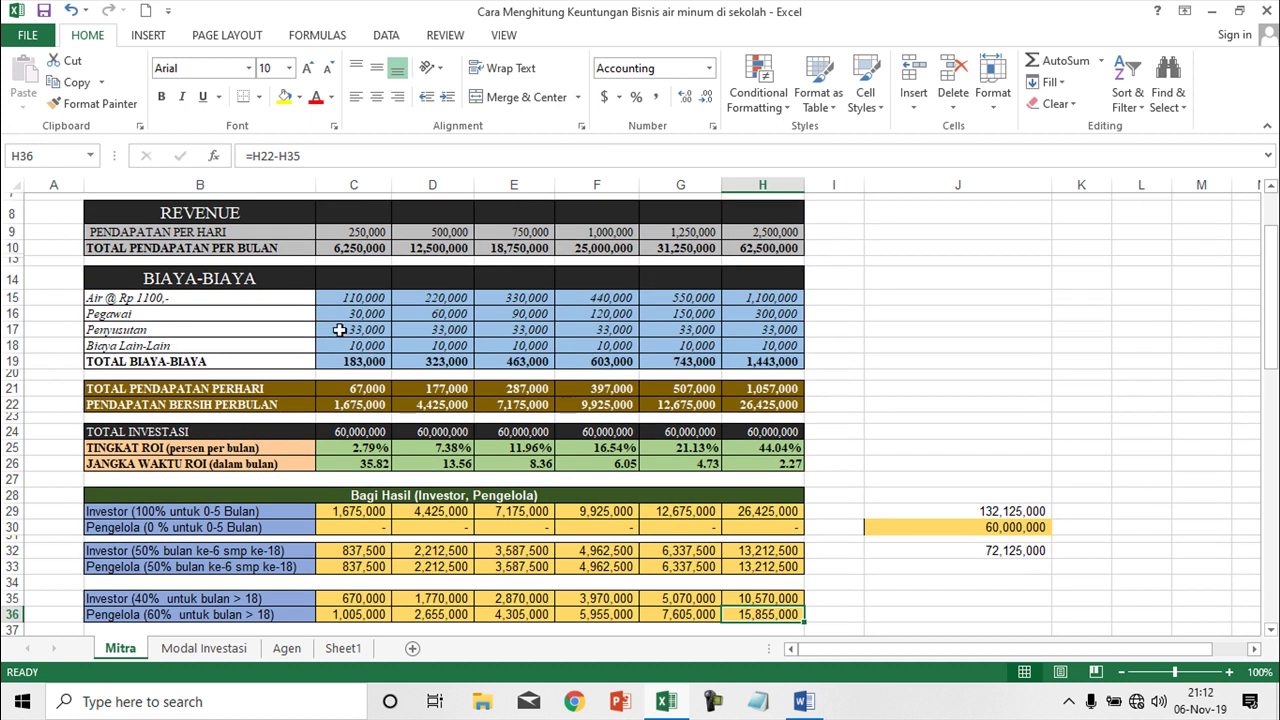
{"action": "left_click", "coordinate": [370, 330]}
{"action": "left_click", "coordinate": [462, 333]}
{"action": "left_click", "coordinate": [500, 333]}
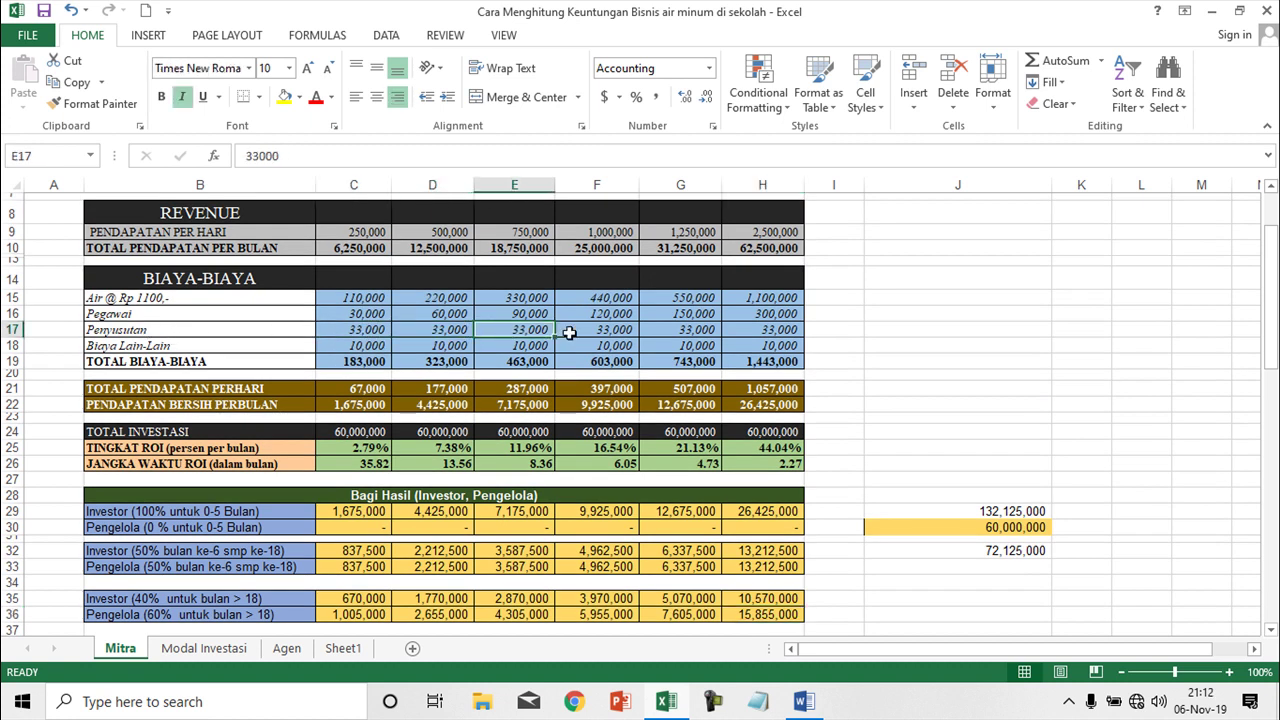
{"action": "left_click", "coordinate": [590, 333]}
{"action": "left_click", "coordinate": [680, 333]}
{"action": "left_click", "coordinate": [766, 325]}
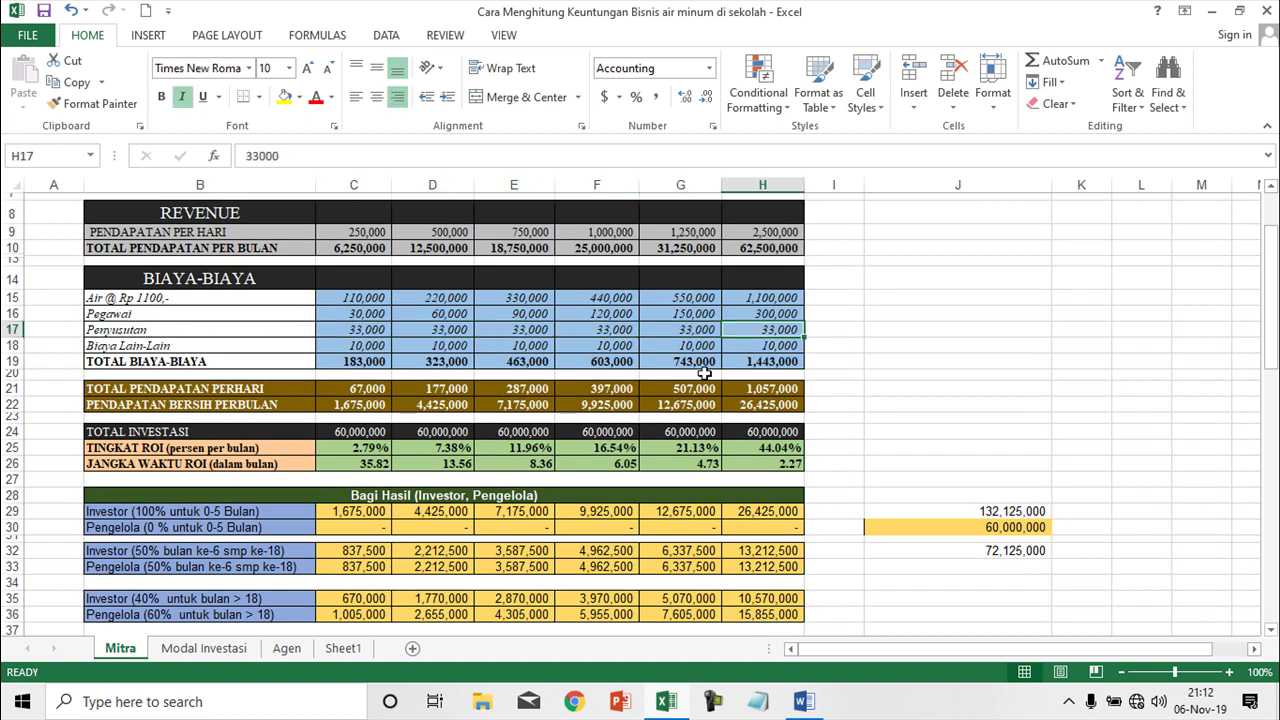
Compare the two-party profit sharing in rows 28 to 36 with the Investor, Pengelola and Sekolah scheme in rows 38 to 49
{"action": "scroll", "coordinate": [575, 532], "scroll_direction": "down", "scroll_amount": 2}
{"action": "scroll", "coordinate": [575, 532], "scroll_direction": "down", "scroll_amount": 2}
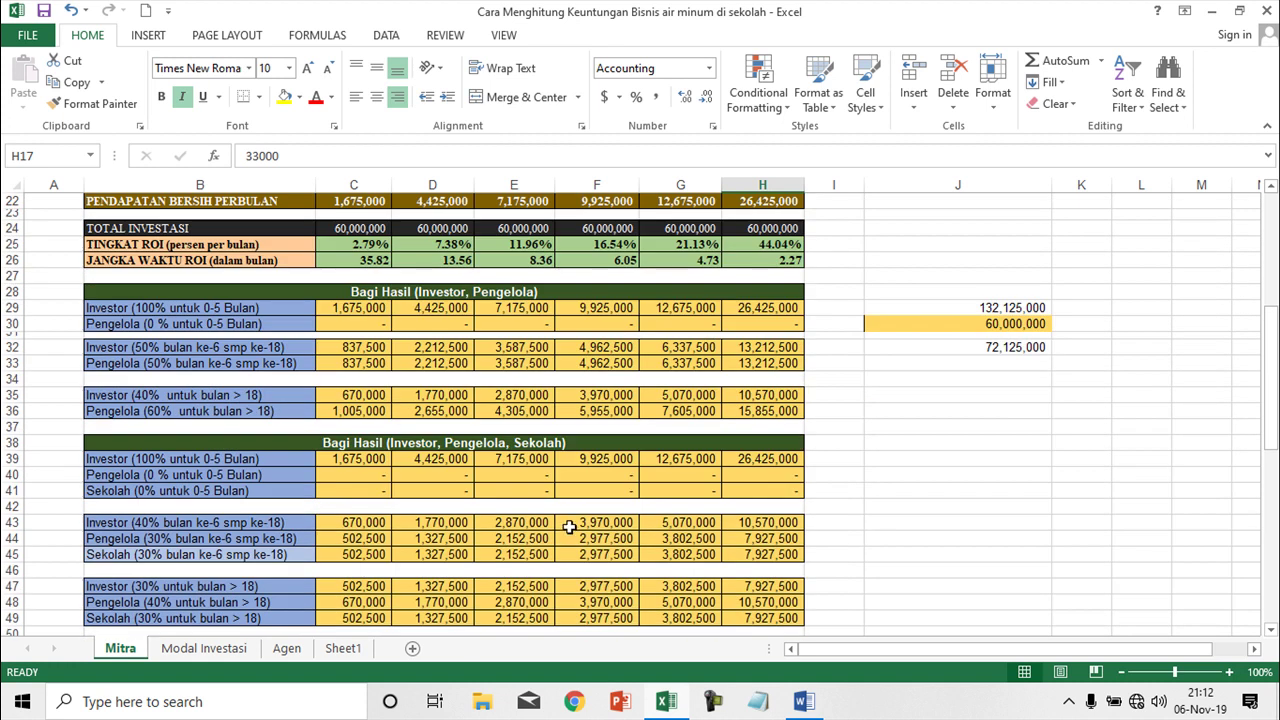
{"action": "scroll", "coordinate": [570, 527], "scroll_direction": "up", "scroll_amount": 4}
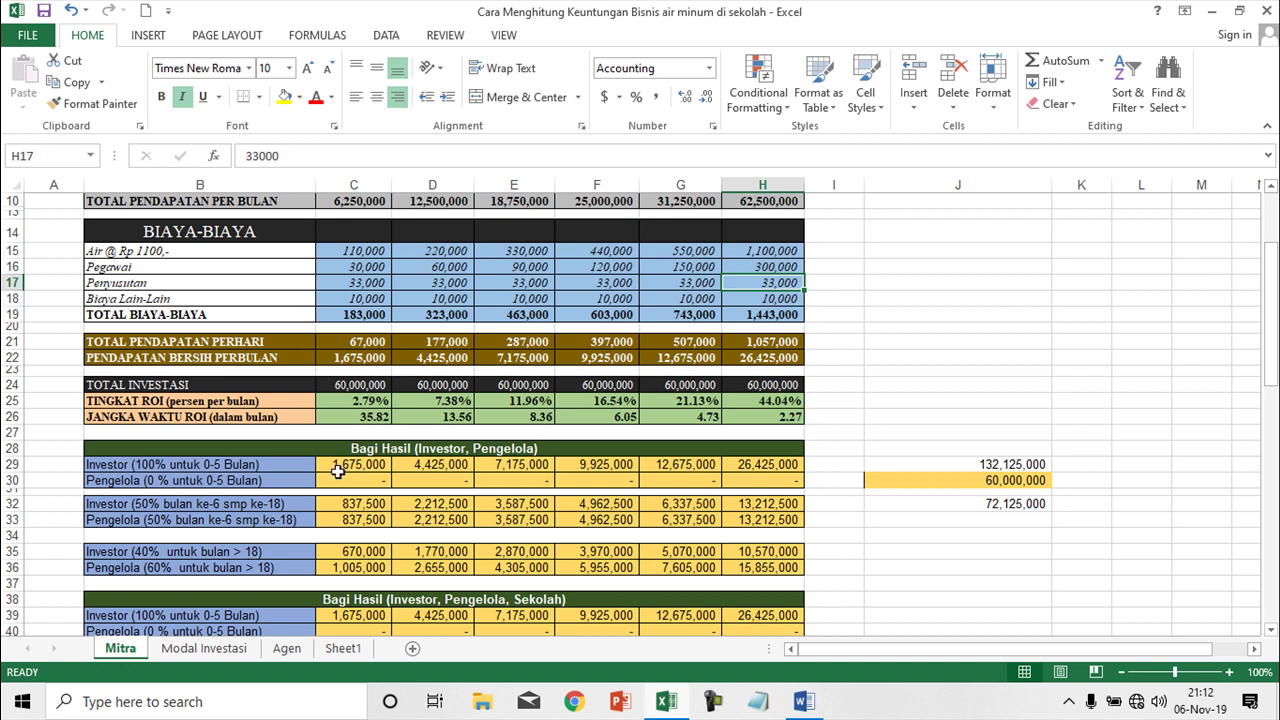
{"action": "scroll", "coordinate": [368, 505], "scroll_direction": "down", "scroll_amount": 5}
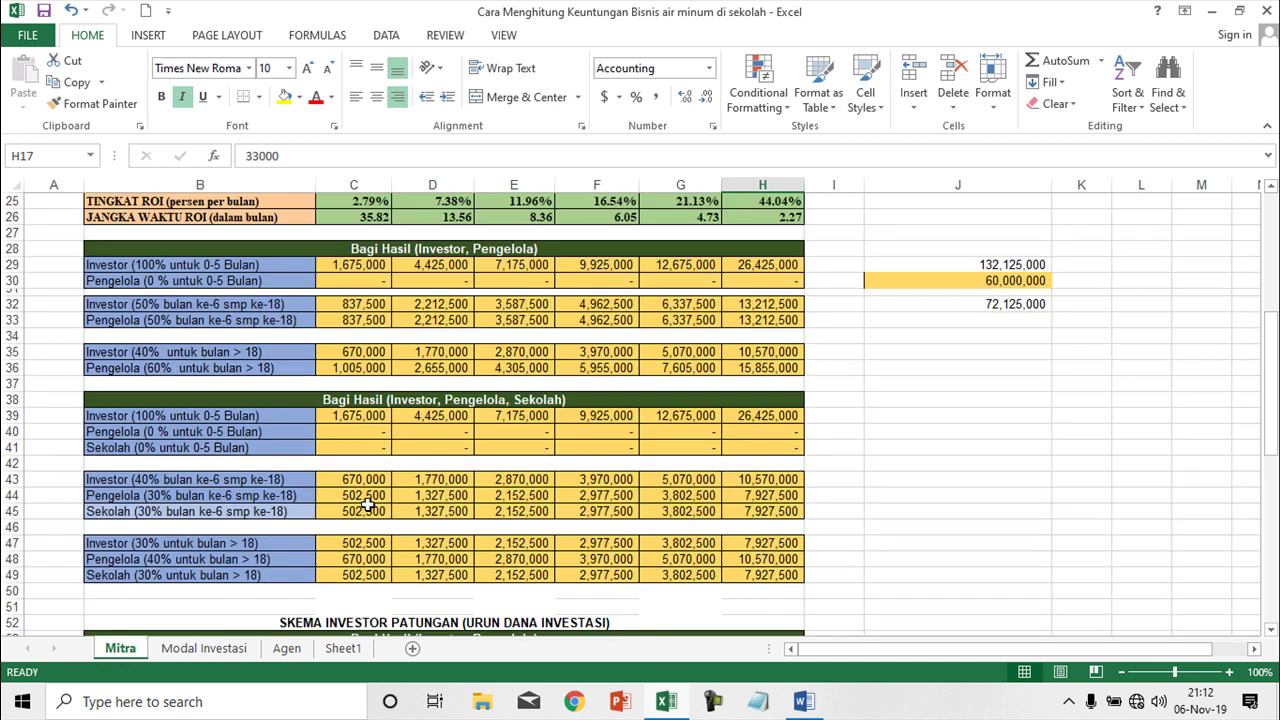
{"action": "scroll", "coordinate": [368, 505], "scroll_direction": "down", "scroll_amount": 1}
{"action": "scroll", "coordinate": [368, 505], "scroll_direction": "up", "scroll_amount": 3}
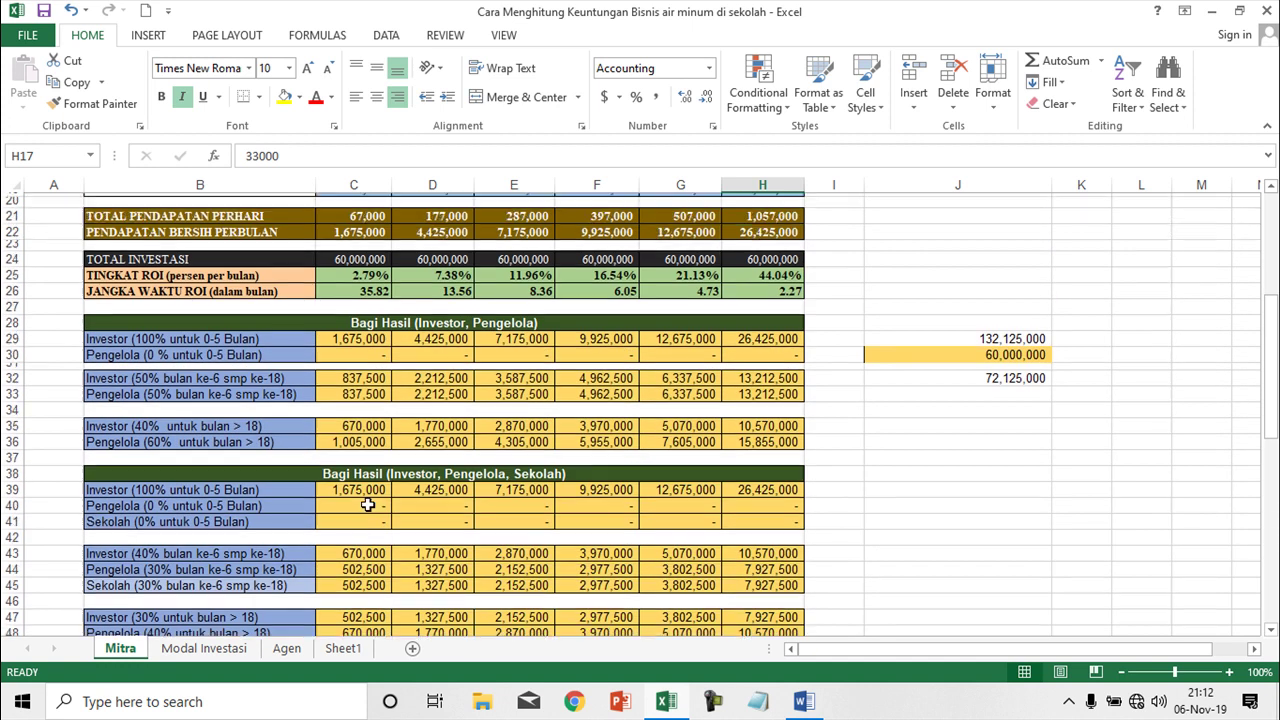
Review the two-party Bagi Hasil (Investor, Pengelola) block from B28 to H36
{"action": "left_click_drag", "start_coordinate": [92, 334], "coordinate": [716, 456]}
{"action": "left_click", "coordinate": [903, 504]}
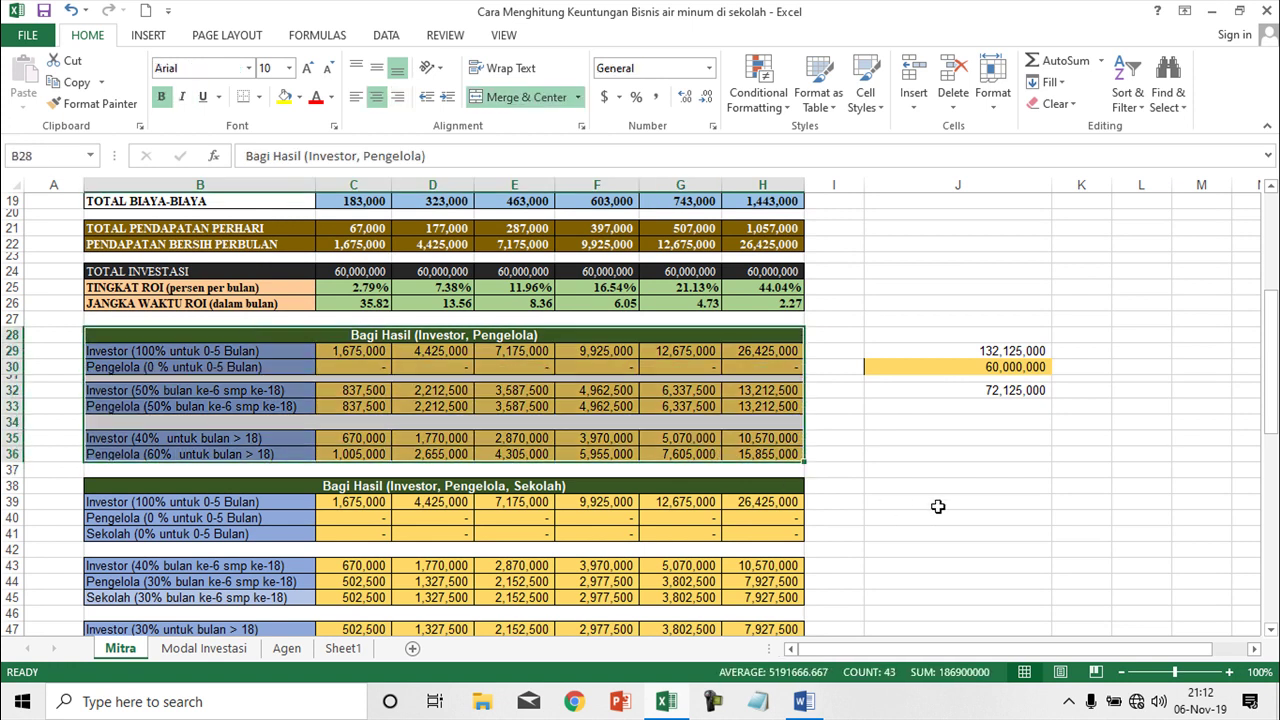
{"action": "scroll", "coordinate": [715, 527], "scroll_direction": "down", "scroll_amount": 1}
{"action": "scroll", "coordinate": [703, 529], "scroll_direction": "down", "scroll_amount": 1}
{"action": "scroll", "coordinate": [703, 529], "scroll_direction": "up", "scroll_amount": 2}
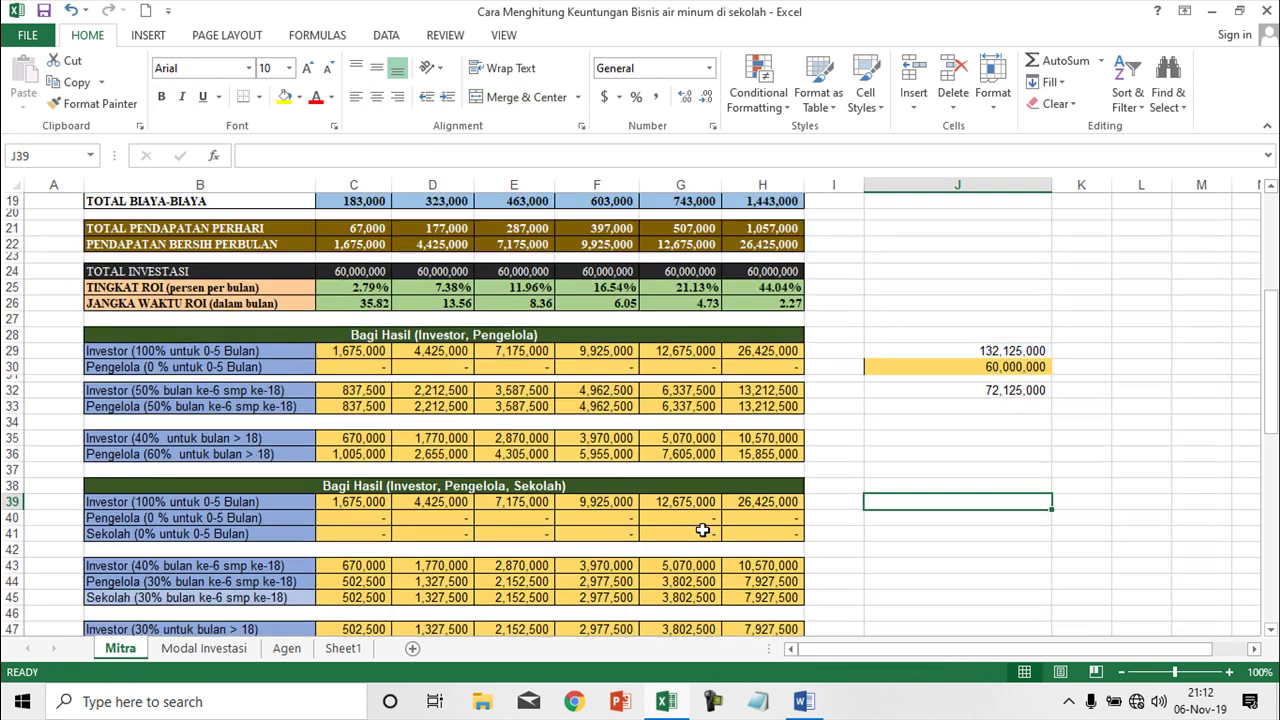
Examine the Bagi Hasil (Investor, Pengelola, Sekolah) block in rows 38 to 49, checking its heading and the Investor 100% label in B39
{"action": "scroll", "coordinate": [703, 530], "scroll_direction": "down", "scroll_amount": 2}
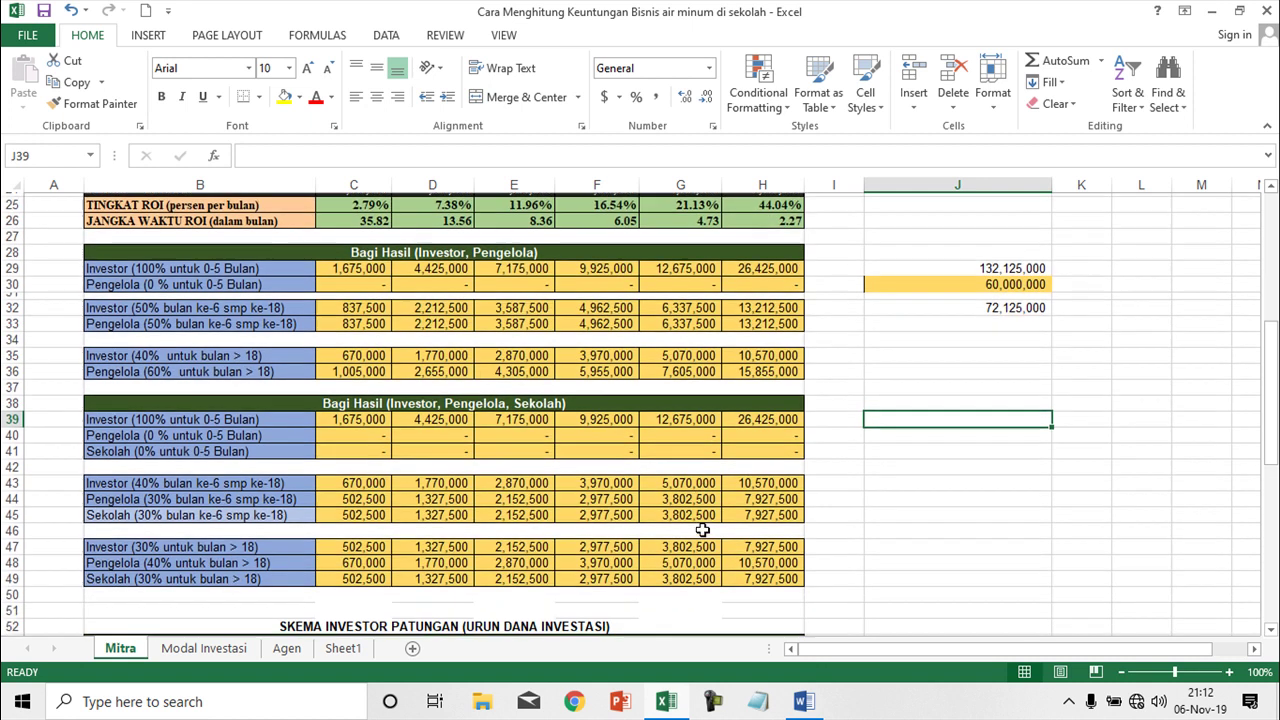
{"action": "scroll", "coordinate": [695, 529], "scroll_direction": "up", "scroll_amount": 1}
{"action": "scroll", "coordinate": [694, 529], "scroll_direction": "down", "scroll_amount": 3}
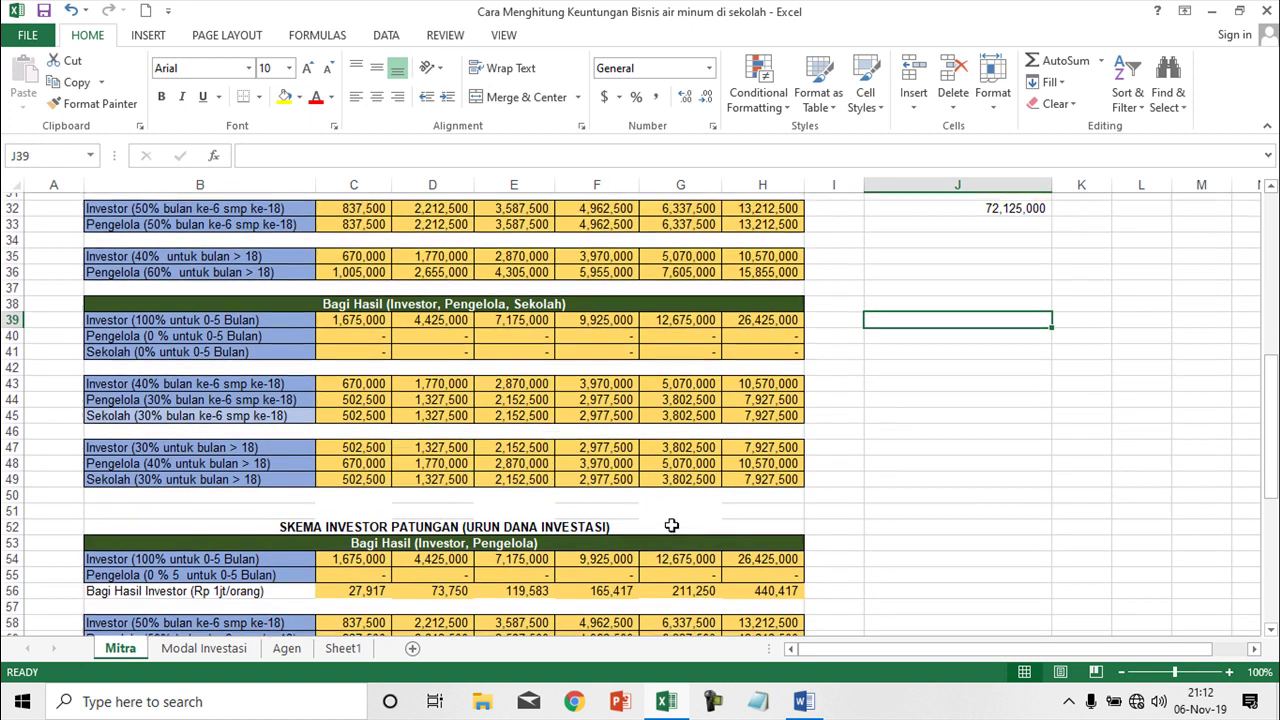
{"action": "left_click", "coordinate": [327, 307]}
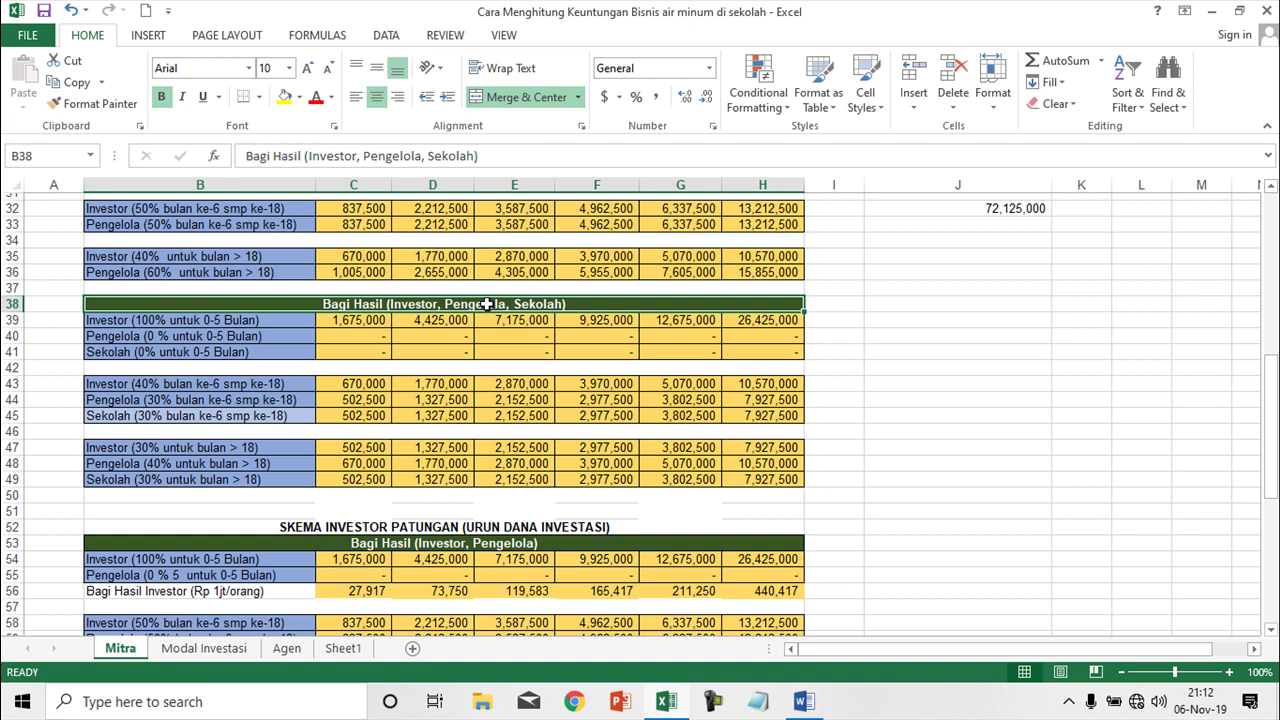
{"action": "left_click", "coordinate": [235, 321]}
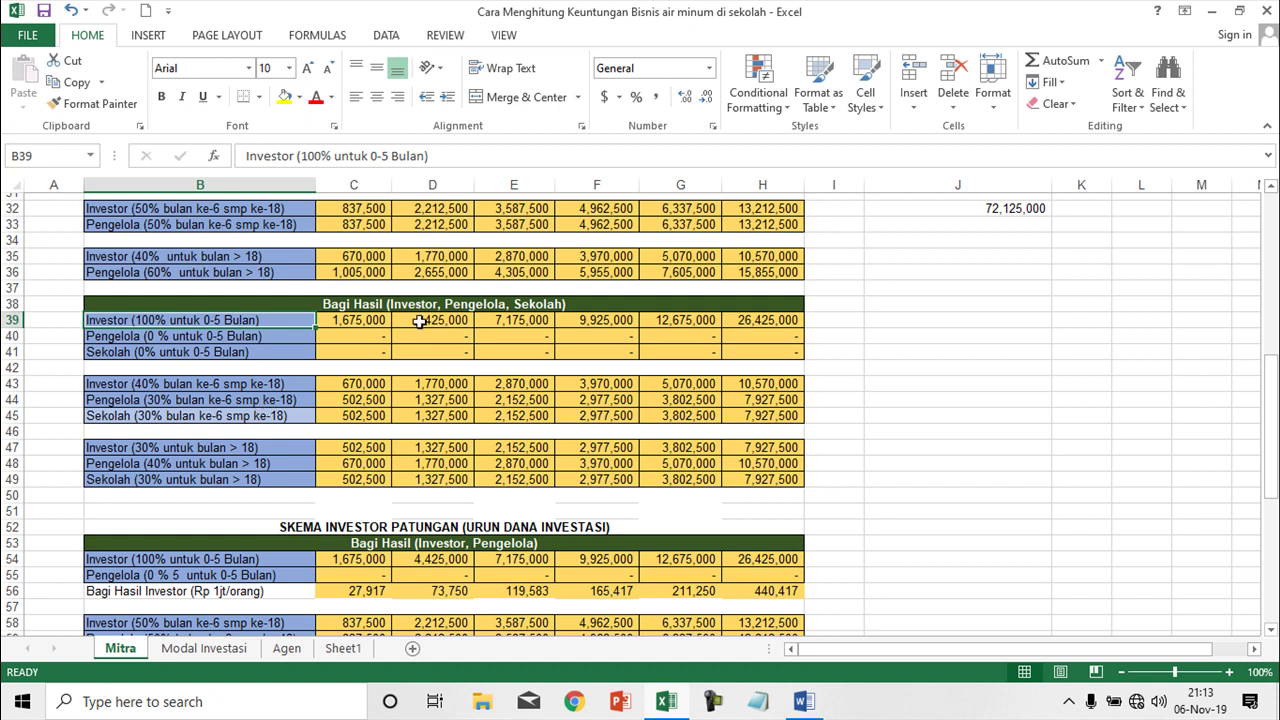
{"action": "left_click", "coordinate": [448, 303]}
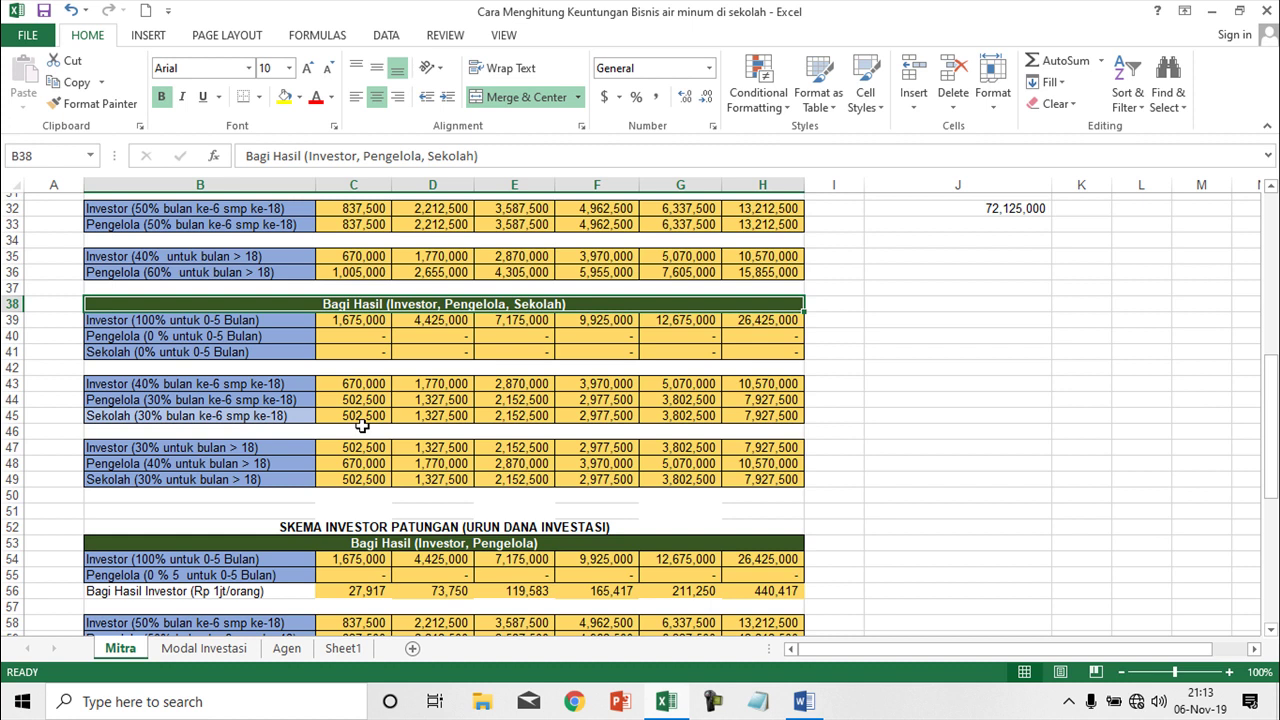
Look over the SKEMA INVESTOR PATUNGAN section from row 52, covering both its two-party and three-party profit sharing
{"action": "scroll", "coordinate": [362, 425], "scroll_direction": "down", "scroll_amount": 2}
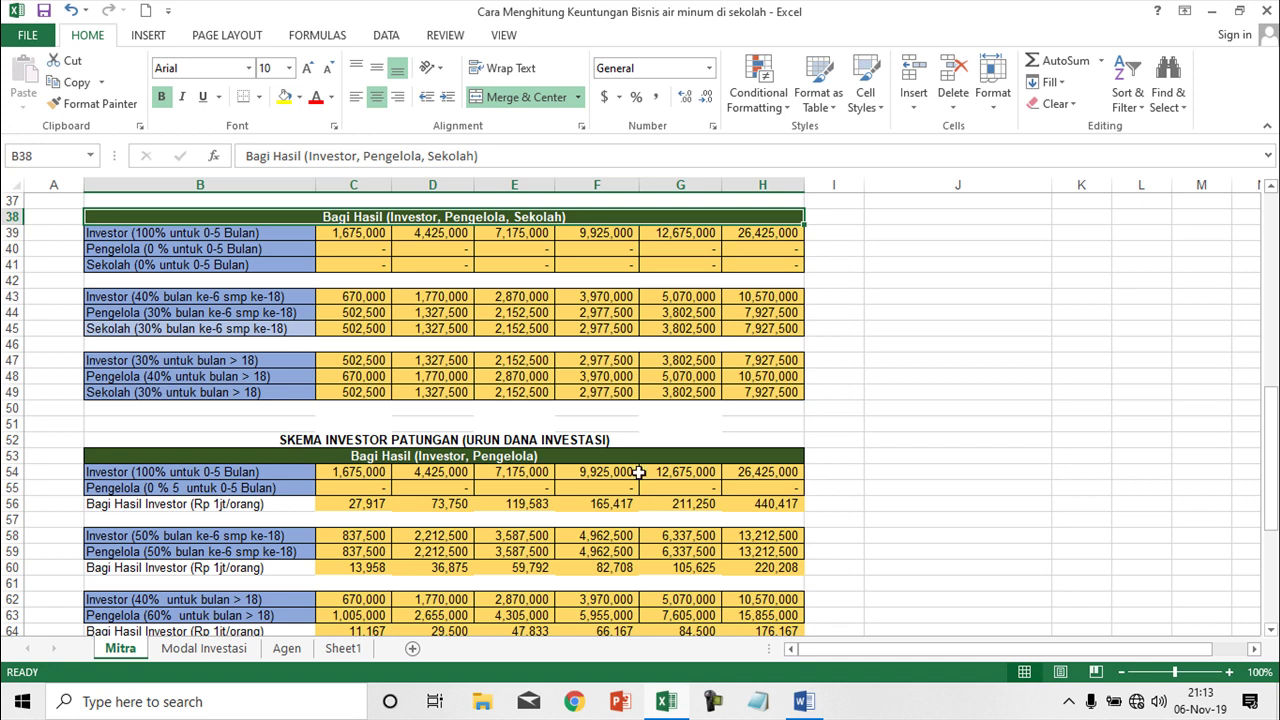
{"action": "scroll", "coordinate": [596, 445], "scroll_direction": "down", "scroll_amount": 3}
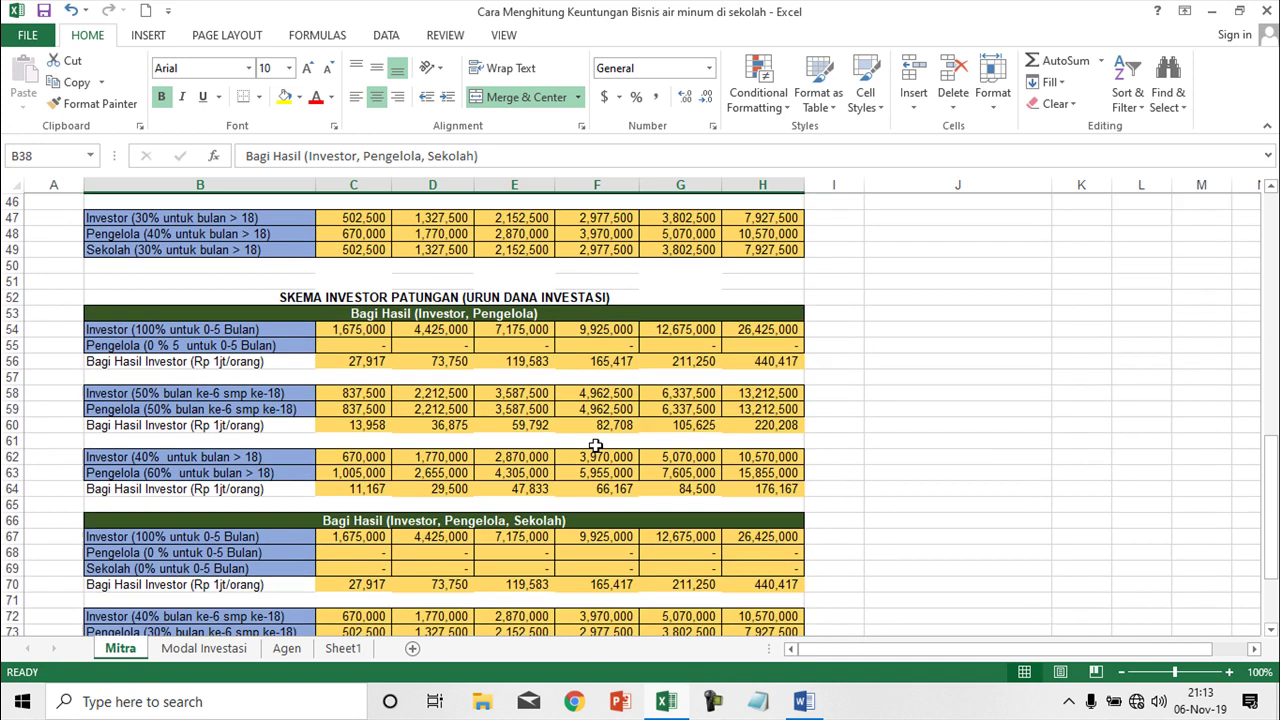
{"action": "scroll", "coordinate": [596, 445], "scroll_direction": "down", "scroll_amount": 1}
{"action": "scroll", "coordinate": [596, 445], "scroll_direction": "down", "scroll_amount": 1}
{"action": "scroll", "coordinate": [600, 442], "scroll_direction": "up", "scroll_amount": 1}
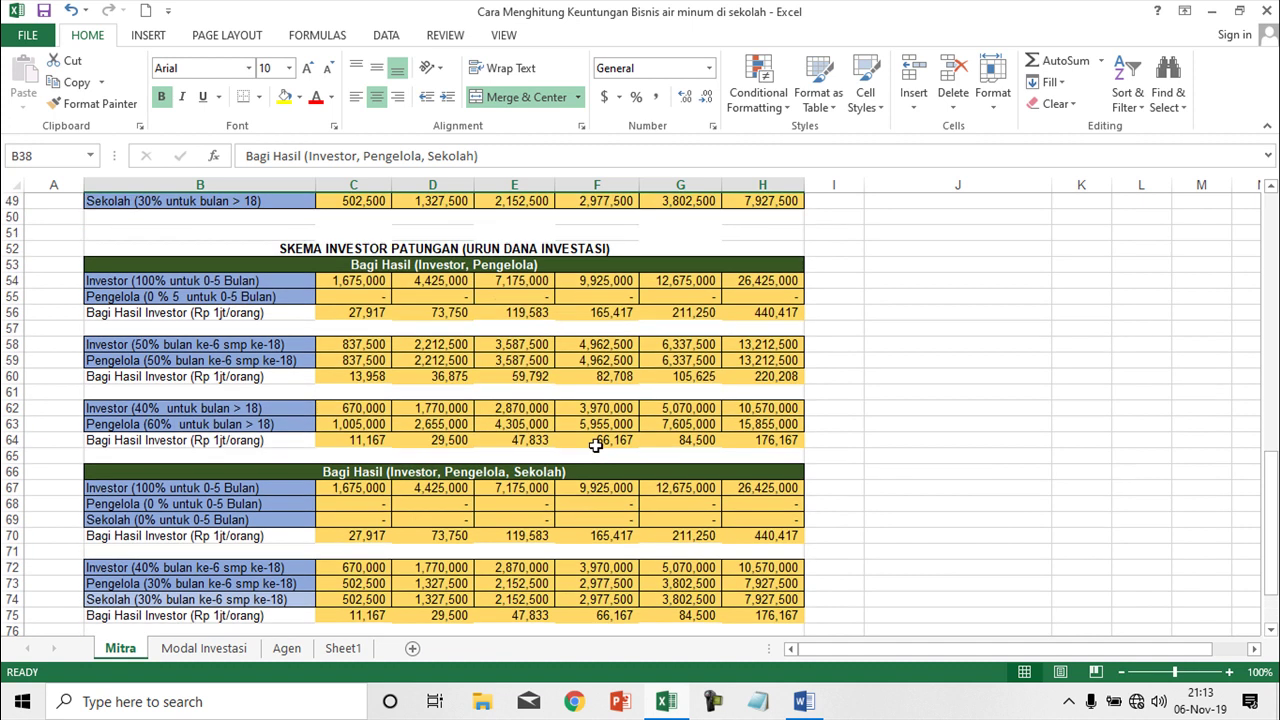
{"action": "left_click", "coordinate": [1271, 631]}
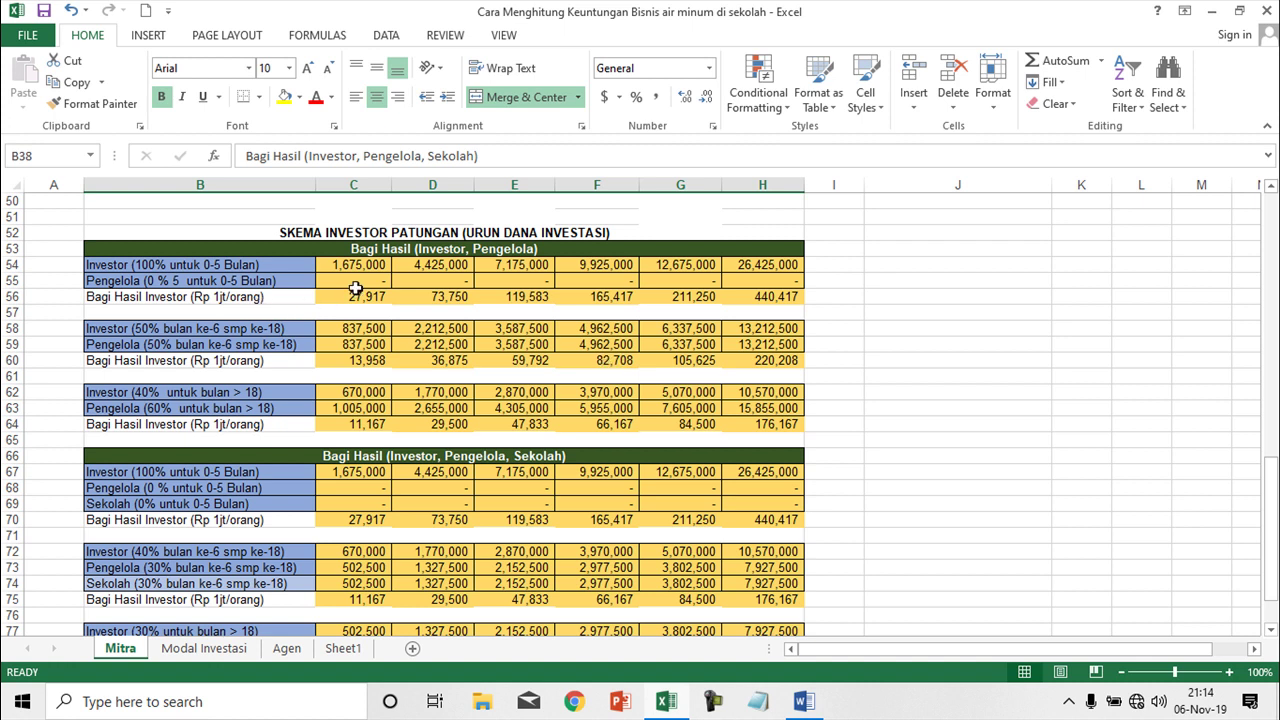
Check the per-person Bagi Hasil Investor (Rp 1jt/orang) formula in C56 against the Investor 100% share in C54
{"action": "scroll", "coordinate": [377, 262], "scroll_direction": "up", "scroll_amount": 10}
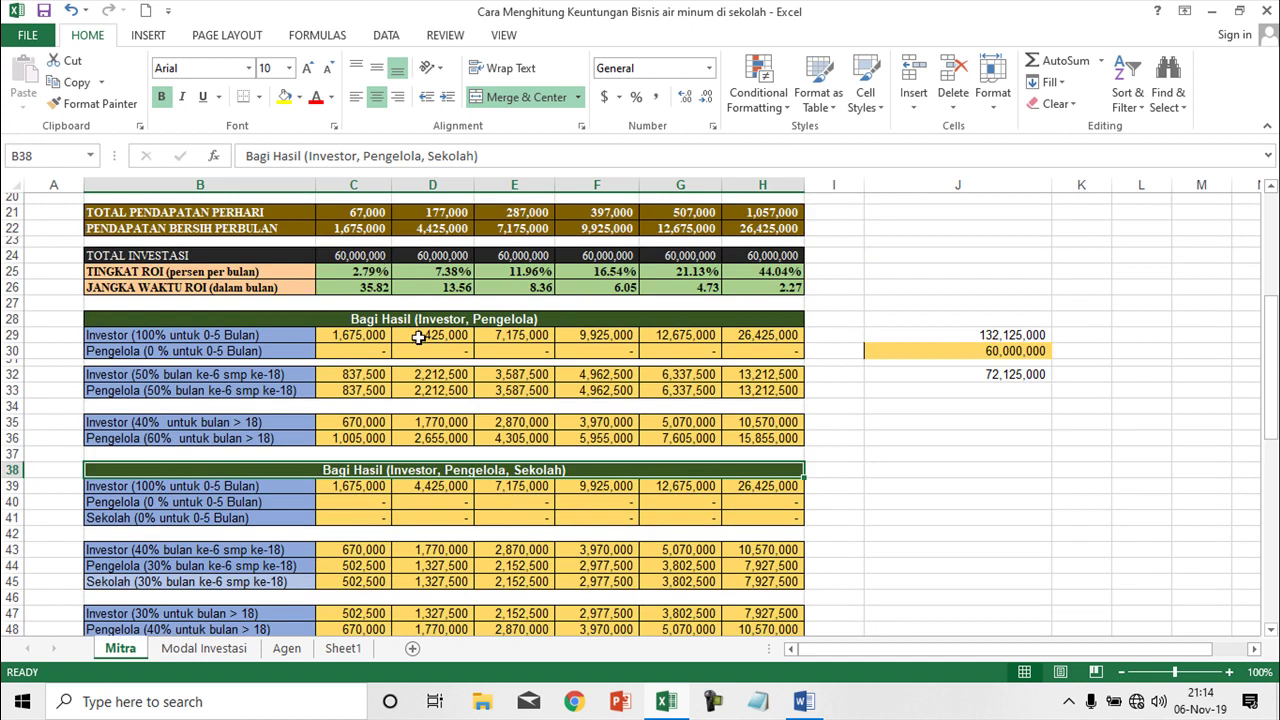
{"action": "scroll", "coordinate": [430, 335], "scroll_direction": "down", "scroll_amount": 5}
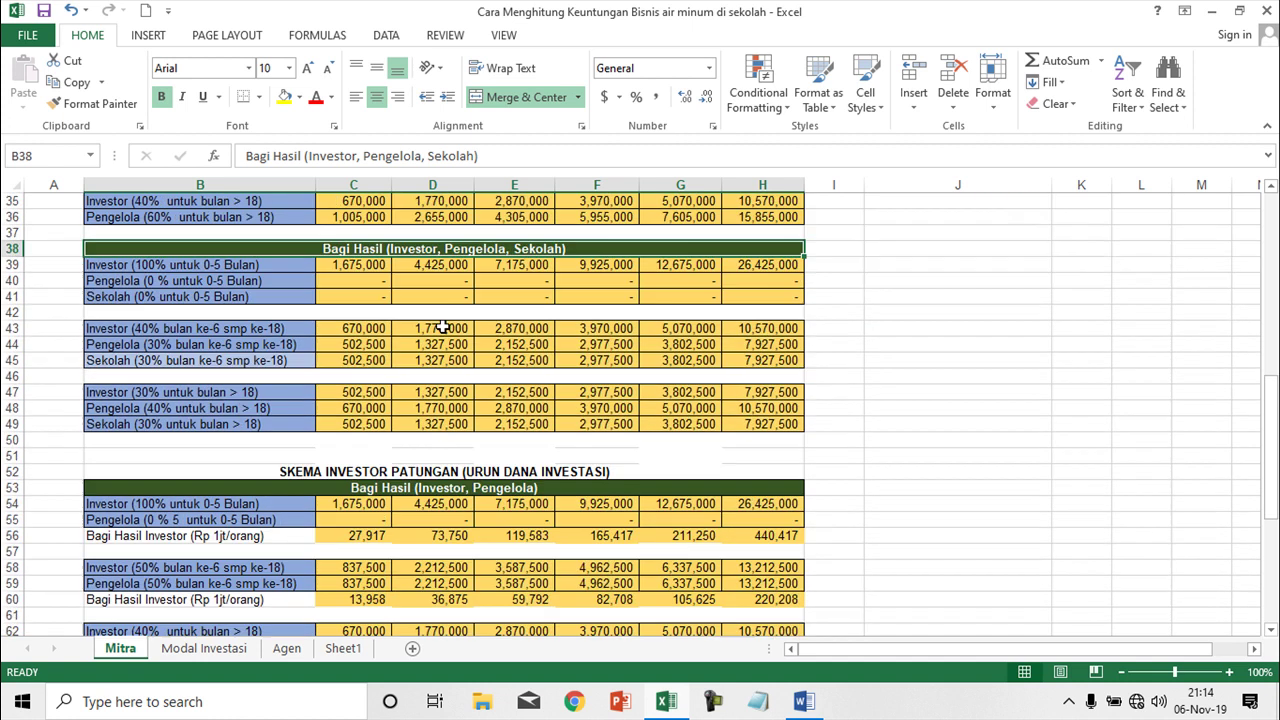
{"action": "scroll", "coordinate": [443, 327], "scroll_direction": "down", "scroll_amount": 5}
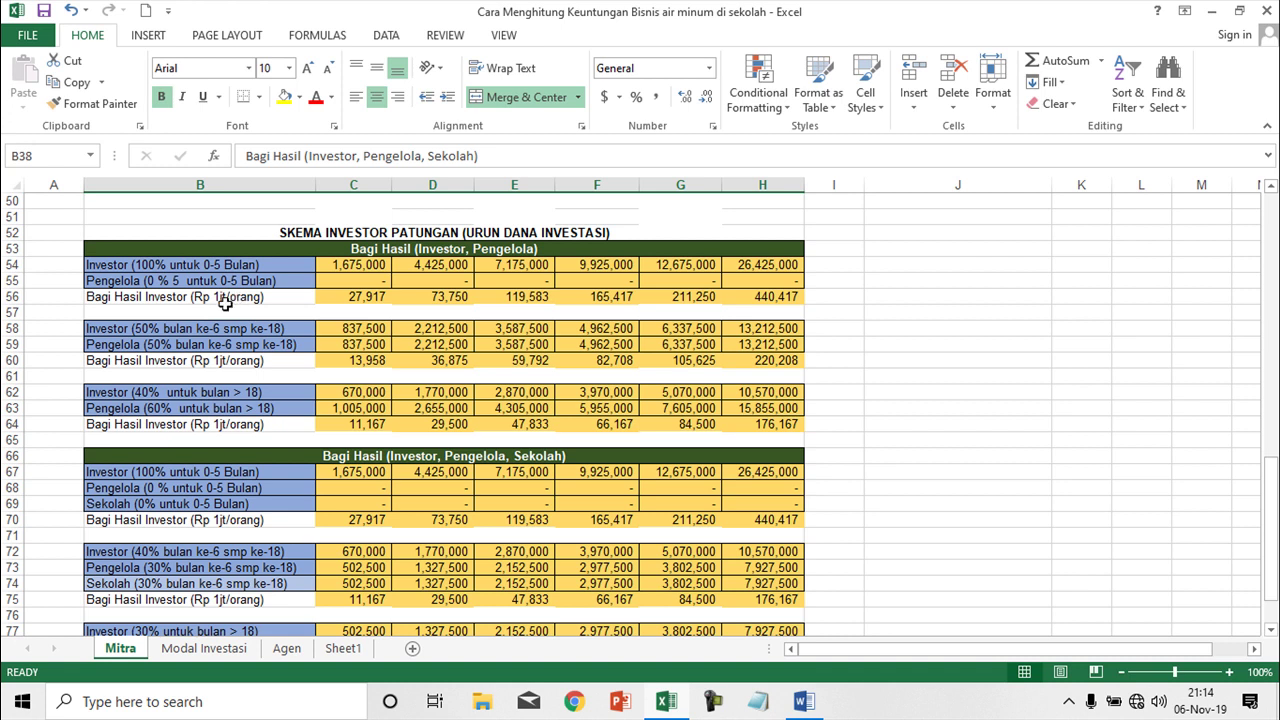
{"action": "left_click", "coordinate": [366, 296]}
{"action": "left_click", "coordinate": [370, 262]}
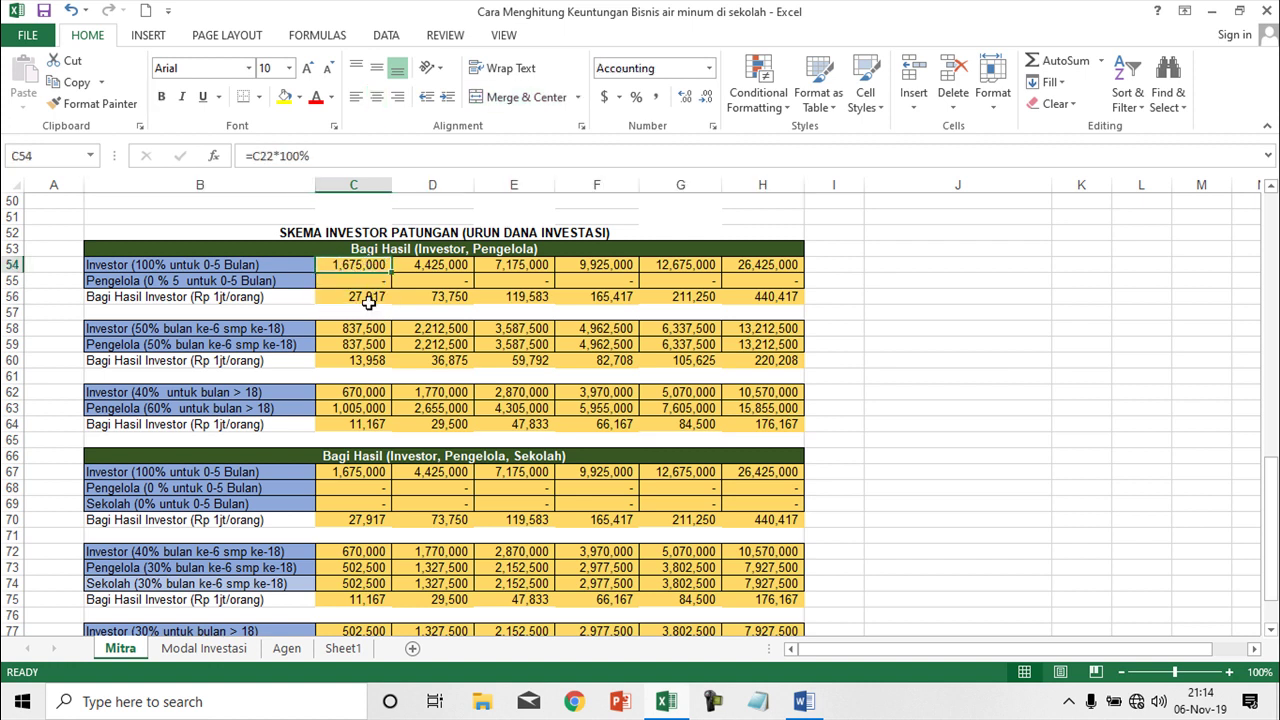
{"action": "left_click", "coordinate": [368, 298]}
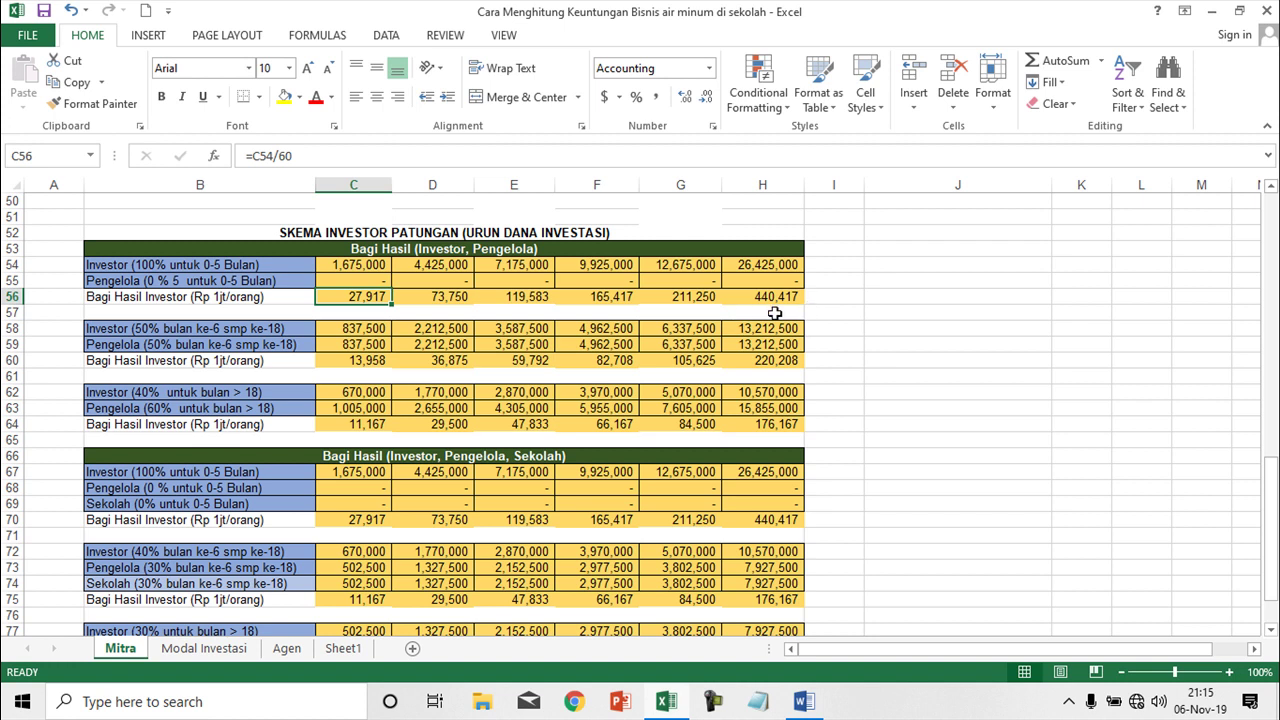
Compare the cost, income and ROI rows and the regular profit-sharing blocks with the SKEMA INVESTOR PATUNGAN section
{"action": "scroll", "coordinate": [775, 313], "scroll_direction": "up", "scroll_amount": 3}
{"action": "scroll", "coordinate": [775, 313], "scroll_direction": "up", "scroll_amount": 5}
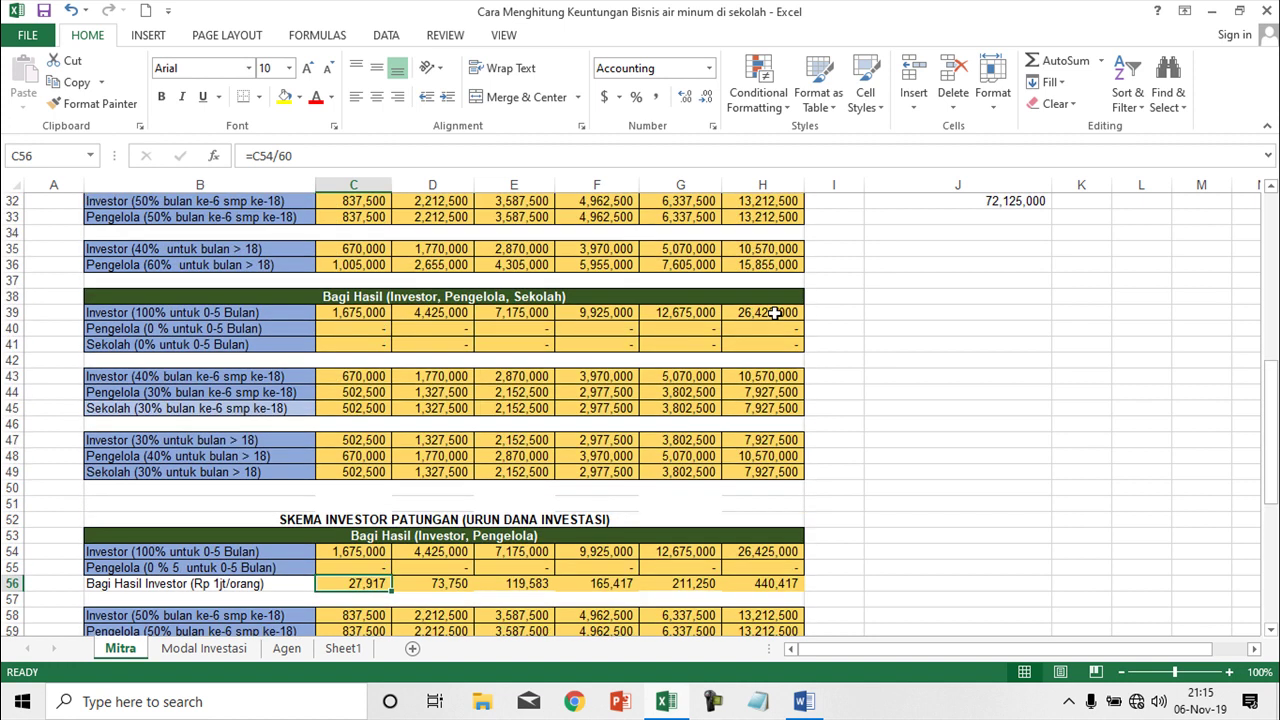
{"action": "scroll", "coordinate": [775, 313], "scroll_direction": "up", "scroll_amount": 4}
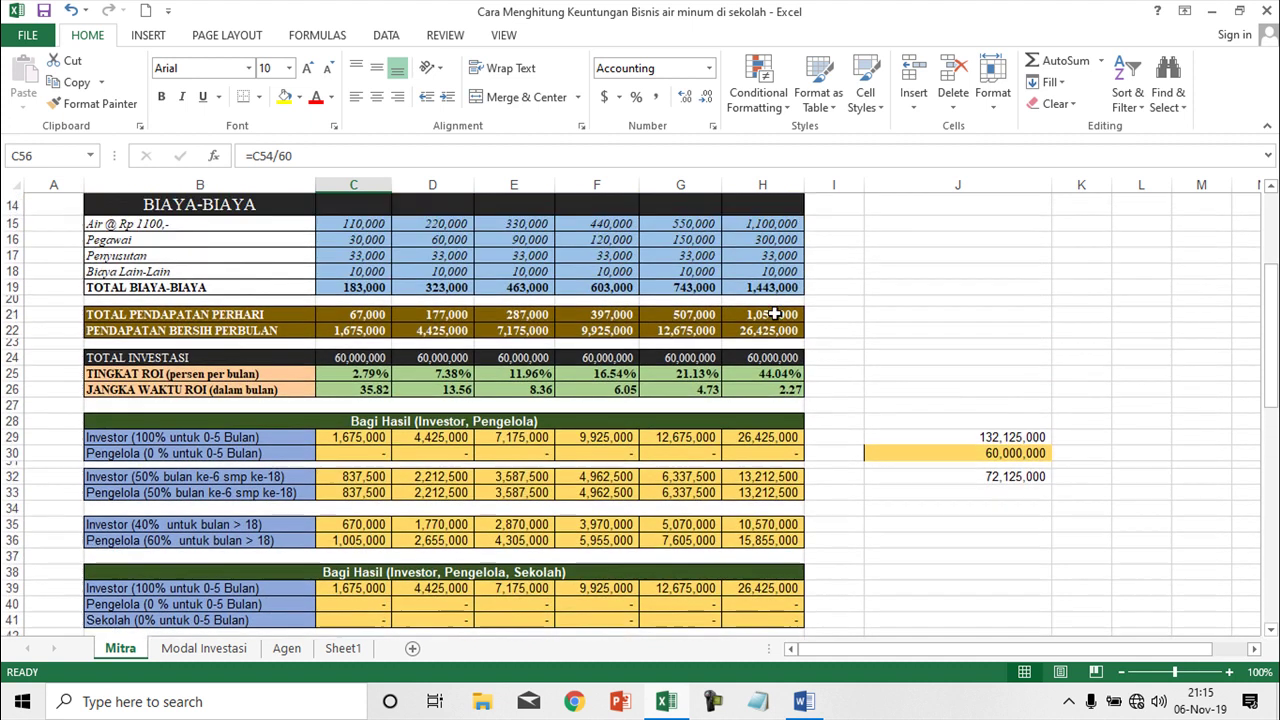
{"action": "scroll", "coordinate": [775, 313], "scroll_direction": "up", "scroll_amount": 4}
{"action": "scroll", "coordinate": [775, 313], "scroll_direction": "down", "scroll_amount": 3}
{"action": "scroll", "coordinate": [775, 313], "scroll_direction": "down", "scroll_amount": 7}
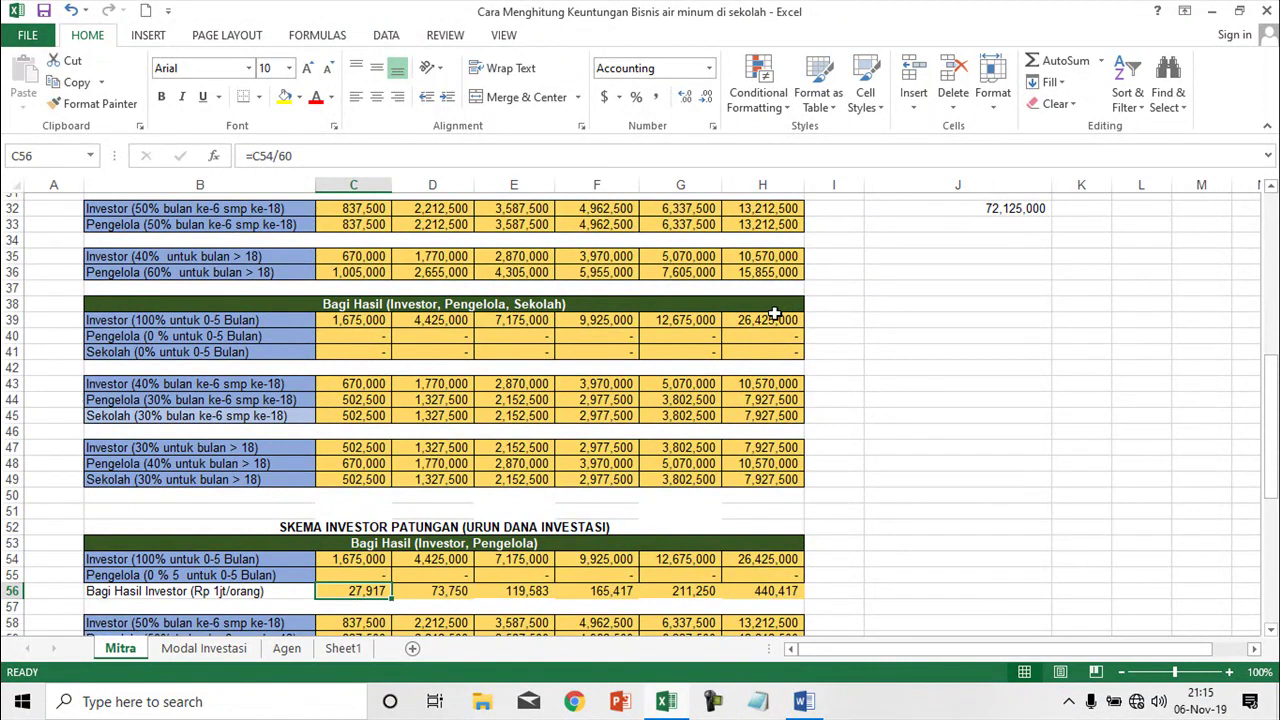
{"action": "scroll", "coordinate": [775, 313], "scroll_direction": "down", "scroll_amount": 5}
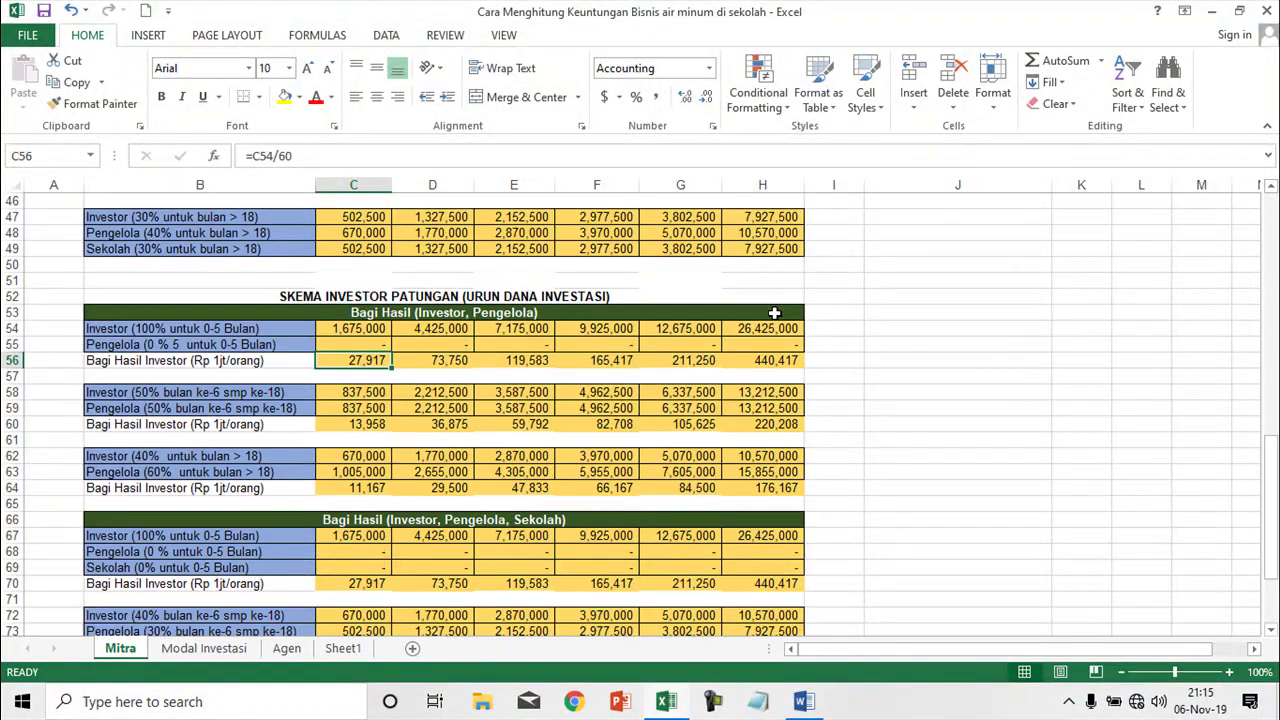
{"action": "scroll", "coordinate": [775, 313], "scroll_direction": "down", "scroll_amount": 1}
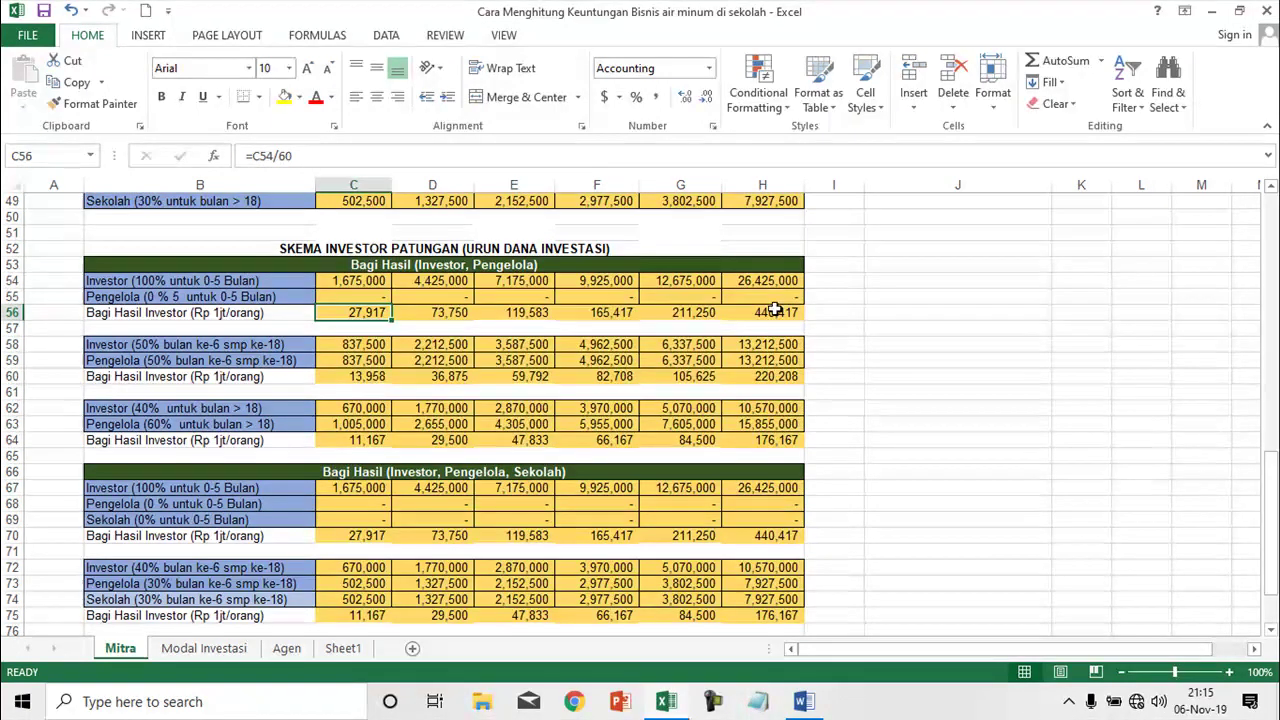
Inspect the per-person Bagi Hasil Investor in C60 against the Investor 50% share for months 6 to 18 in C58
{"action": "left_click", "coordinate": [198, 345]}
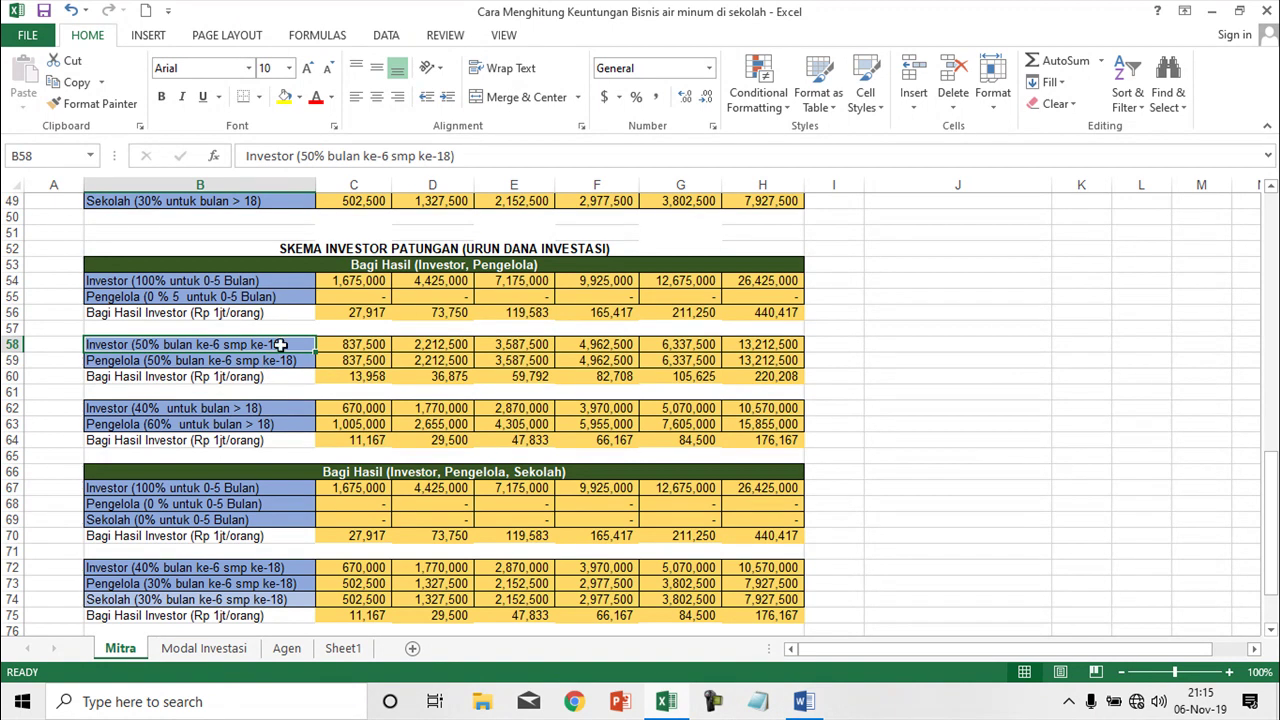
{"action": "left_click", "coordinate": [359, 377]}
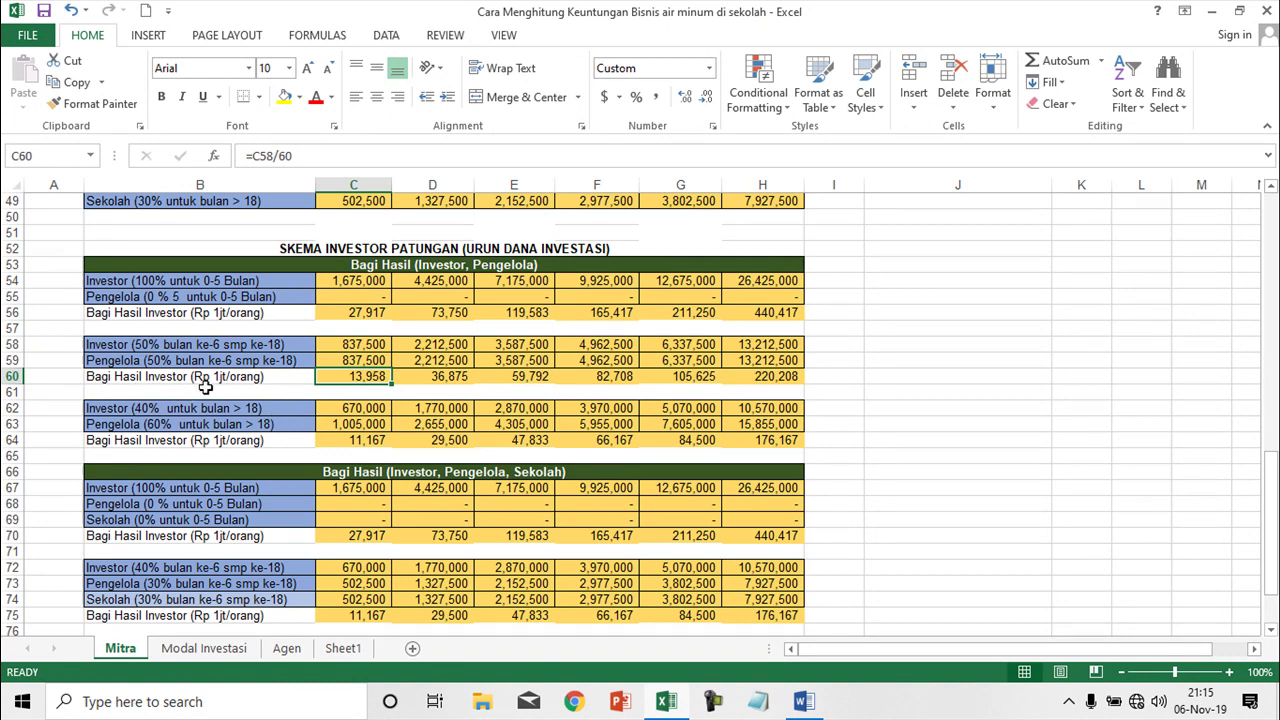
{"action": "left_click", "coordinate": [366, 345]}
{"action": "left_click", "coordinate": [365, 375]}
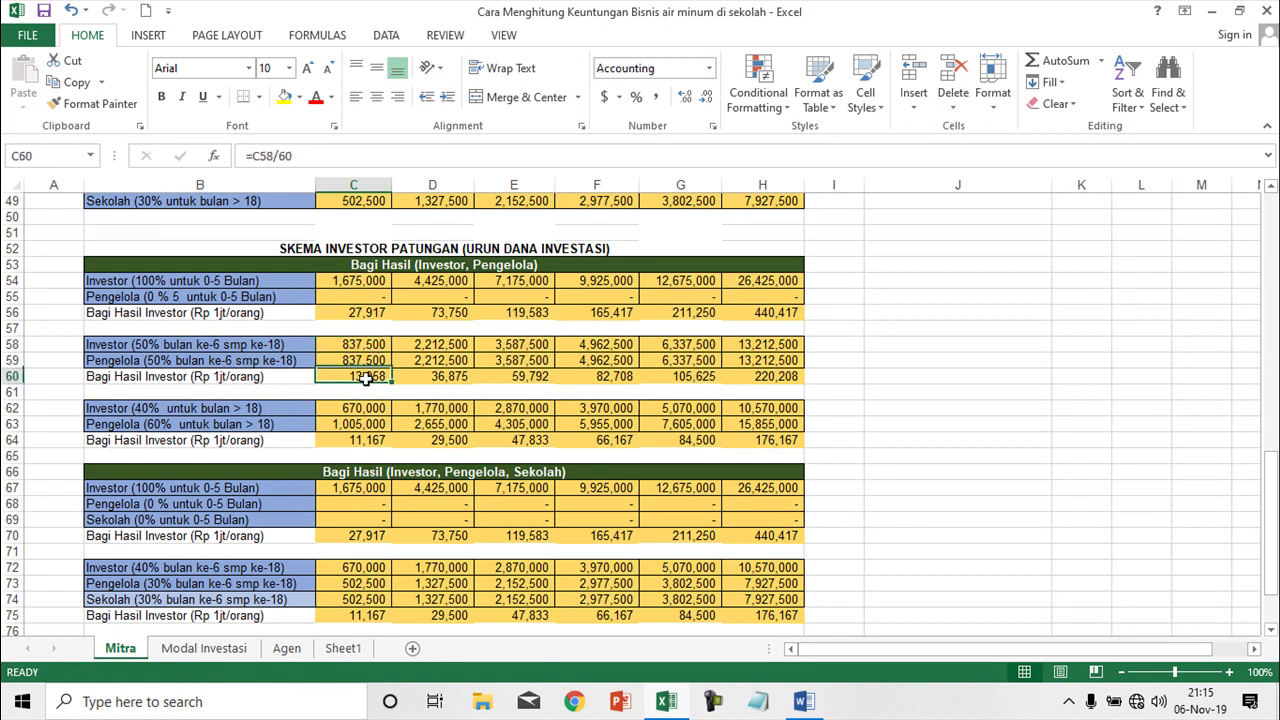
{"action": "left_click", "coordinate": [257, 381]}
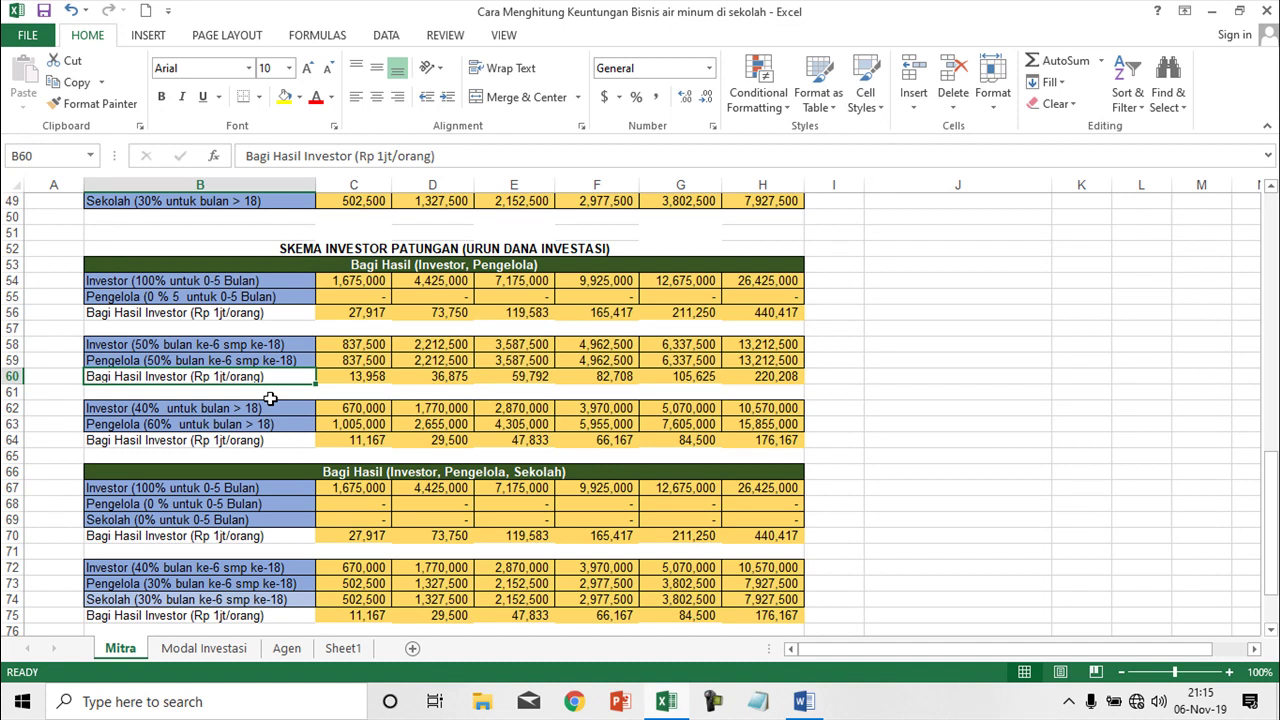
{"action": "left_click", "coordinate": [365, 380]}
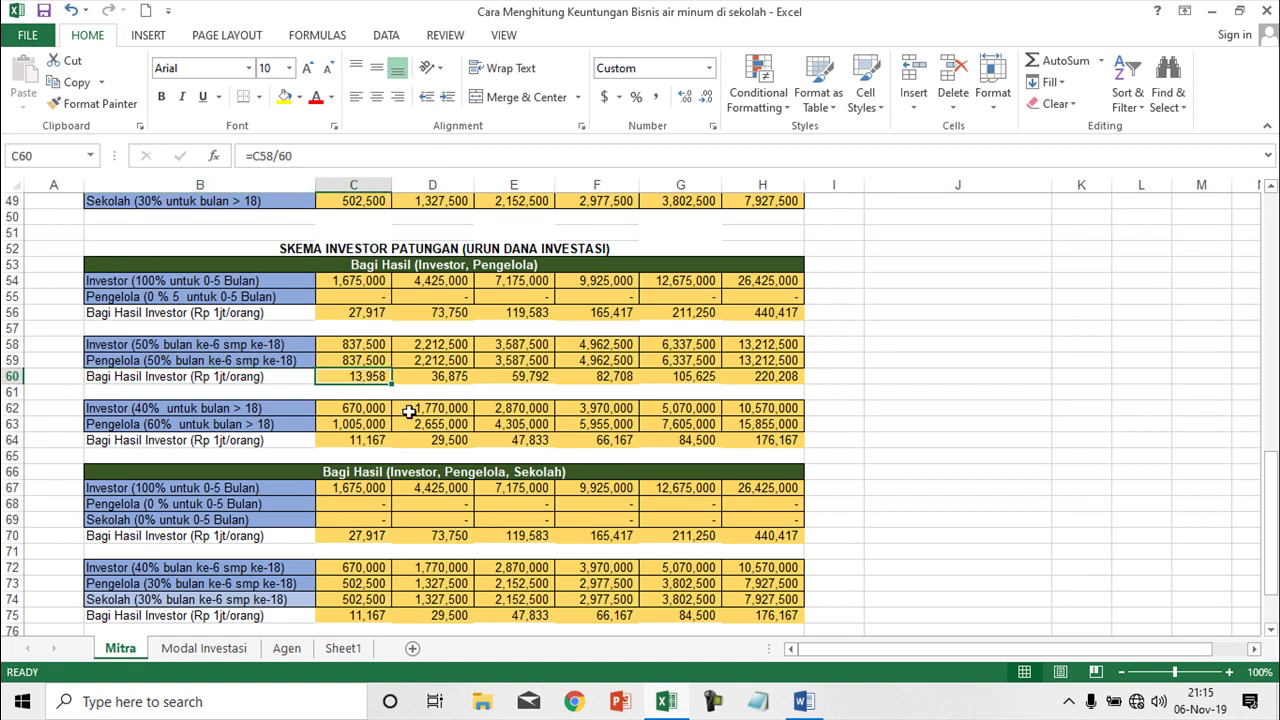
Inspect the per-person formula in C64 and the Investor 40% and Pengelola 60% labels in B62 and B63
{"action": "scroll", "coordinate": [412, 408], "scroll_direction": "down", "scroll_amount": 3}
{"action": "scroll", "coordinate": [412, 407], "scroll_direction": "down", "scroll_amount": 3}
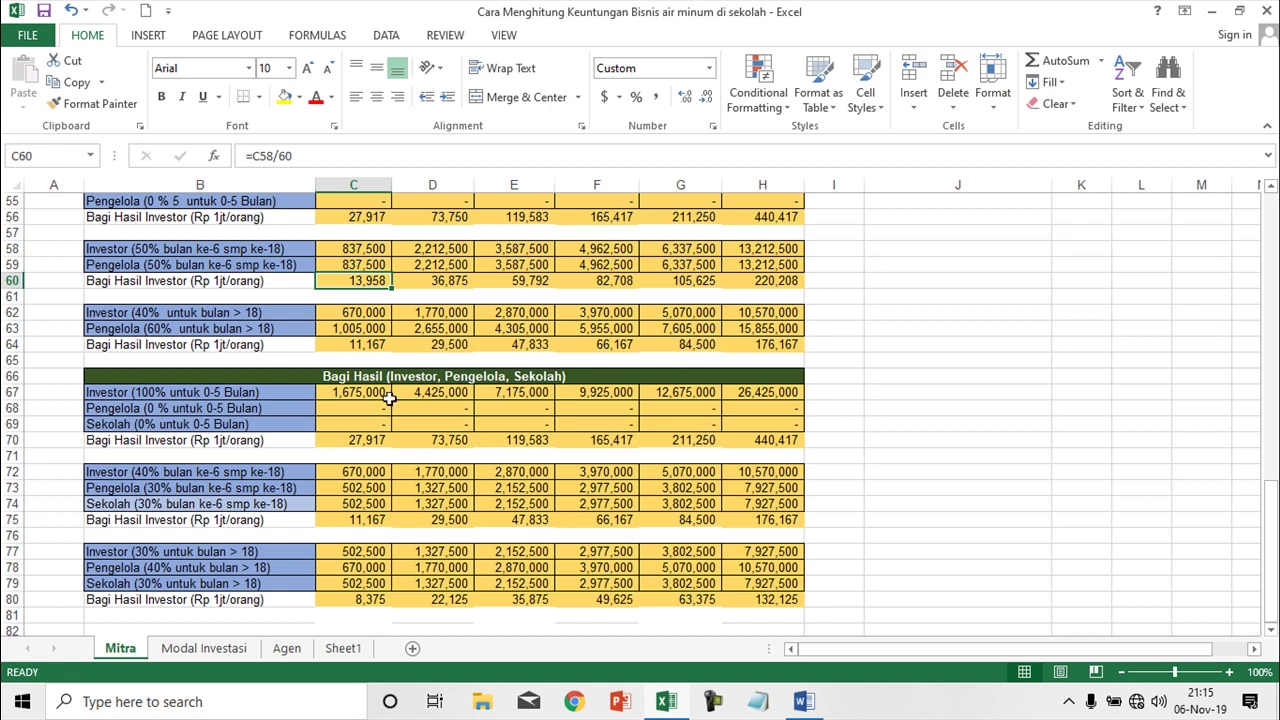
{"action": "left_click", "coordinate": [368, 344]}
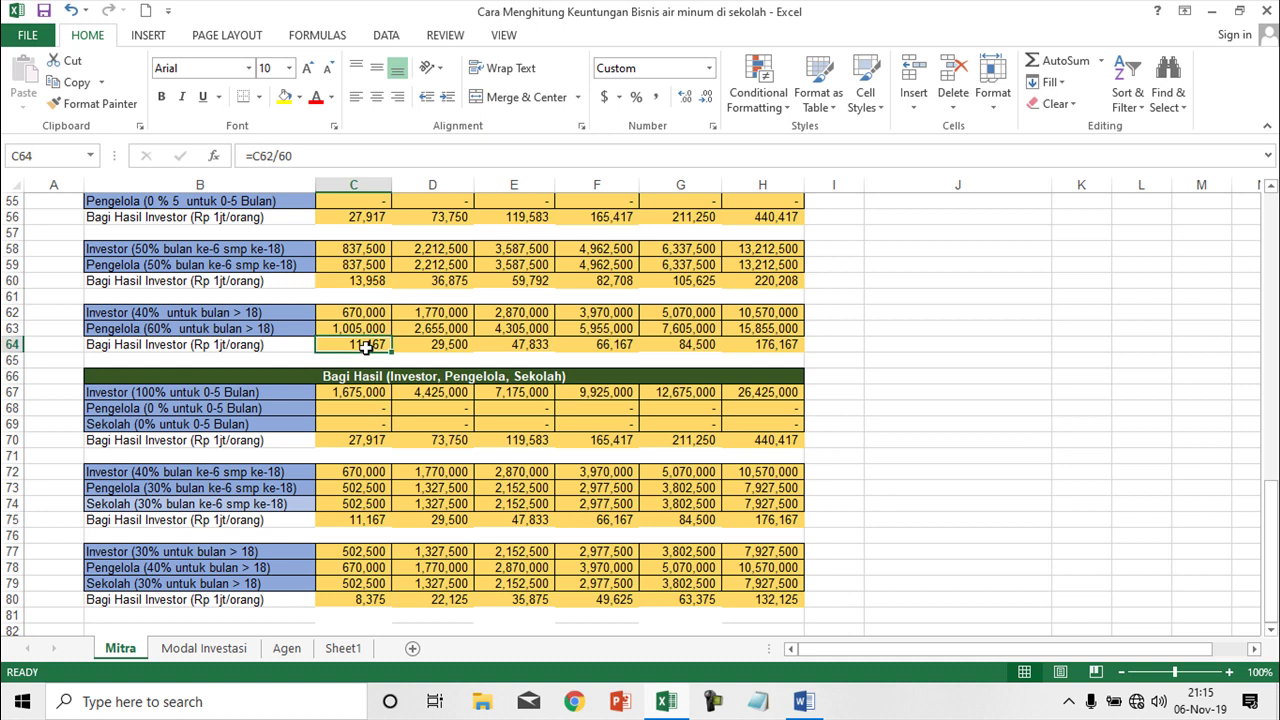
{"action": "left_click", "coordinate": [168, 312]}
{"action": "left_click", "coordinate": [172, 328]}
Examine the patungan scheme's Bagi Hasil (Investor, Pengelola, Sekolah) block from row 66, including the per-person formula in C70
{"action": "scroll", "coordinate": [262, 430], "scroll_direction": "down", "scroll_amount": 2}
{"action": "scroll", "coordinate": [262, 430], "scroll_direction": "down", "scroll_amount": 2}
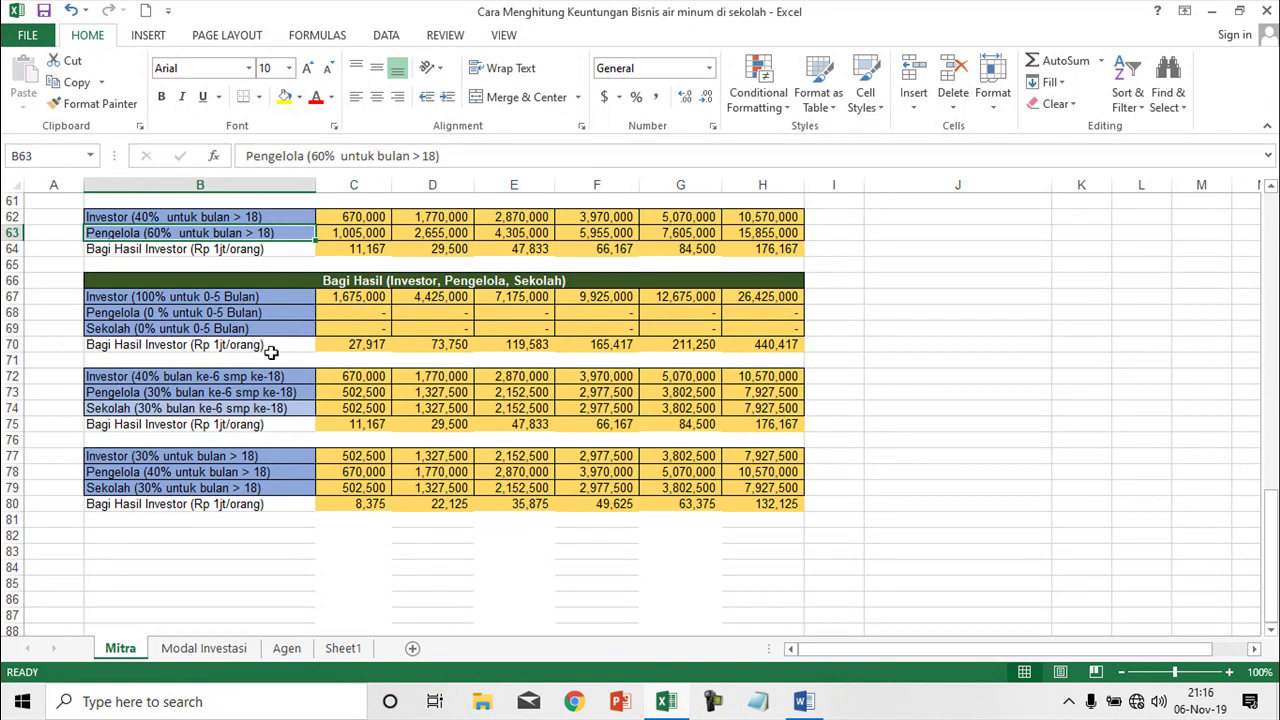
{"action": "scroll", "coordinate": [391, 359], "scroll_direction": "up", "scroll_amount": 3}
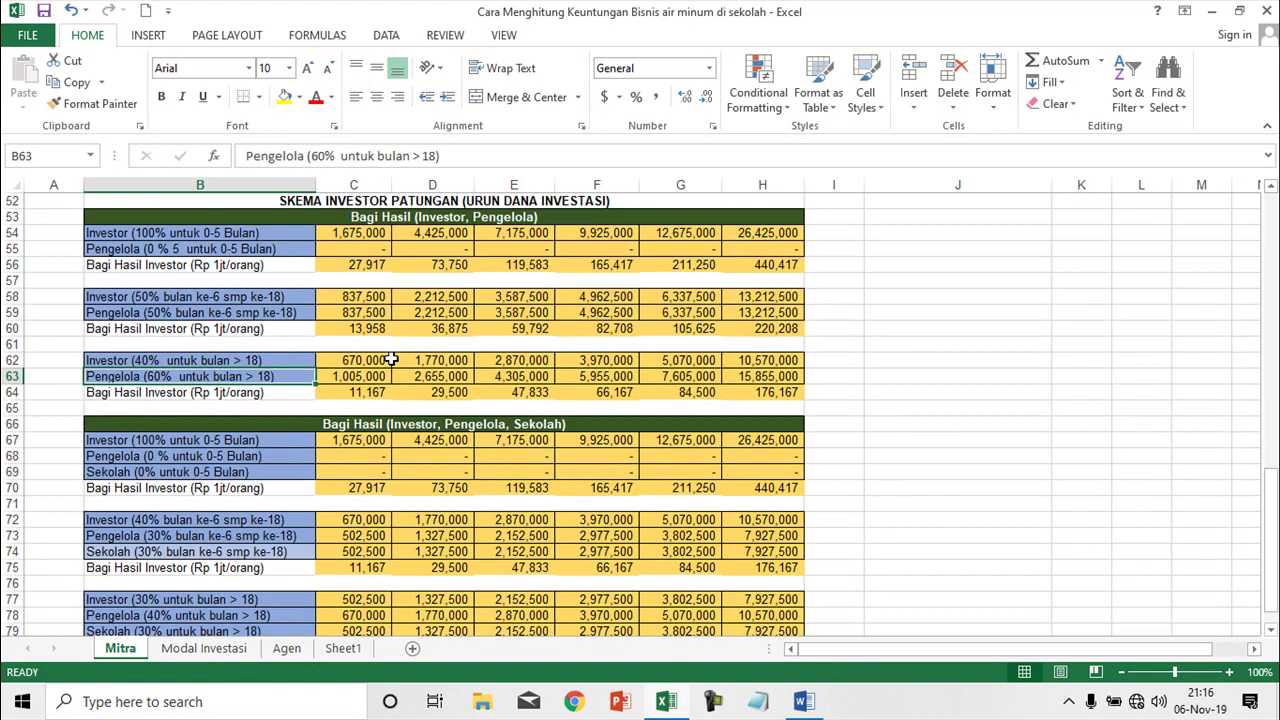
{"action": "scroll", "coordinate": [391, 359], "scroll_direction": "down", "scroll_amount": 3}
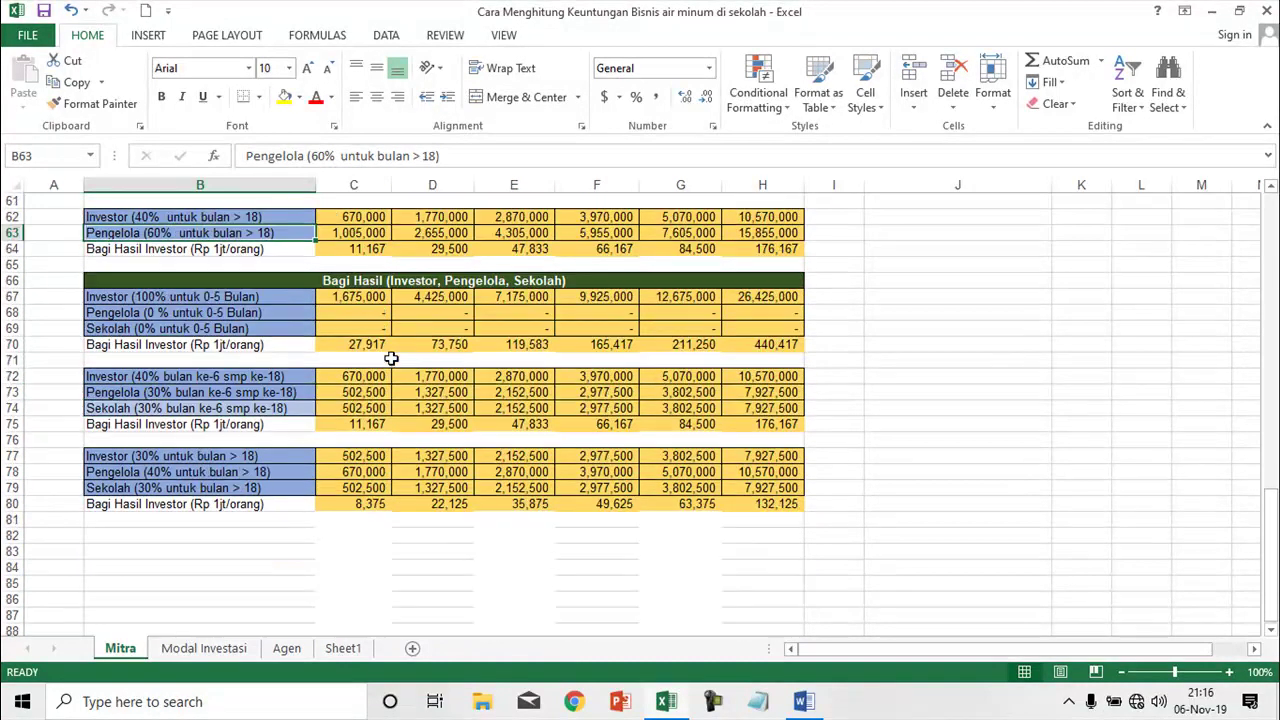
{"action": "left_click", "coordinate": [408, 285]}
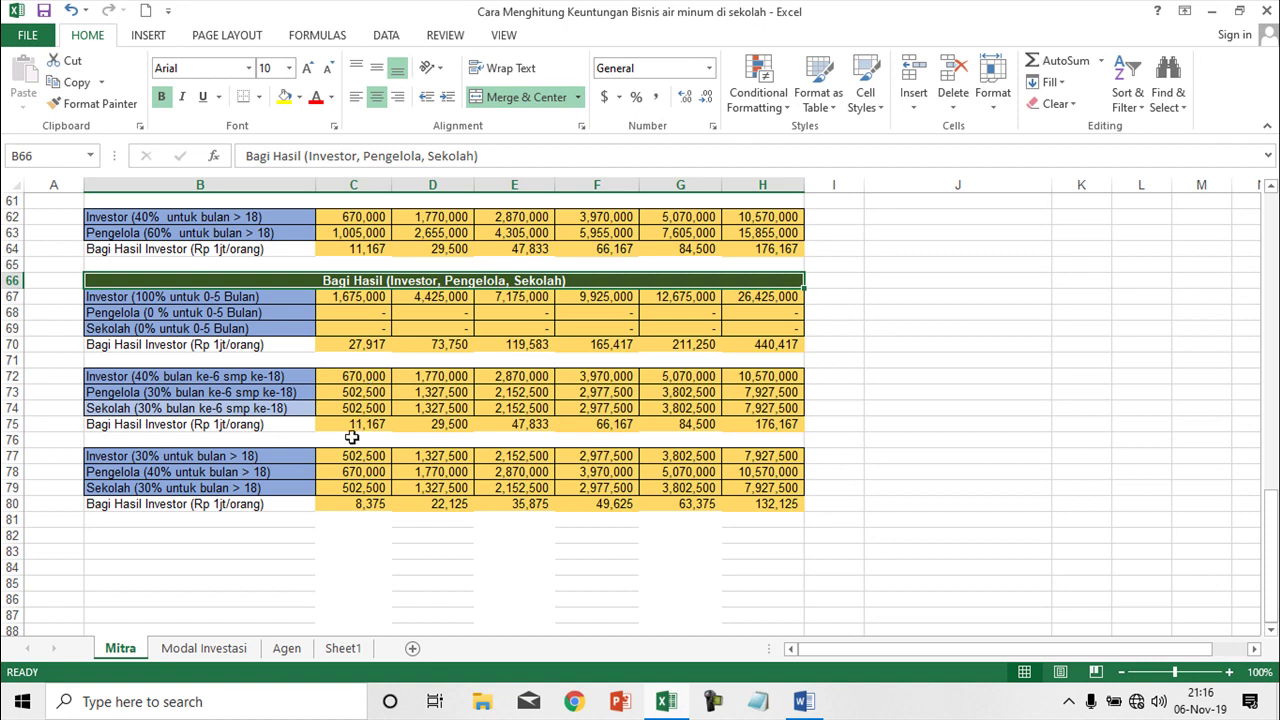
{"action": "left_click", "coordinate": [364, 344]}
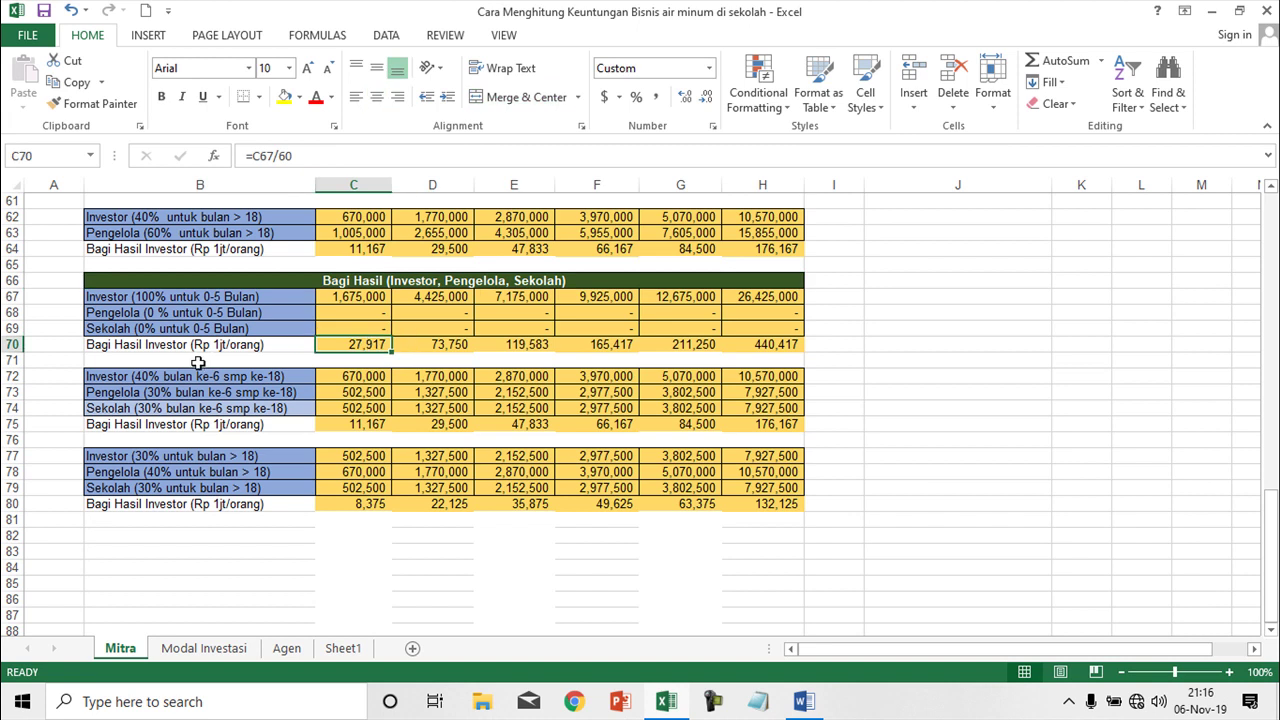
{"action": "left_click", "coordinate": [205, 348]}
{"action": "left_click", "coordinate": [355, 347]}
{"action": "scroll", "coordinate": [376, 401], "scroll_direction": "down", "scroll_amount": 1}
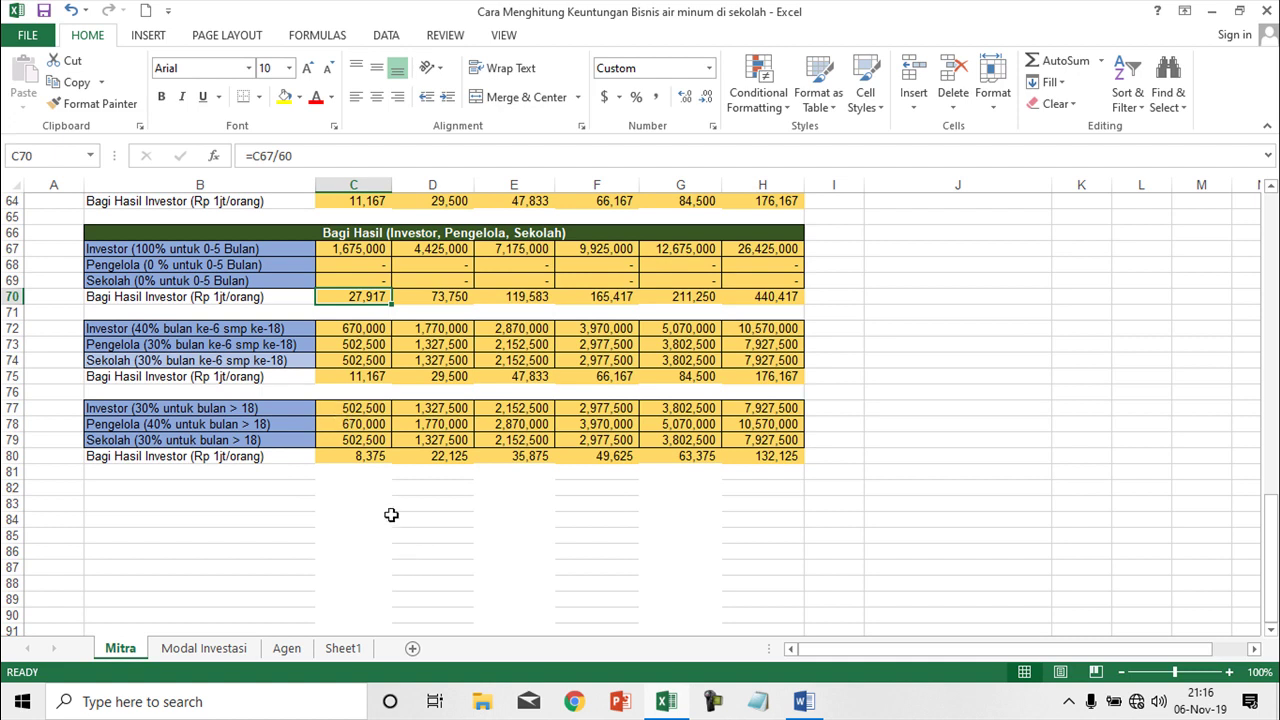
{"action": "scroll", "coordinate": [393, 513], "scroll_direction": "up", "scroll_amount": 12}
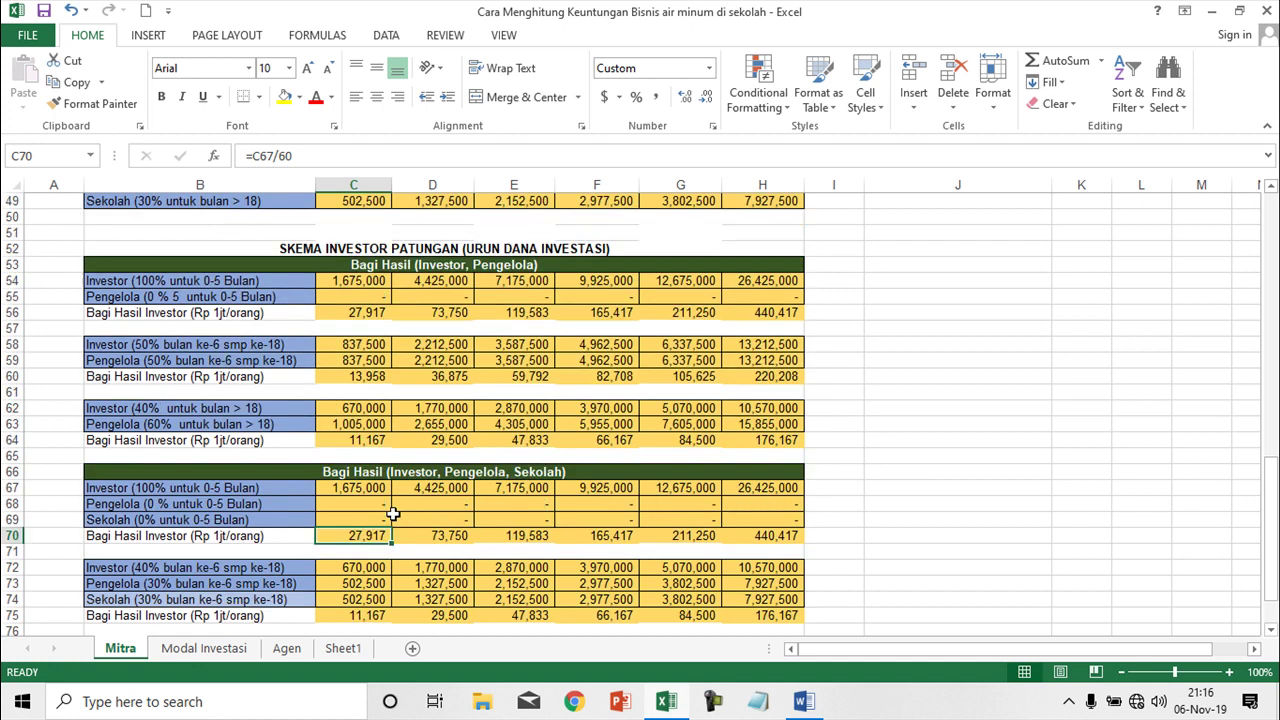
Inspect the PENJUALAN AIR (siswa) sales tiers in row 4 one by one, from C4 to H4
{"action": "scroll", "coordinate": [393, 513], "scroll_direction": "up", "scroll_amount": 7}
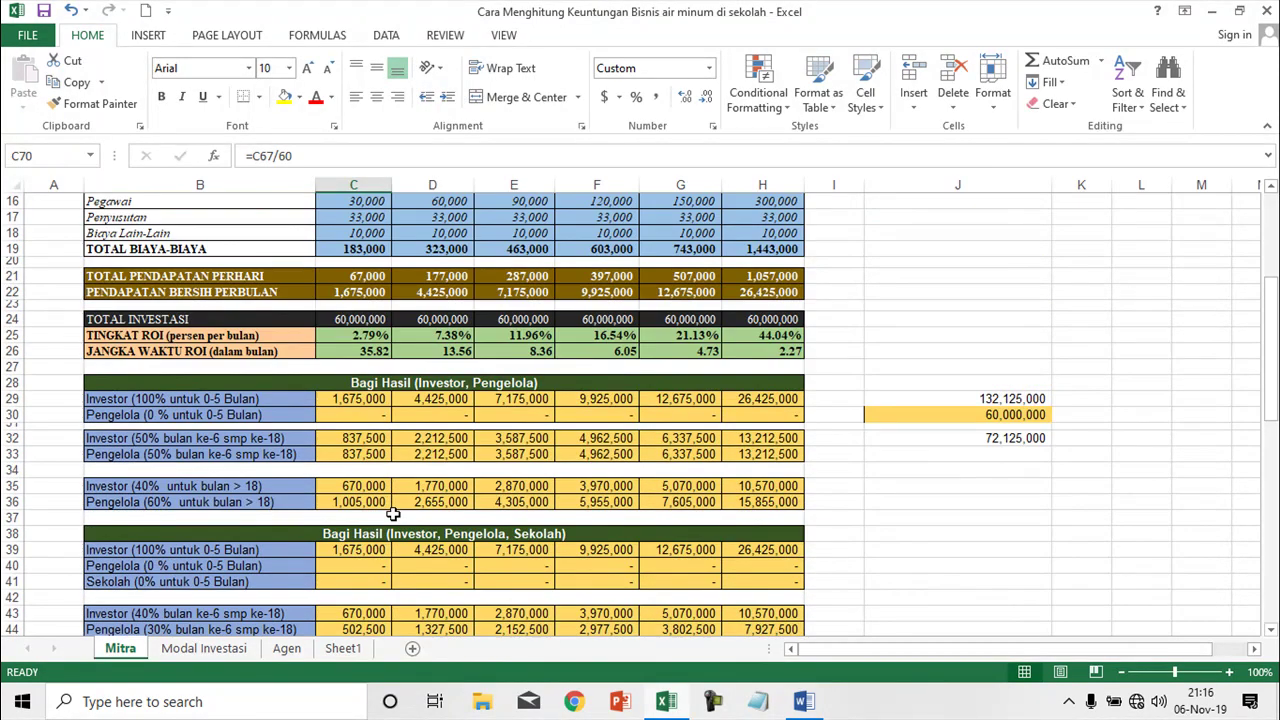
{"action": "scroll", "coordinate": [393, 513], "scroll_direction": "up", "scroll_amount": 3}
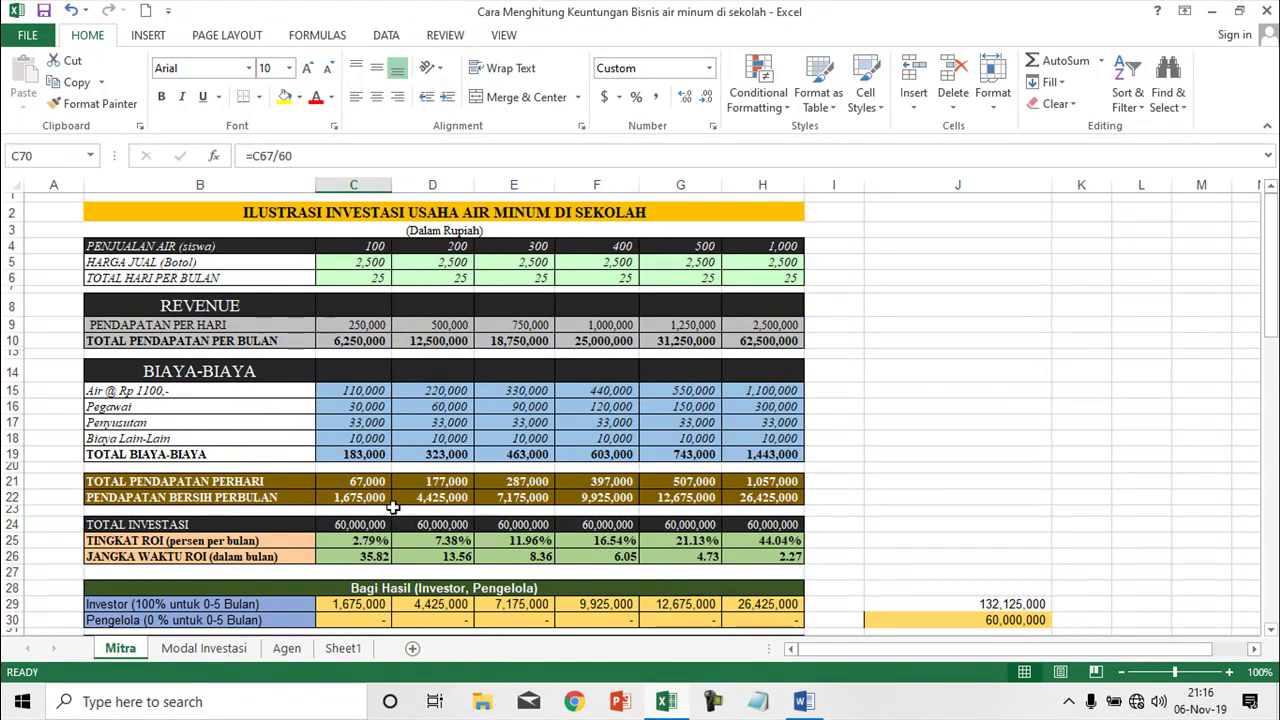
{"action": "left_click", "coordinate": [364, 245]}
{"action": "left_click", "coordinate": [422, 246]}
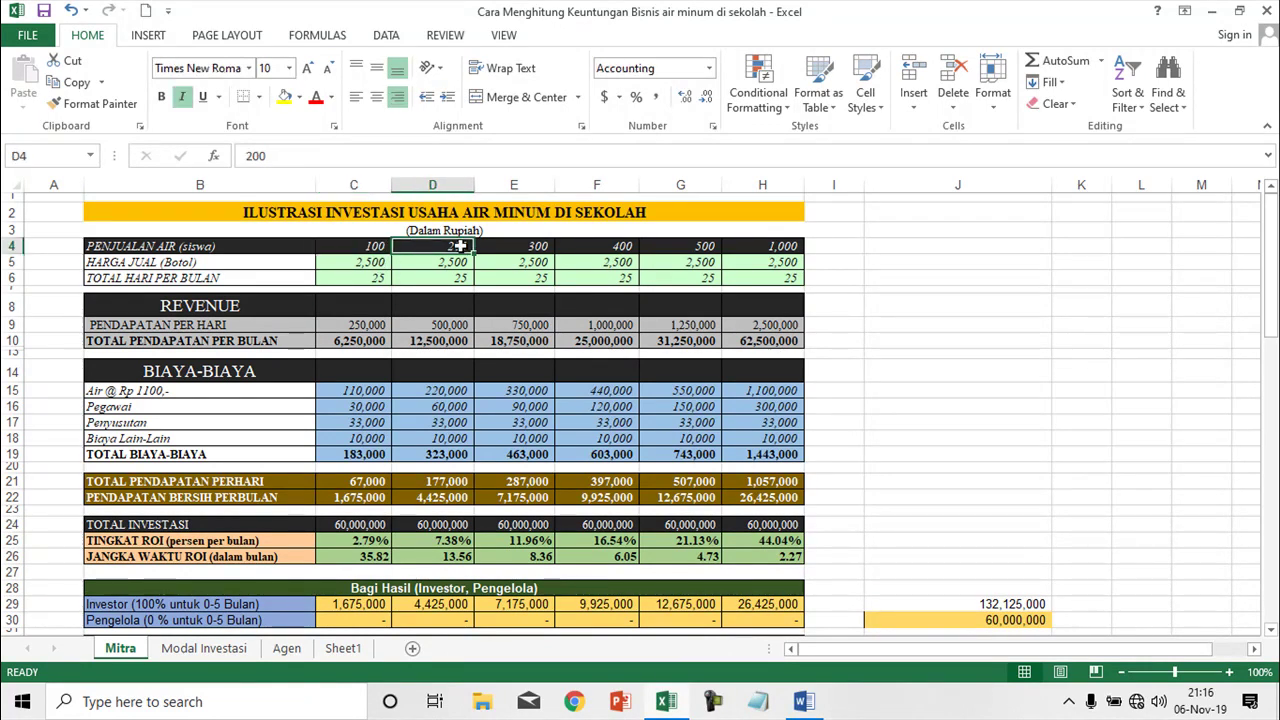
{"action": "left_click", "coordinate": [512, 250]}
{"action": "left_click", "coordinate": [592, 248]}
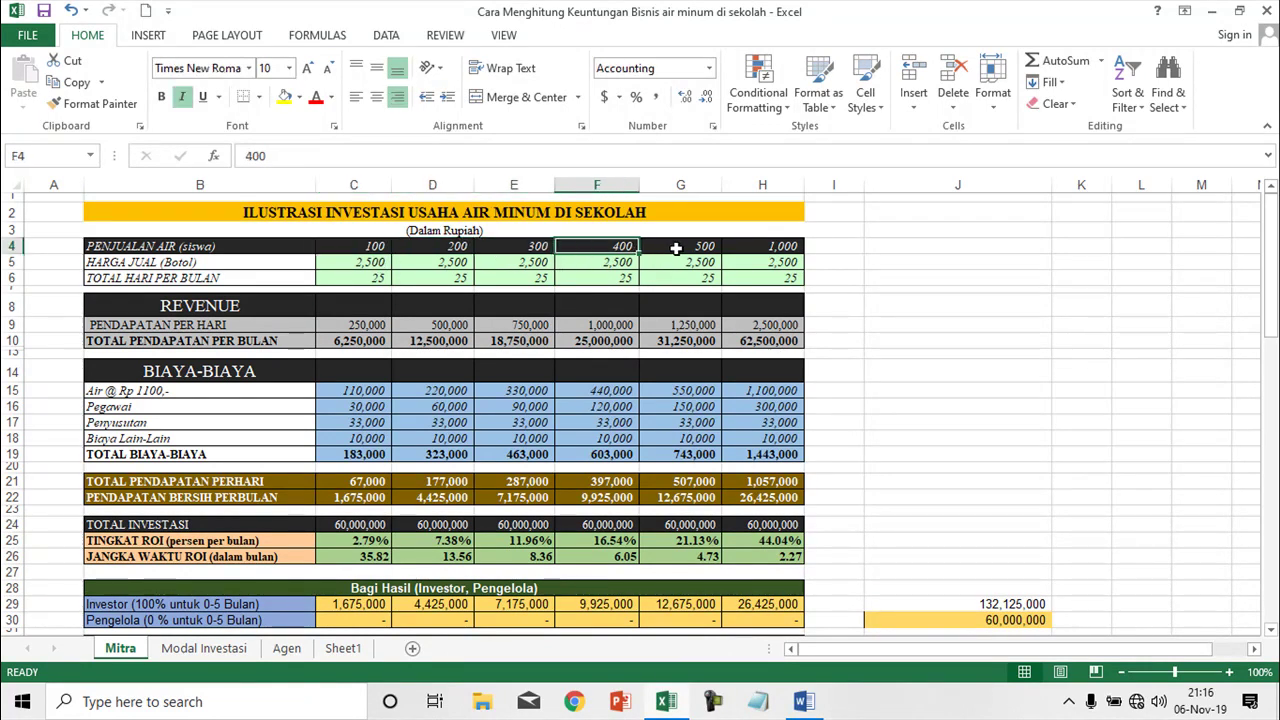
{"action": "left_click", "coordinate": [685, 248]}
{"action": "left_click", "coordinate": [746, 248]}
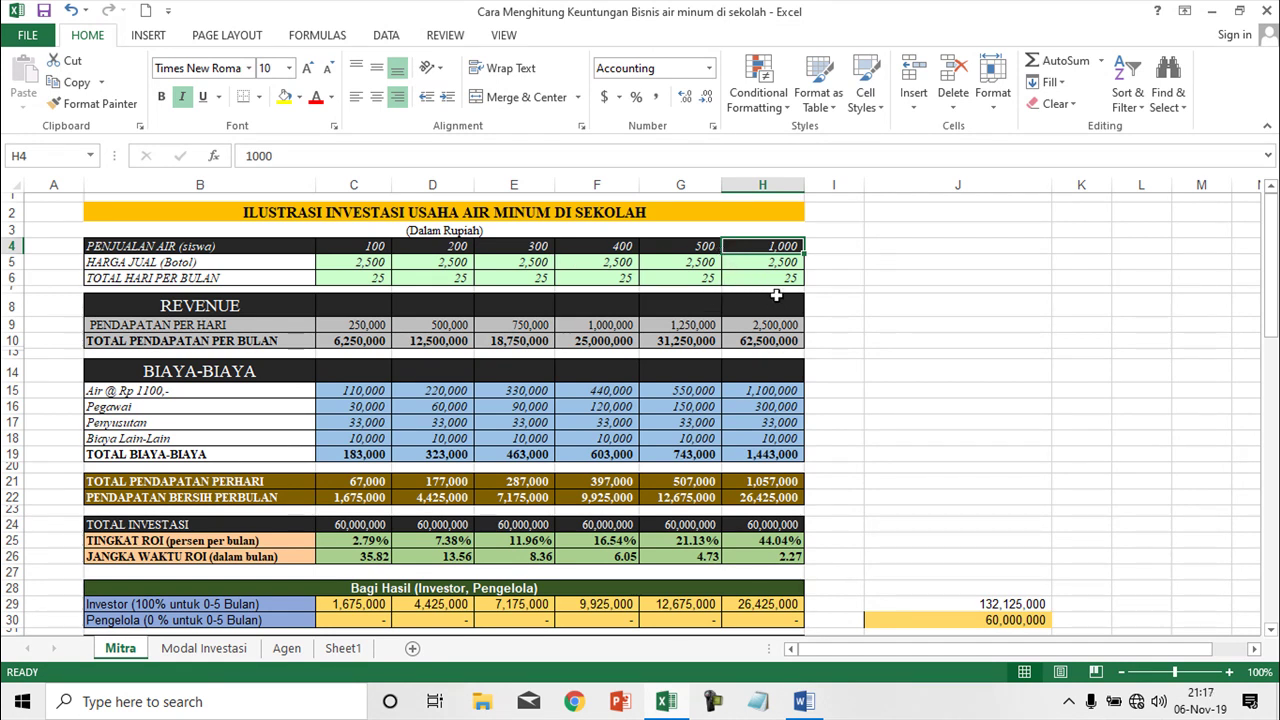
Clear the scratch calculations in J29:J32 beside the Investor, Pengelola profit-sharing block
{"action": "scroll", "coordinate": [782, 295], "scroll_direction": "down", "scroll_amount": 14}
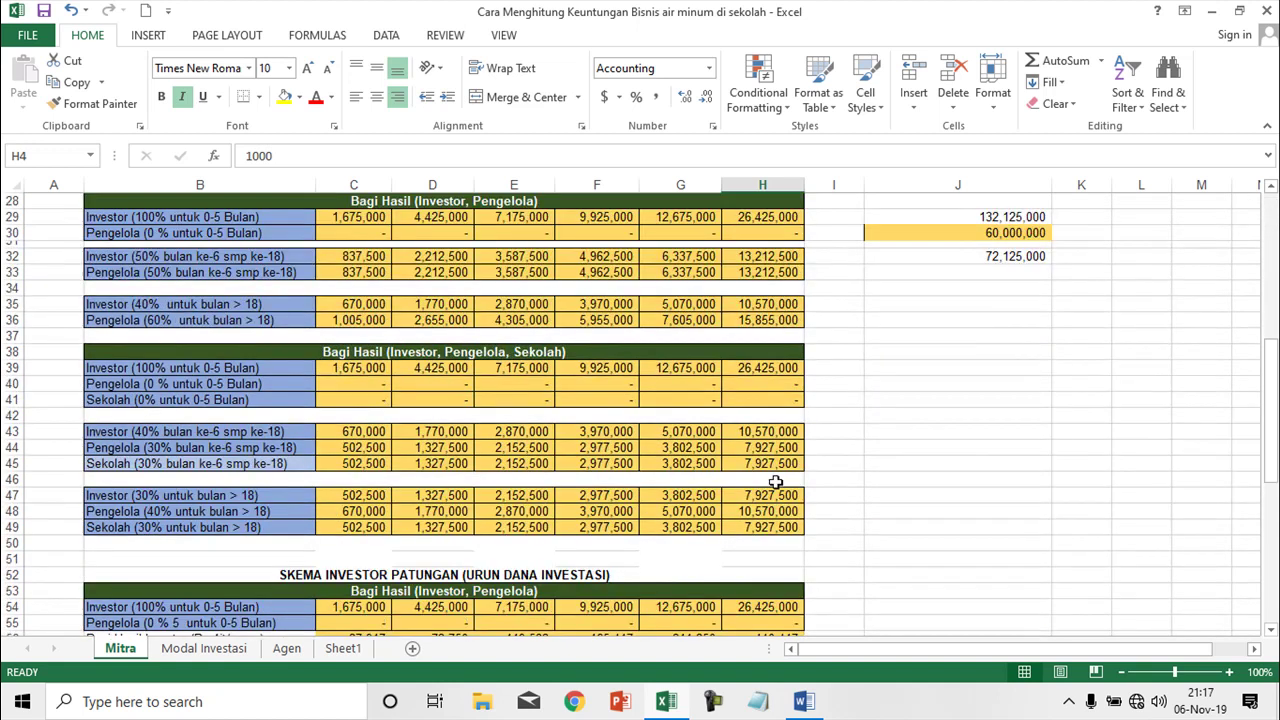
{"action": "scroll", "coordinate": [777, 479], "scroll_direction": "down", "scroll_amount": 9}
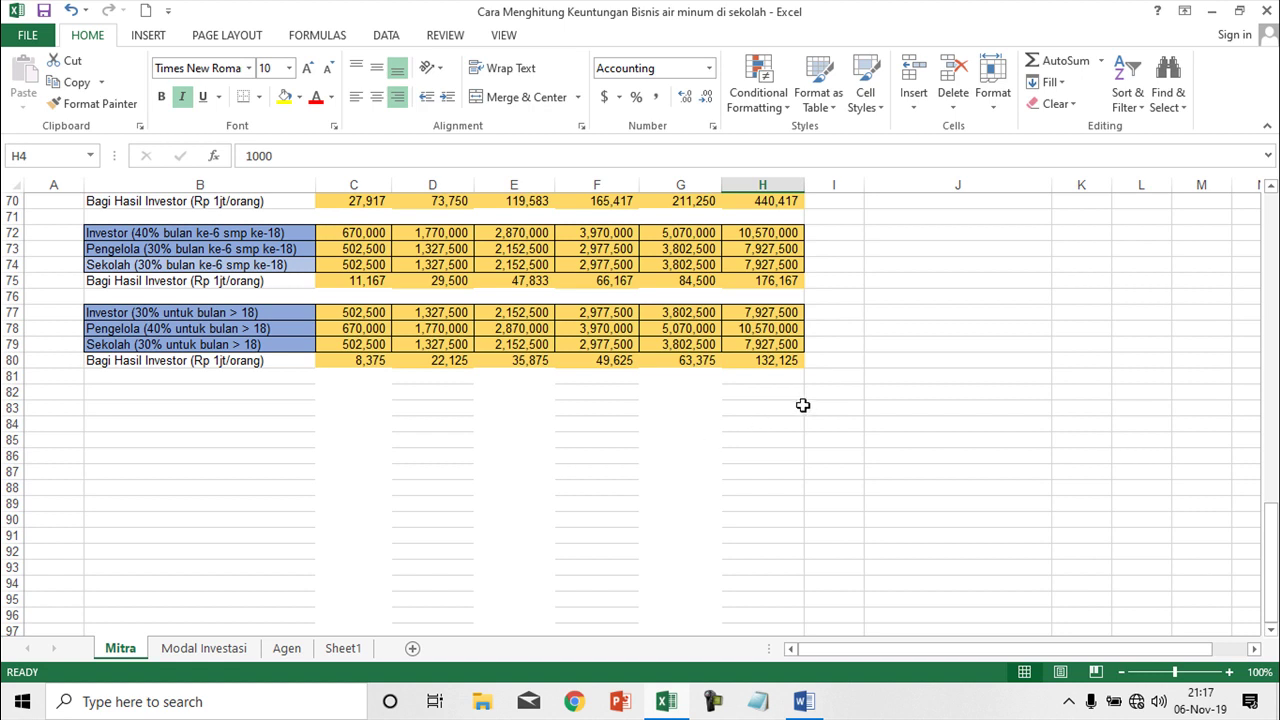
{"action": "scroll", "coordinate": [803, 406], "scroll_direction": "up", "scroll_amount": 3}
{"action": "scroll", "coordinate": [803, 406], "scroll_direction": "up", "scroll_amount": 2}
{"action": "scroll", "coordinate": [803, 406], "scroll_direction": "up", "scroll_amount": 5}
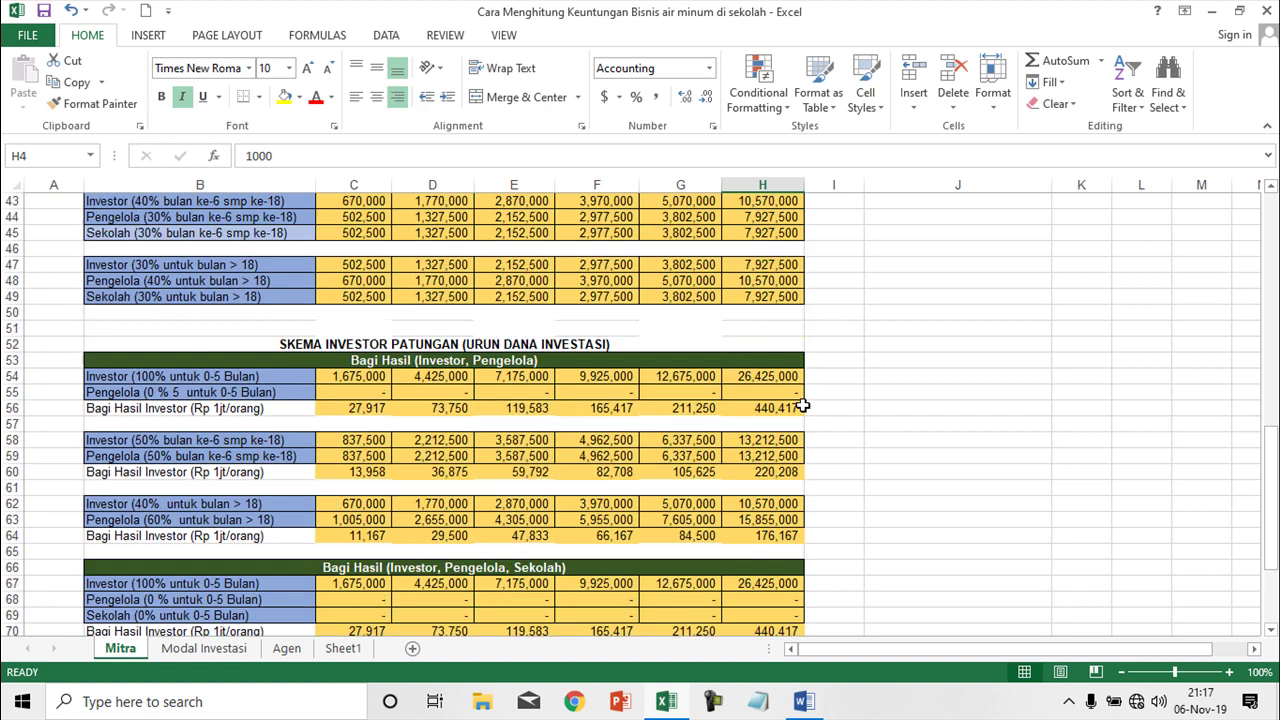
{"action": "scroll", "coordinate": [785, 401], "scroll_direction": "up", "scroll_amount": 3}
{"action": "scroll", "coordinate": [785, 401], "scroll_direction": "up", "scroll_amount": 3}
{"action": "left_click_drag", "start_coordinate": [980, 306], "coordinate": [1000, 350]}
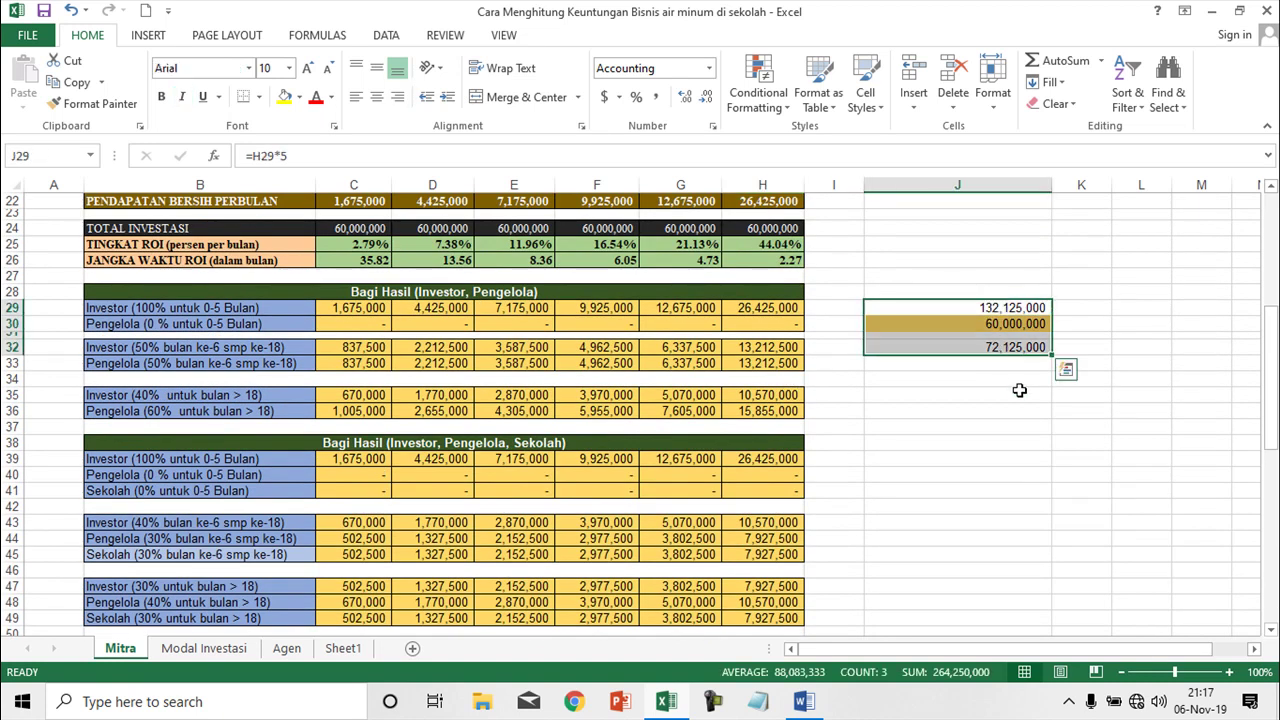
{"action": "key", "text": "Delete"}
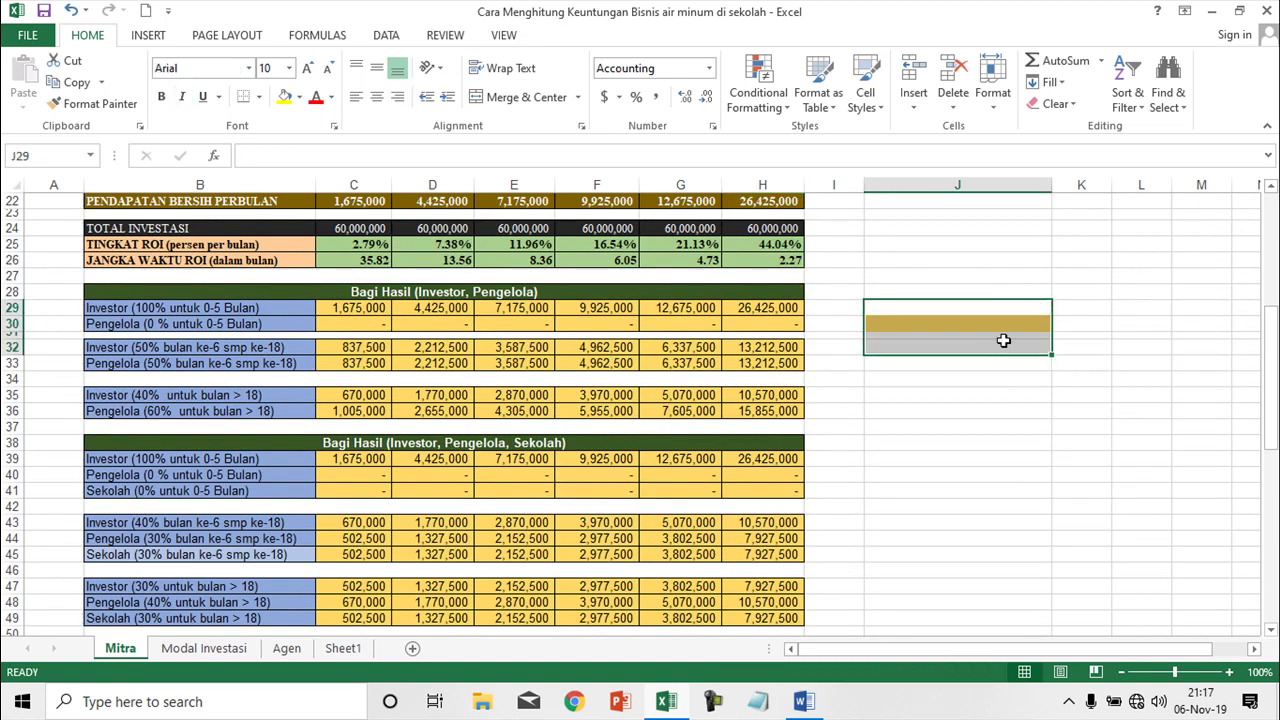
Remove the yellow fill from cell J30, setting it to No Fill
{"action": "left_click", "coordinate": [968, 322]}
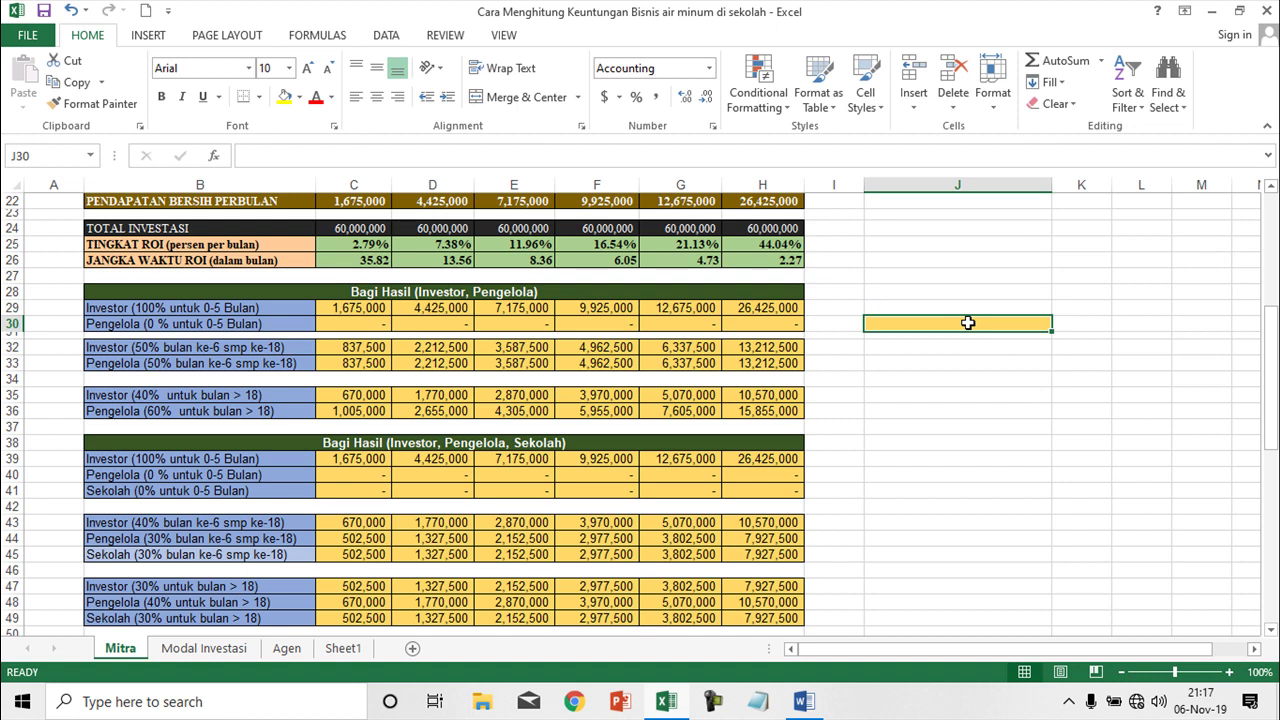
{"action": "left_click", "coordinate": [299, 97]}
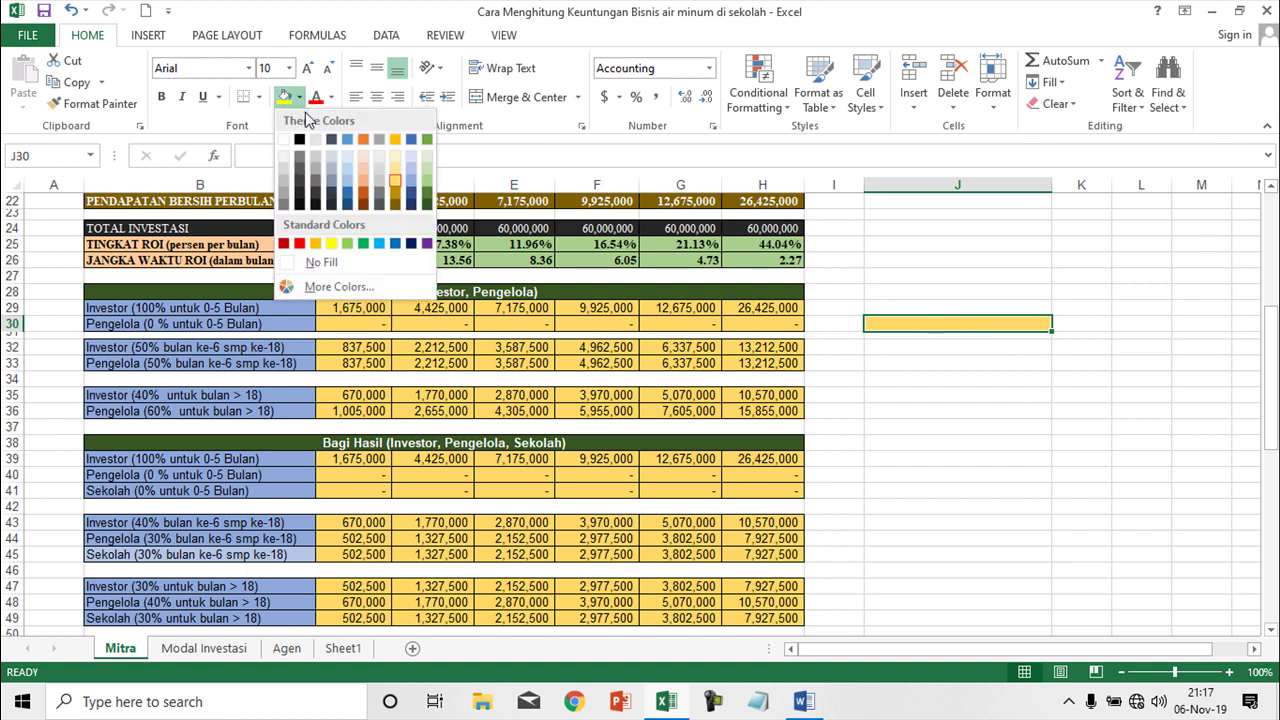
{"action": "left_click", "coordinate": [312, 265]}
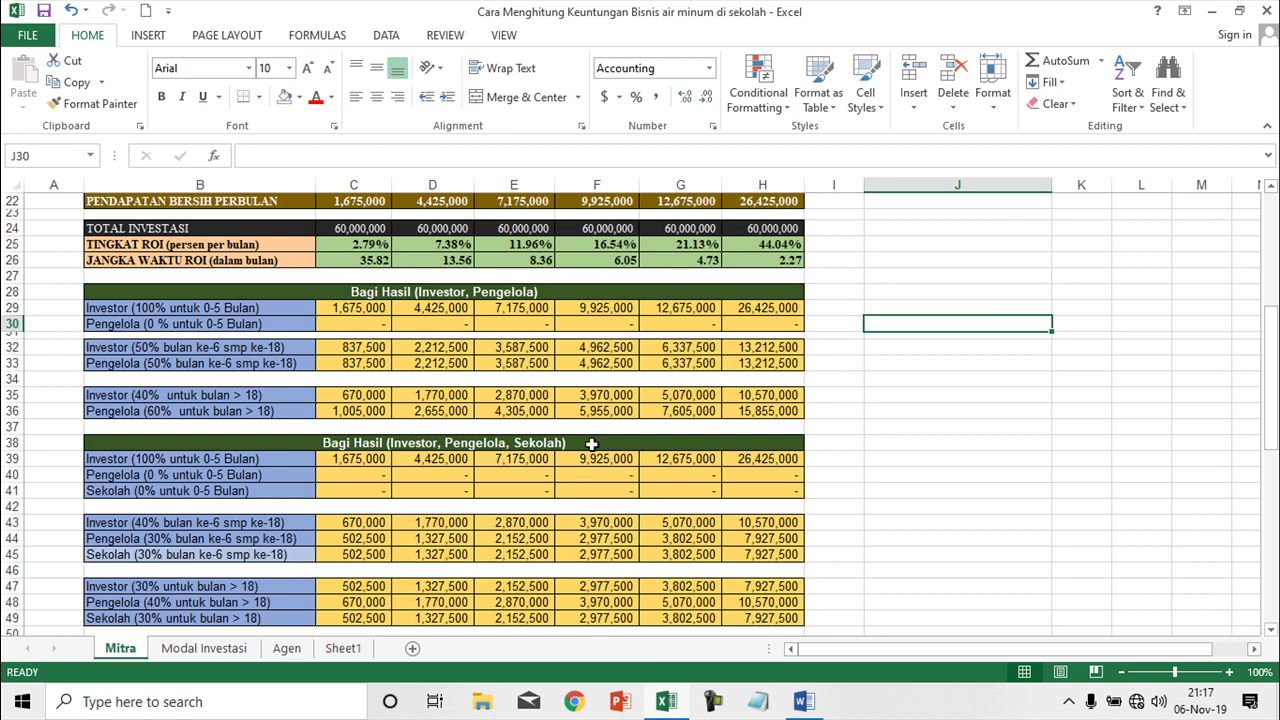
Review the per-person returns in the patungan scheme down to row 80 against the revenue, cost and ROI rows
{"action": "scroll", "coordinate": [596, 445], "scroll_direction": "down", "scroll_amount": 3}
{"action": "scroll", "coordinate": [596, 445], "scroll_direction": "down", "scroll_amount": 11}
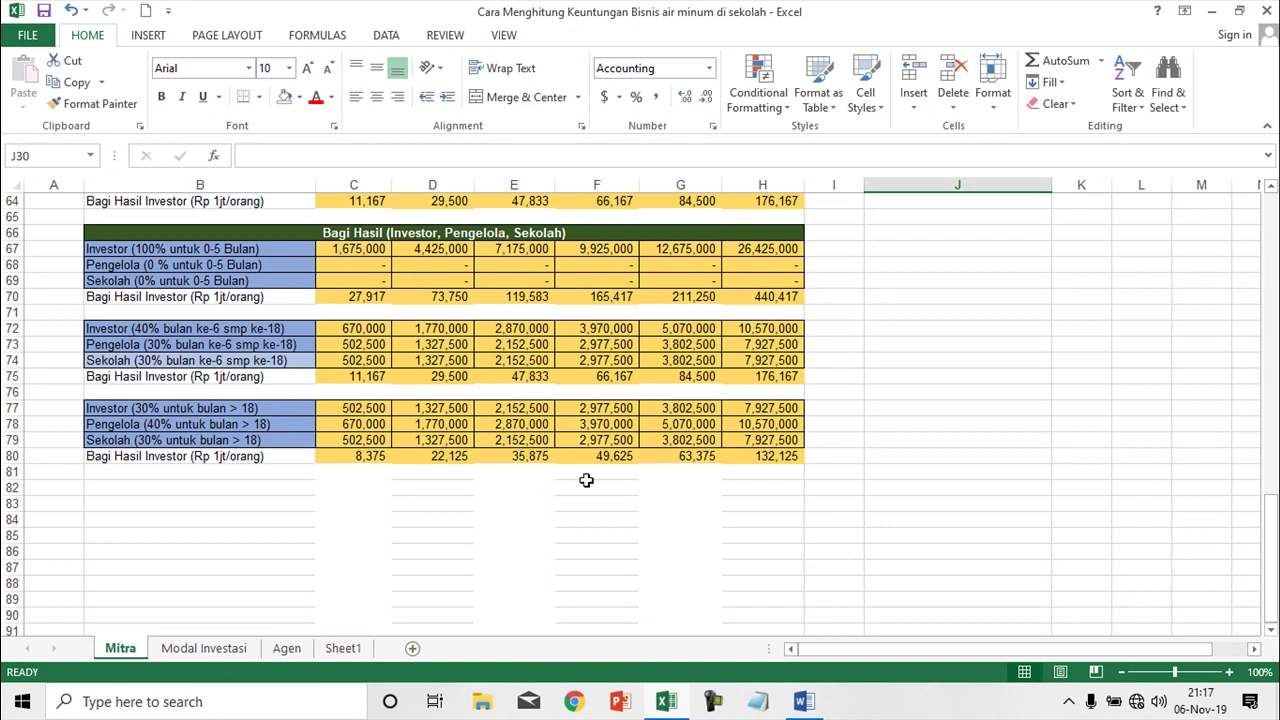
{"action": "scroll", "coordinate": [586, 480], "scroll_direction": "up", "scroll_amount": 10}
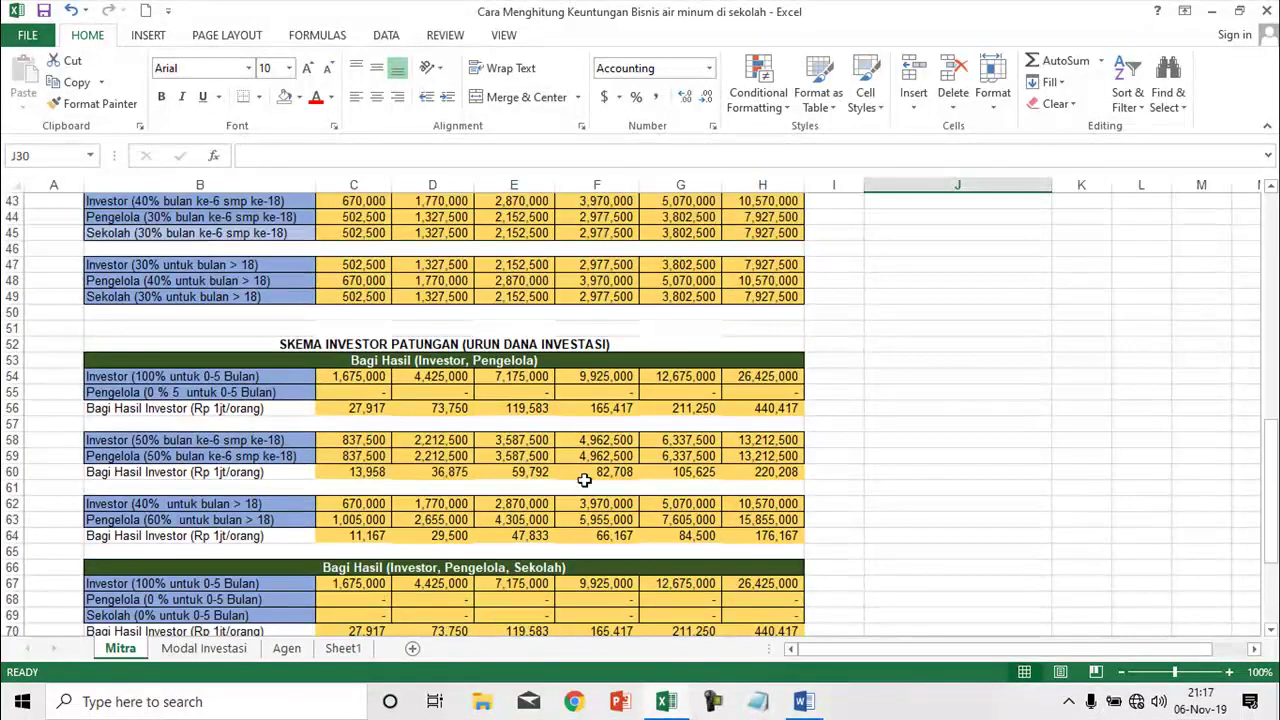
{"action": "scroll", "coordinate": [584, 480], "scroll_direction": "up", "scroll_amount": 11}
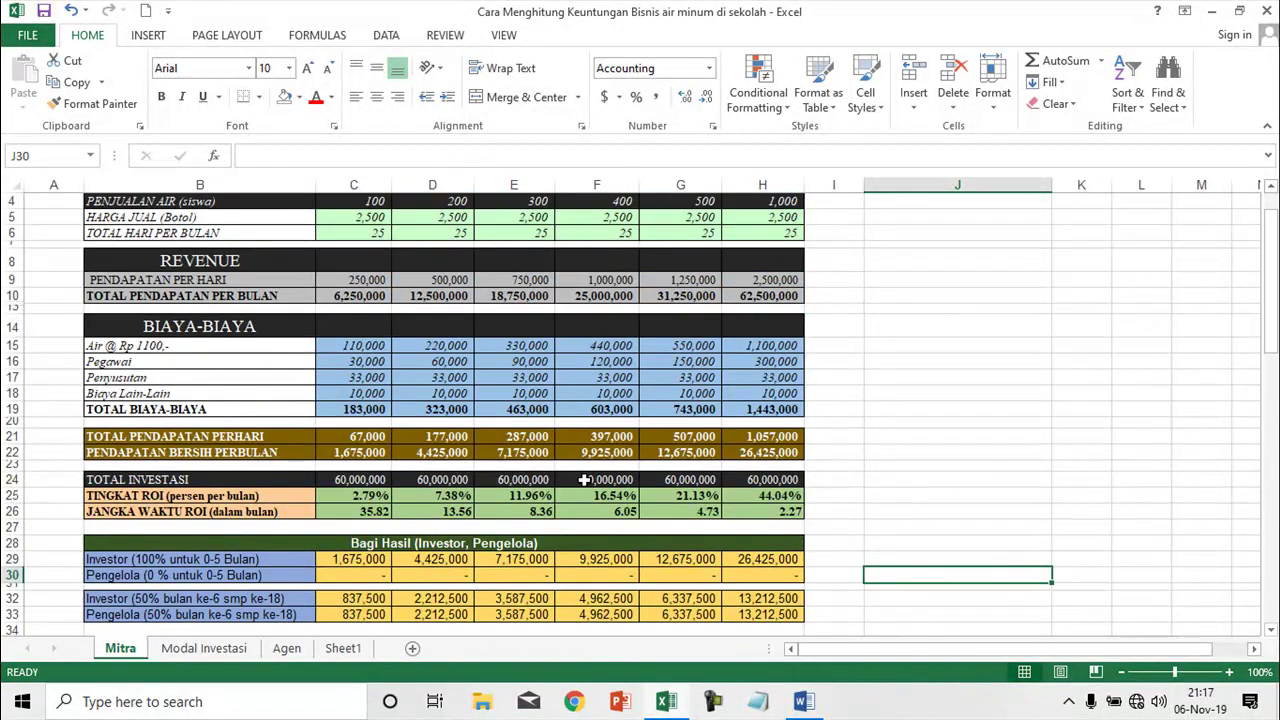
{"action": "scroll", "coordinate": [584, 481], "scroll_direction": "down", "scroll_amount": 2}
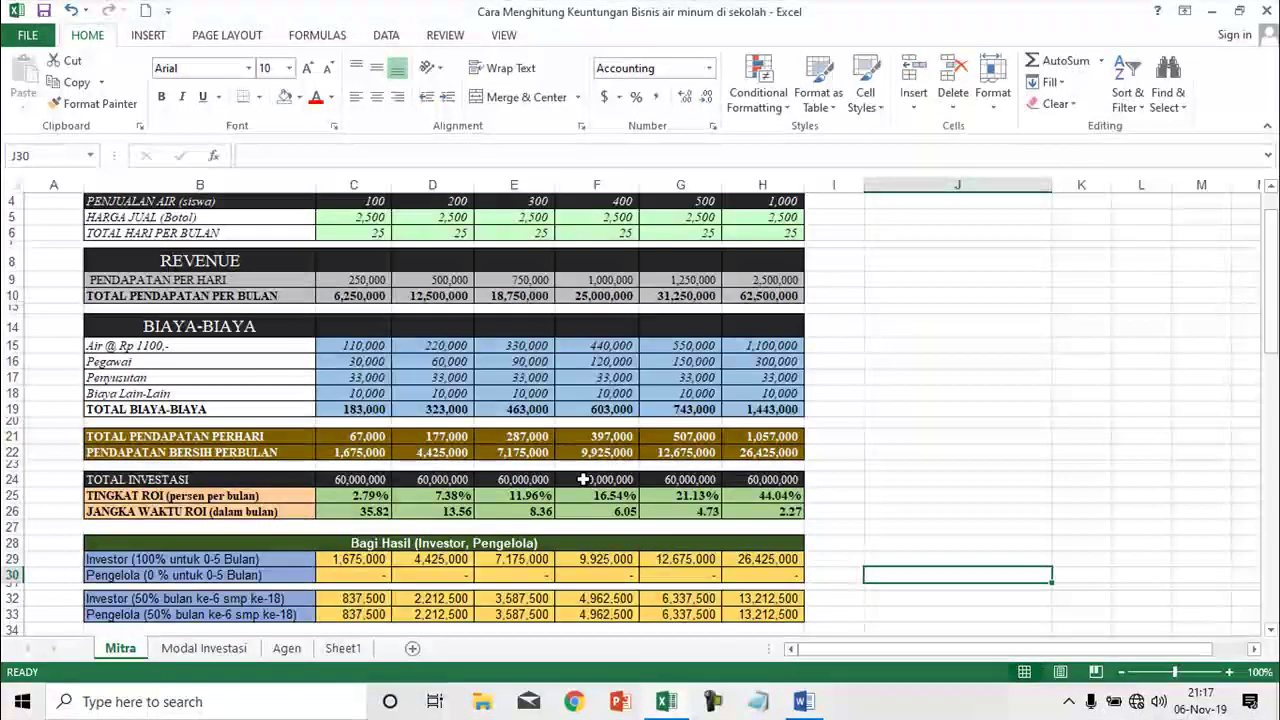
{"action": "scroll", "coordinate": [584, 480], "scroll_direction": "up", "scroll_amount": 2}
{"action": "scroll", "coordinate": [584, 480], "scroll_direction": "down", "scroll_amount": 2}
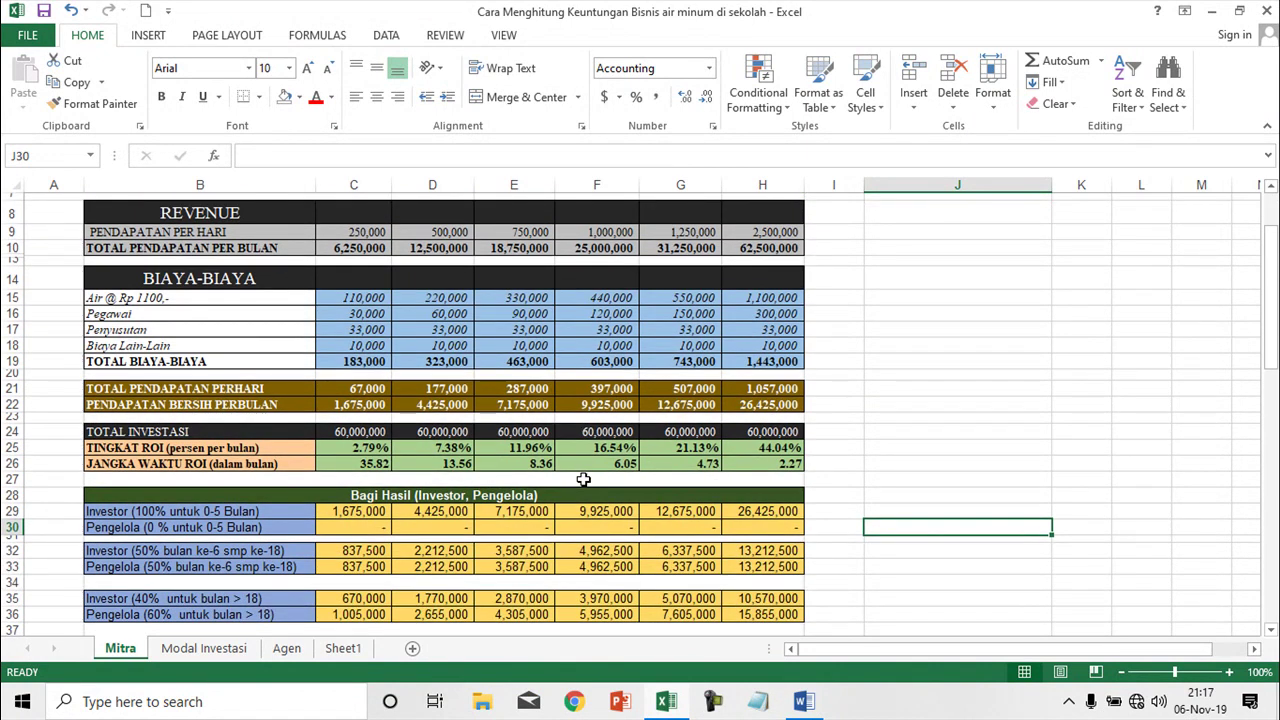
{"action": "scroll", "coordinate": [584, 480], "scroll_direction": "up", "scroll_amount": 2}
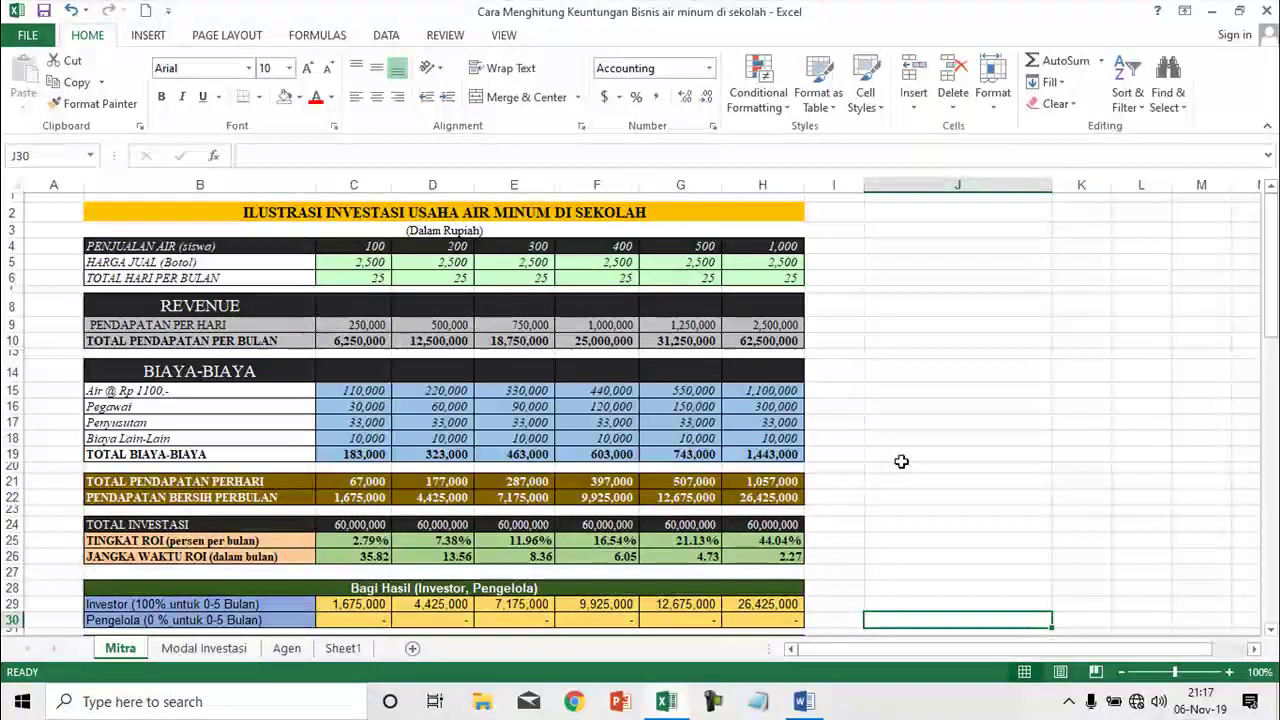
Examine the regular Bagi Hasil blocks for Investor, Pengelola and Sekolah in rows 28 to 49
{"action": "scroll", "coordinate": [705, 484], "scroll_direction": "down", "scroll_amount": 4}
{"action": "scroll", "coordinate": [705, 484], "scroll_direction": "down", "scroll_amount": 10}
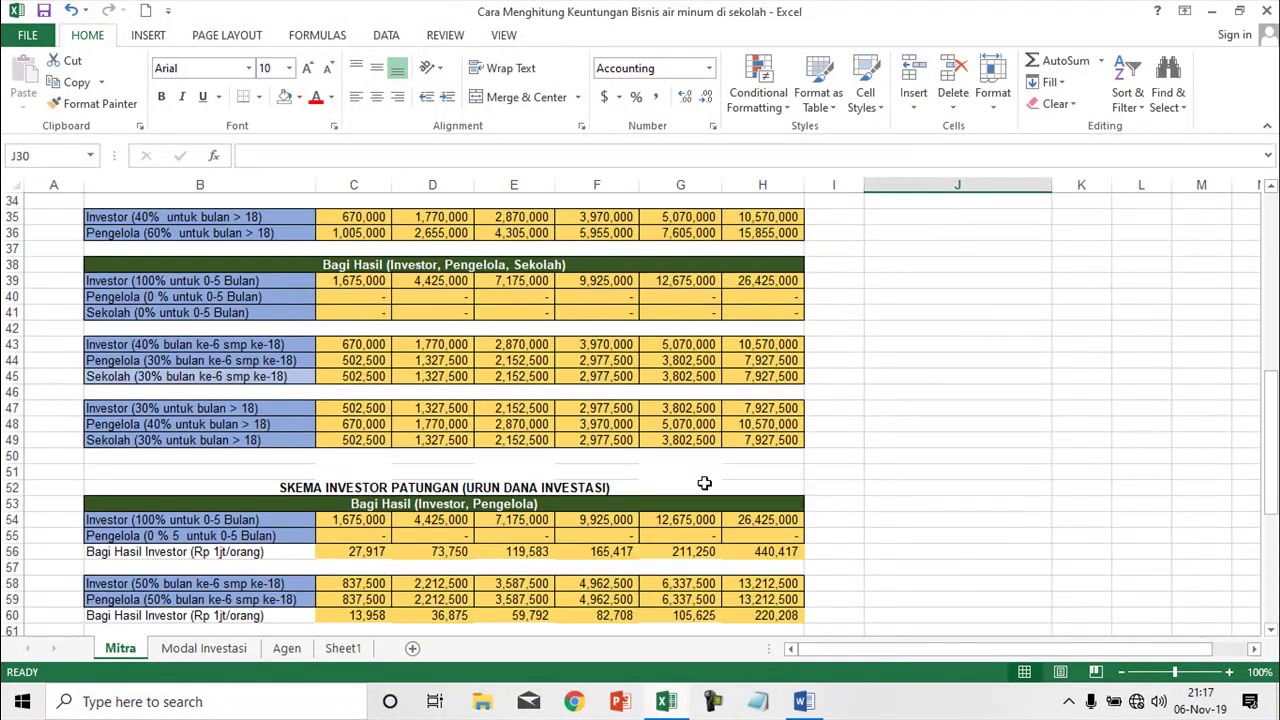
{"action": "scroll", "coordinate": [705, 484], "scroll_direction": "up", "scroll_amount": 14}
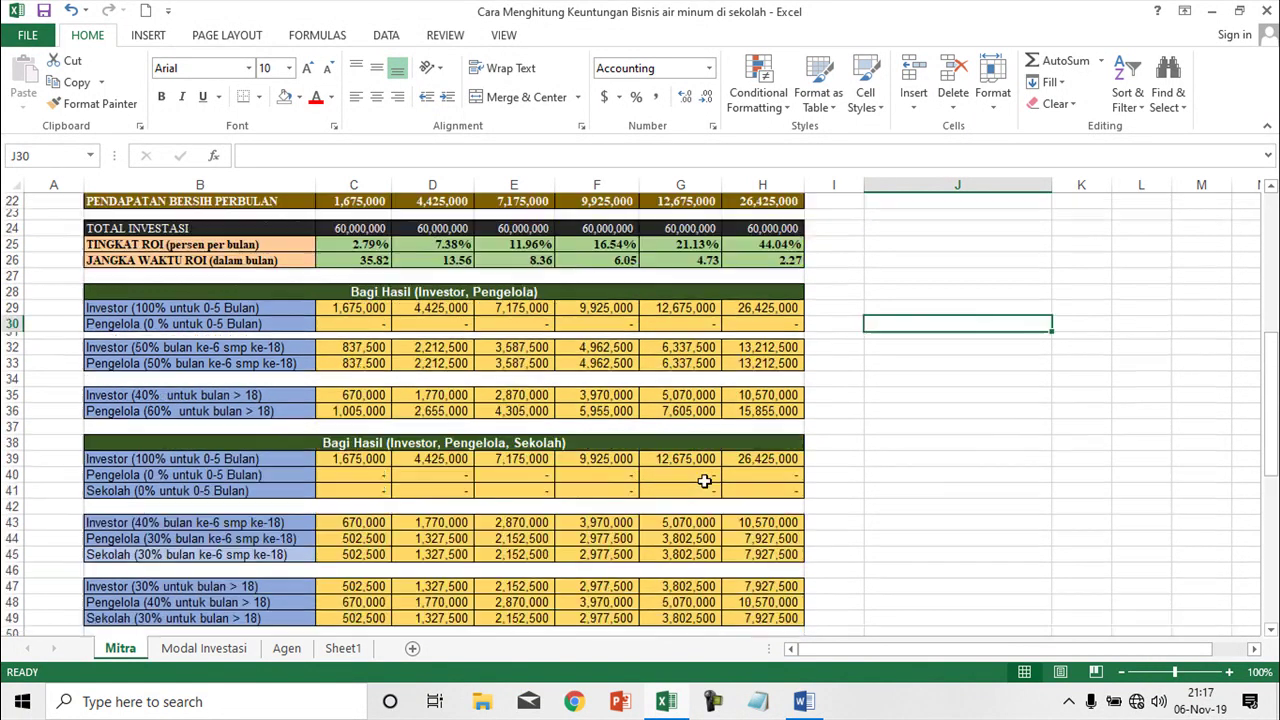
{"action": "scroll", "coordinate": [604, 447], "scroll_direction": "down", "scroll_amount": 8}
{"action": "scroll", "coordinate": [604, 447], "scroll_direction": "up", "scroll_amount": 2}
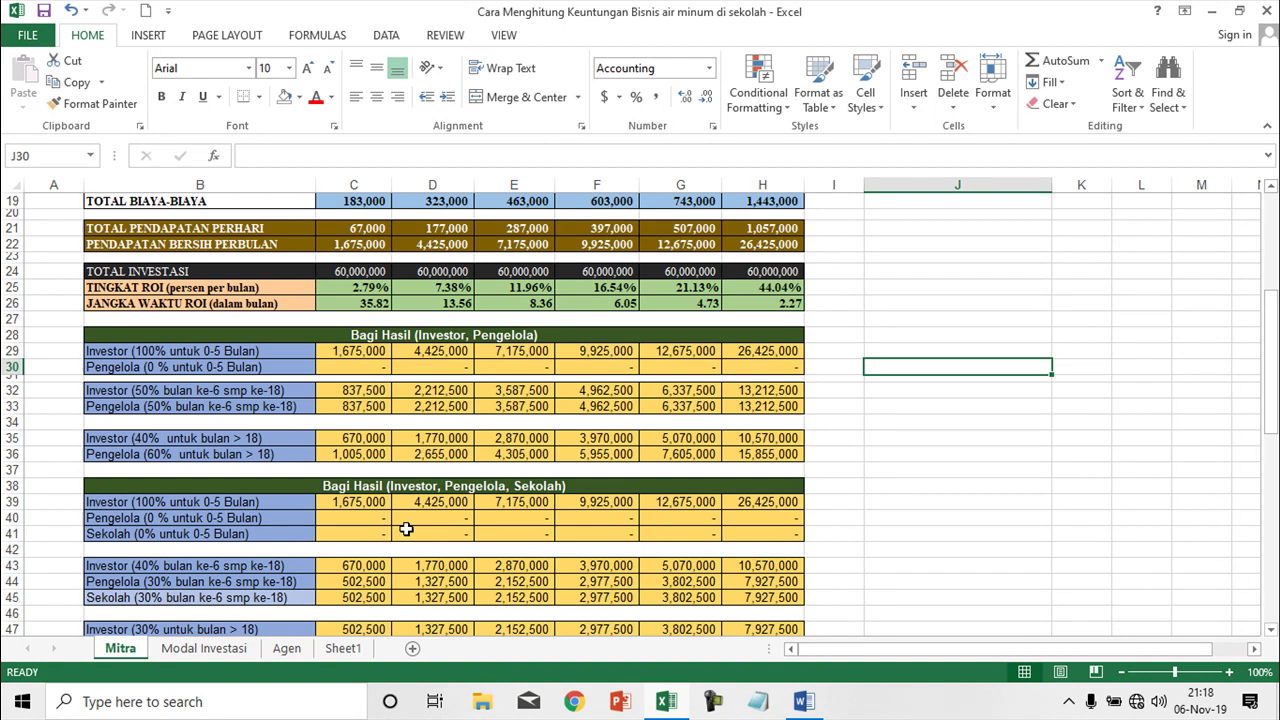
{"action": "scroll", "coordinate": [406, 529], "scroll_direction": "down", "scroll_amount": 1}
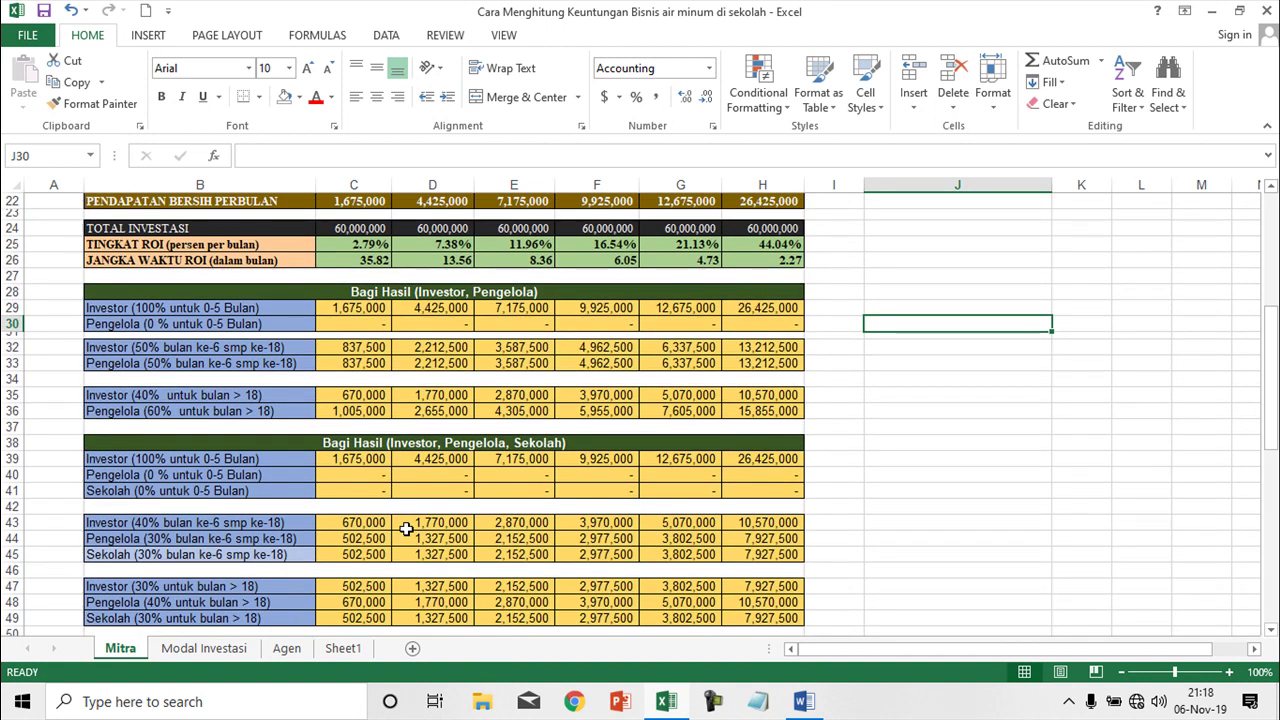
{"action": "scroll", "coordinate": [397, 461], "scroll_direction": "down", "scroll_amount": 1}
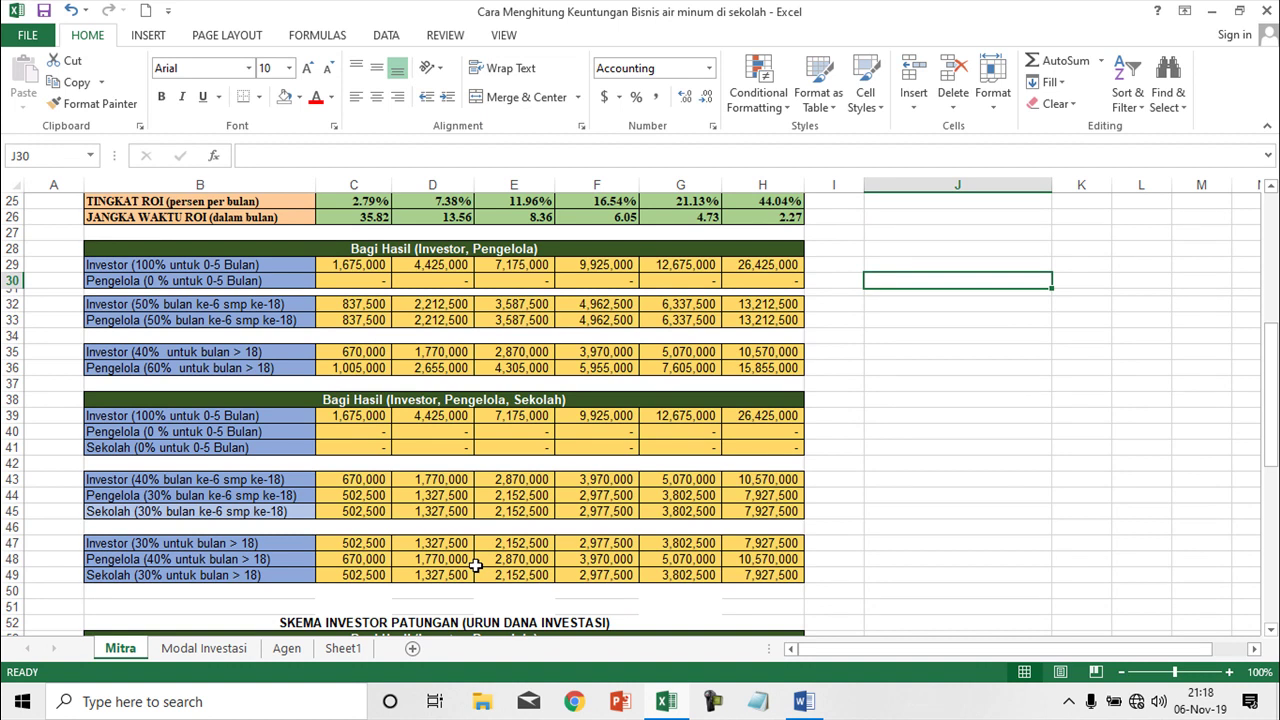
Examine both SKEMA INVESTOR PATUNGAN profit-sharing blocks through row 80 and compare them with the main investment illustration
{"action": "scroll", "coordinate": [476, 566], "scroll_direction": "down", "scroll_amount": 7}
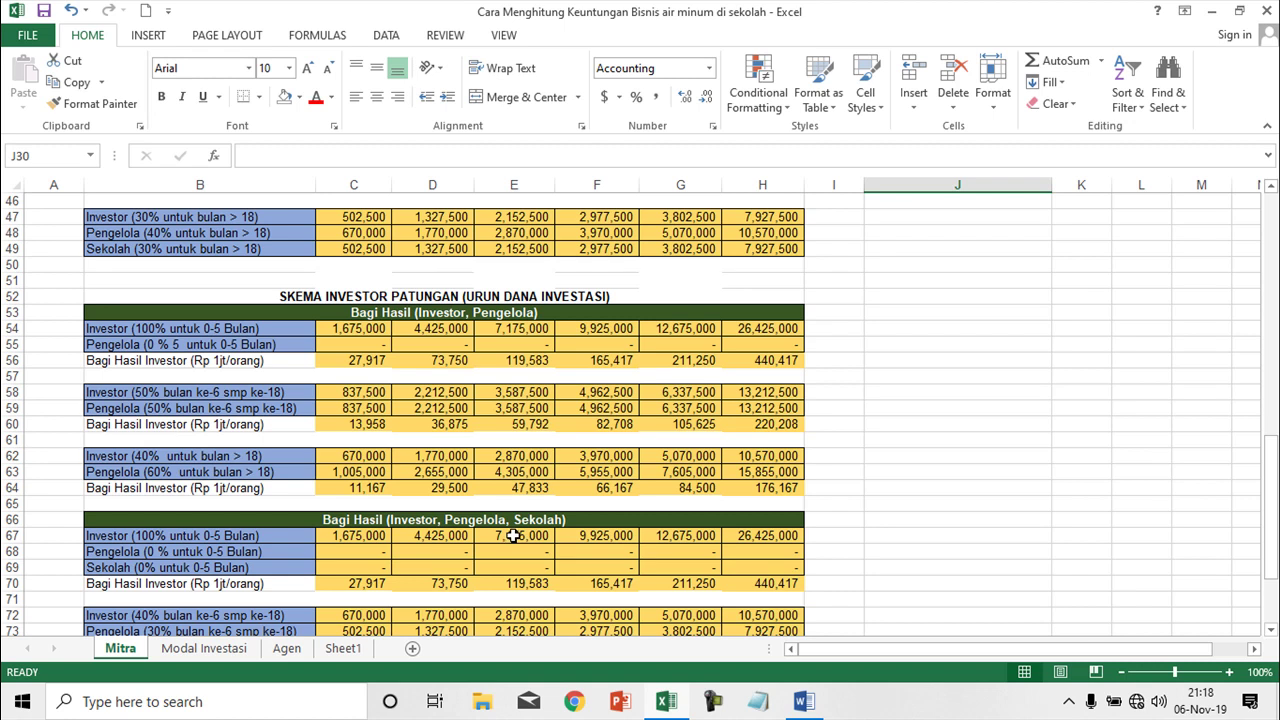
{"action": "scroll", "coordinate": [513, 536], "scroll_direction": "down", "scroll_amount": 3}
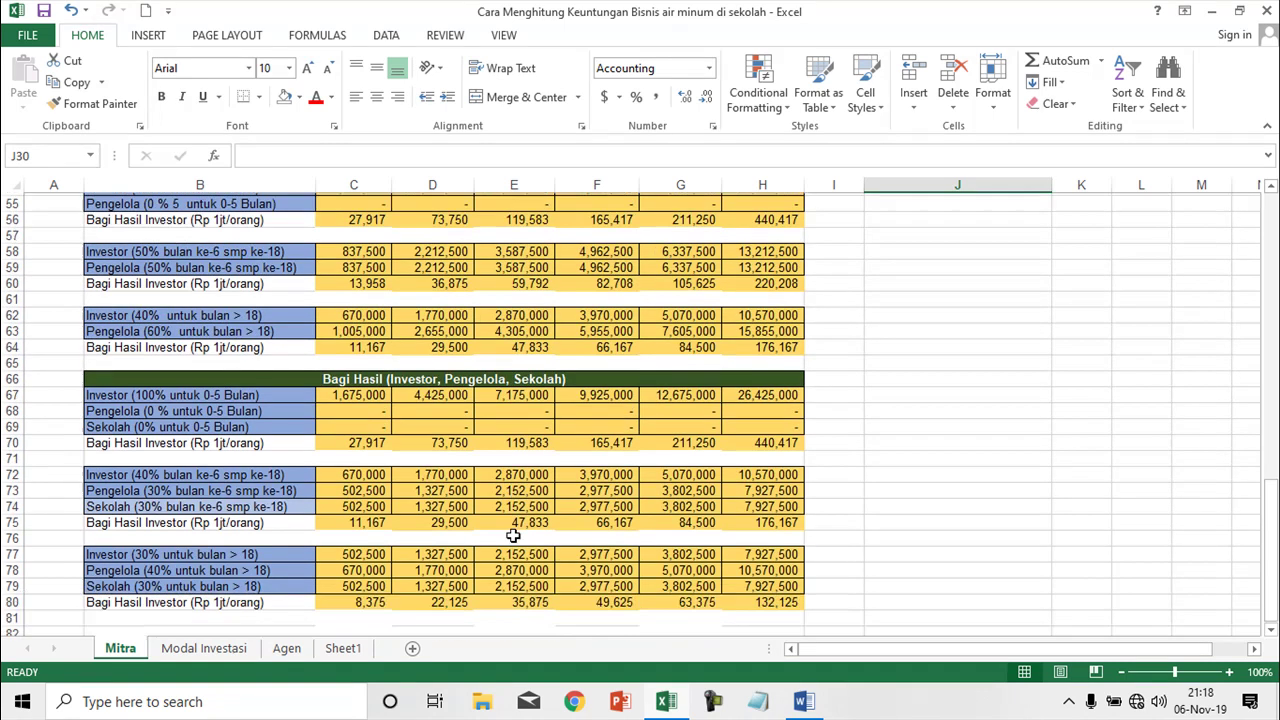
{"action": "scroll", "coordinate": [513, 536], "scroll_direction": "down", "scroll_amount": 2}
{"action": "scroll", "coordinate": [513, 536], "scroll_direction": "up", "scroll_amount": 13}
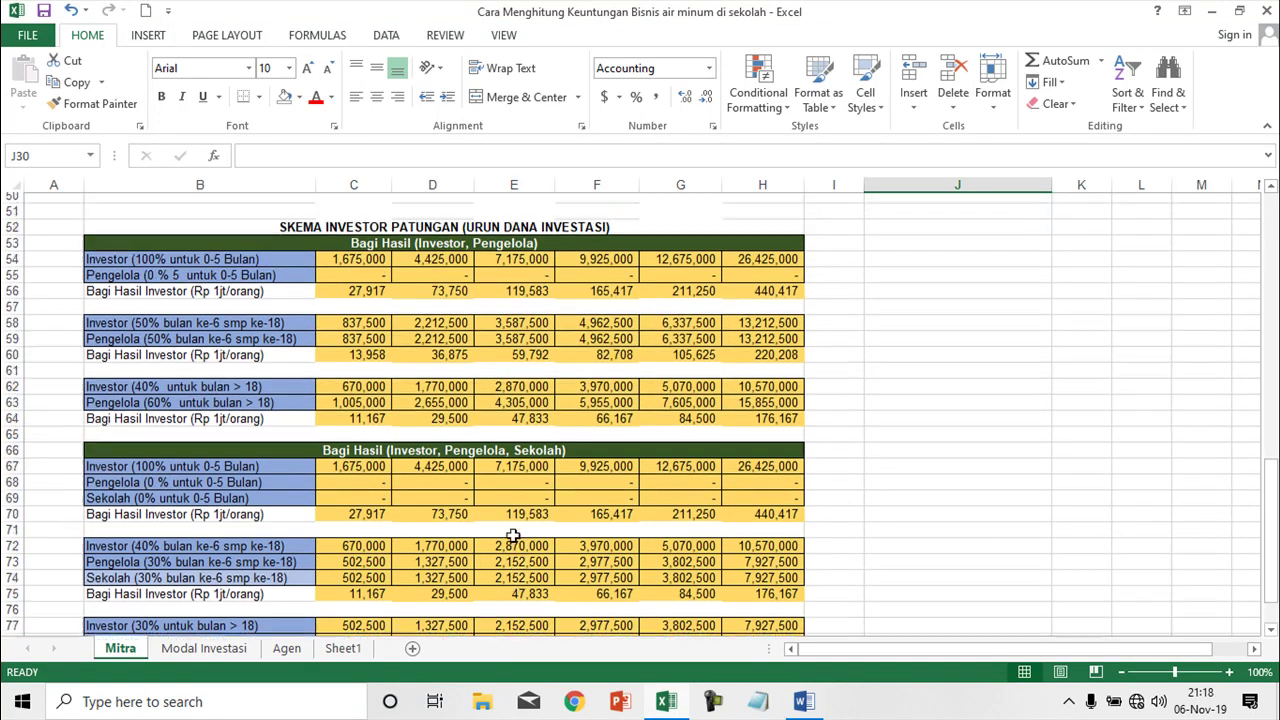
{"action": "scroll", "coordinate": [513, 536], "scroll_direction": "up", "scroll_amount": 7}
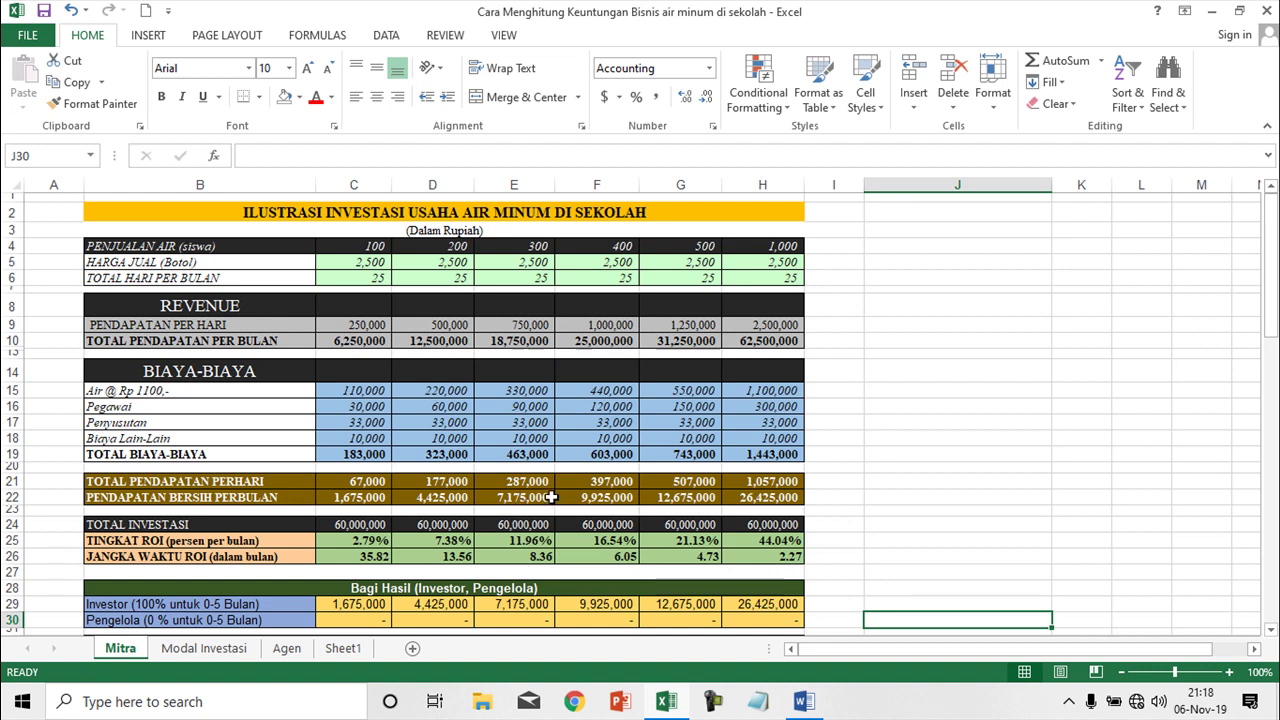
{"action": "scroll", "coordinate": [551, 497], "scroll_direction": "down", "scroll_amount": 8}
{"action": "scroll", "coordinate": [555, 489], "scroll_direction": "down", "scroll_amount": 3}
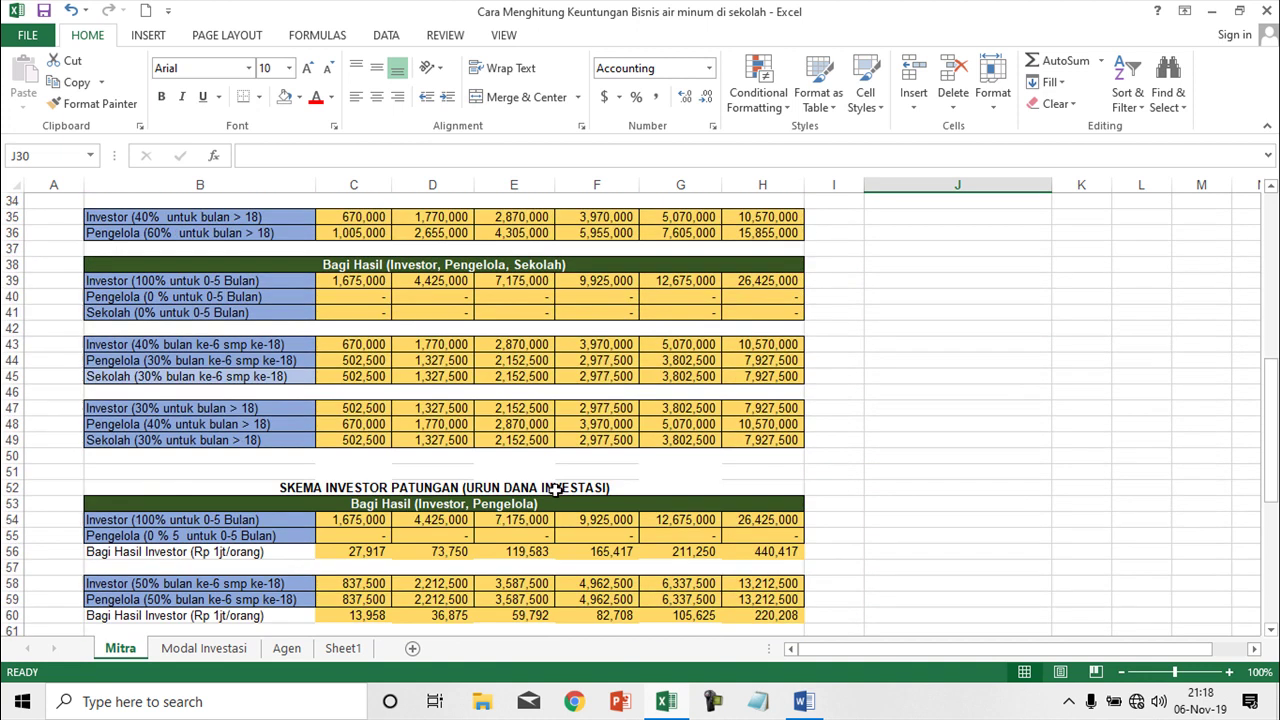
{"action": "left_click", "coordinate": [1069, 702]}
{"action": "left_click", "coordinate": [1106, 665]}
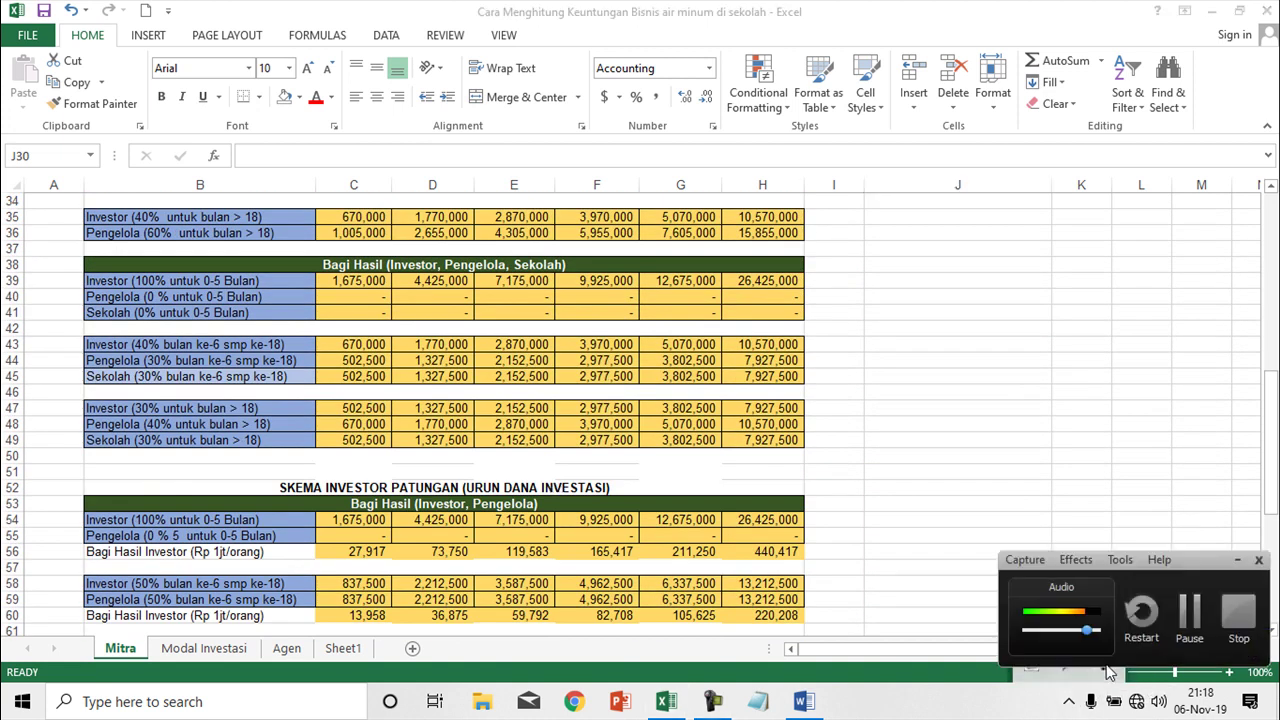